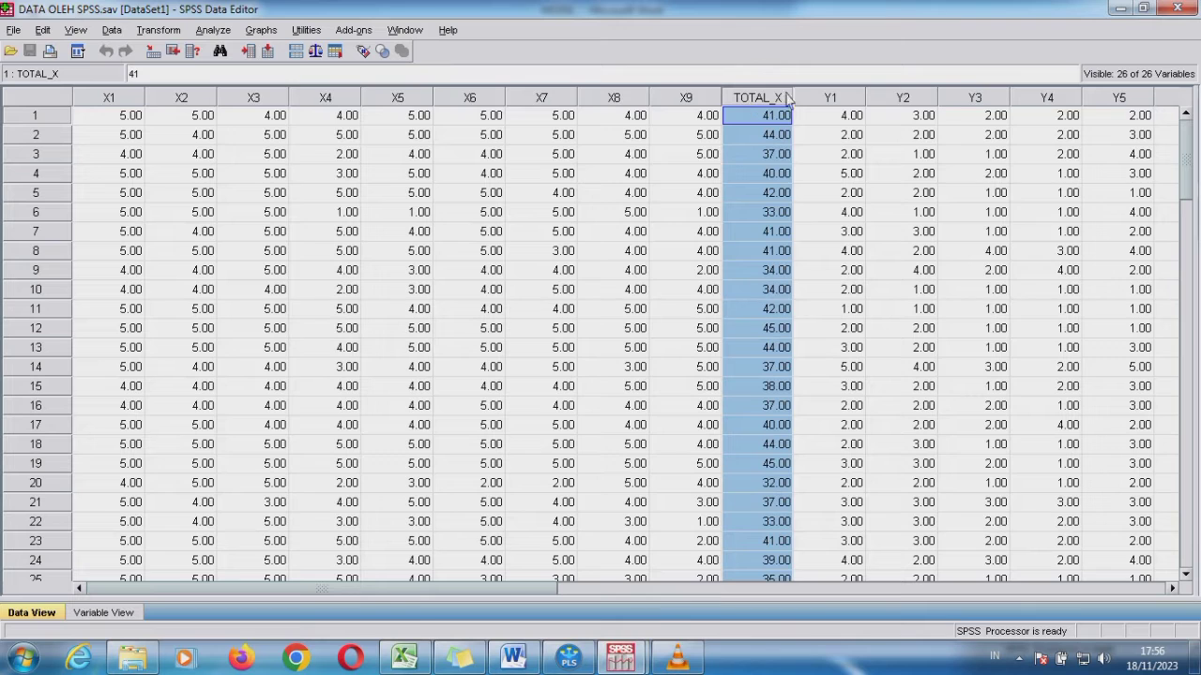
Examine the dataset's item columns and the total-score columns TOTAL_Y and TOTAL_Z for the Y and Z variables
{"action": "left_click", "coordinate": [1029, 270]}
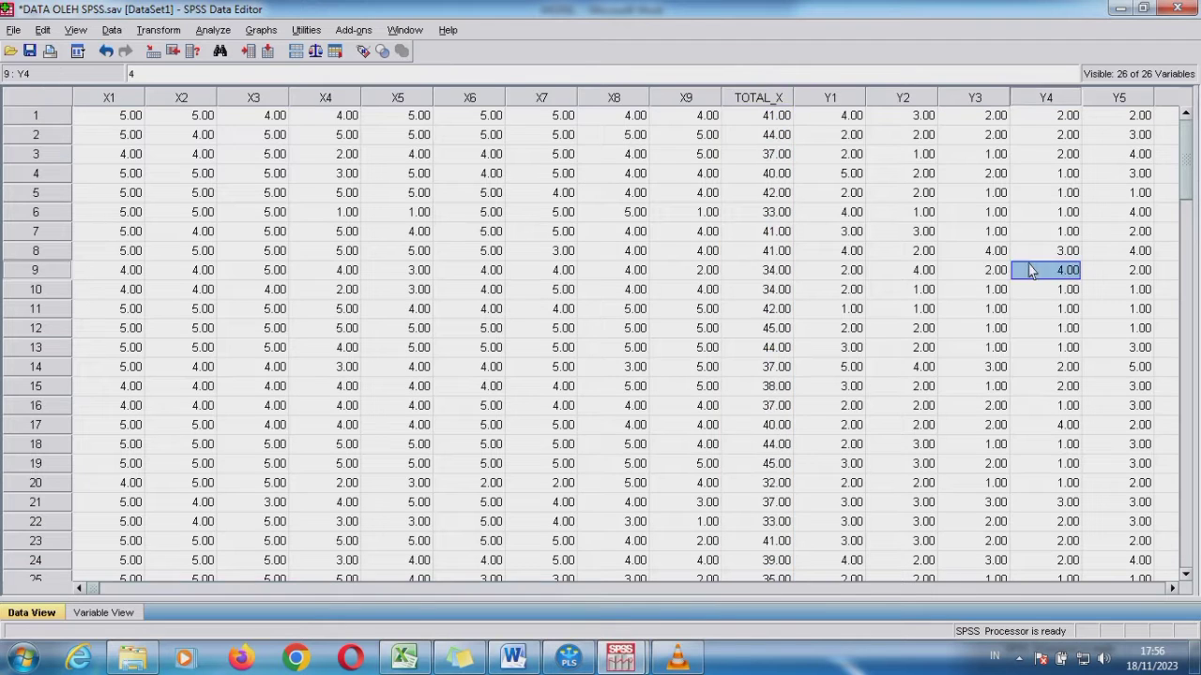
{"action": "key", "text": "Right"}
{"action": "key", "text": "Right"}
{"action": "key", "text": "Right"}
{"action": "key", "text": "Right"}
{"action": "key", "text": "Right"}
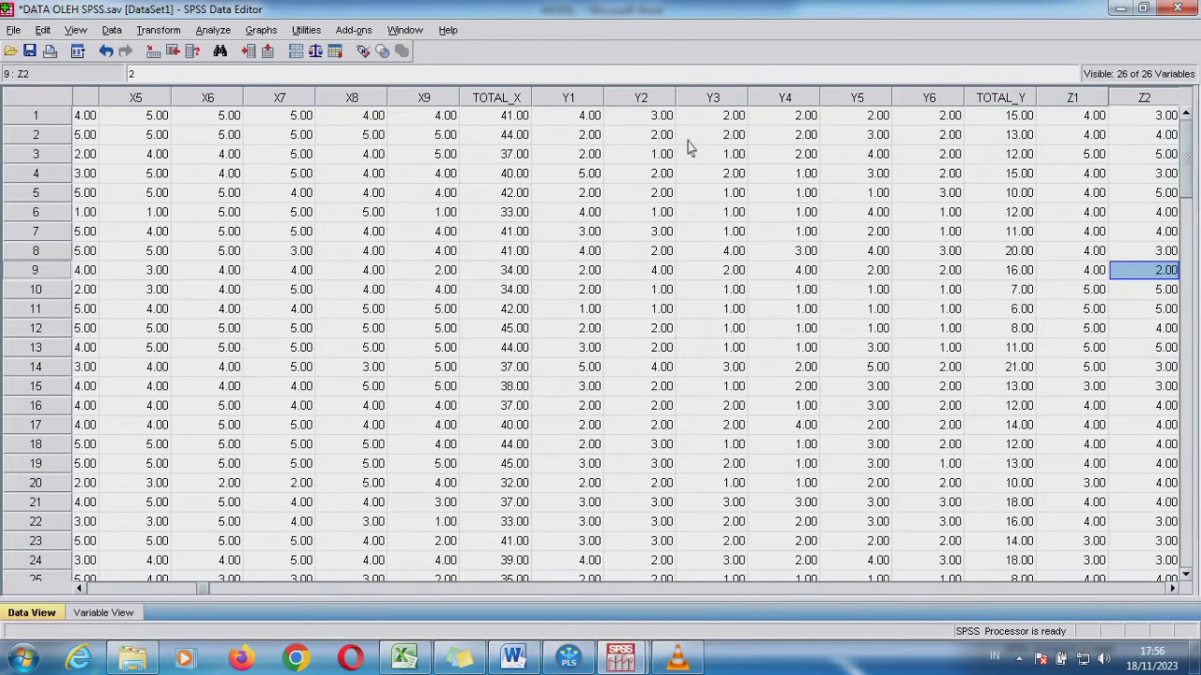
{"action": "left_click", "coordinate": [1001, 101]}
{"action": "key", "text": "Right"}
{"action": "key", "text": "Right"}
{"action": "key", "text": "Right"}
{"action": "key", "text": "Right"}
{"action": "key", "text": "Right"}
{"action": "key", "text": "Right"}
{"action": "key", "text": "Right"}
{"action": "key", "text": "Right"}
{"action": "key", "text": "Right"}
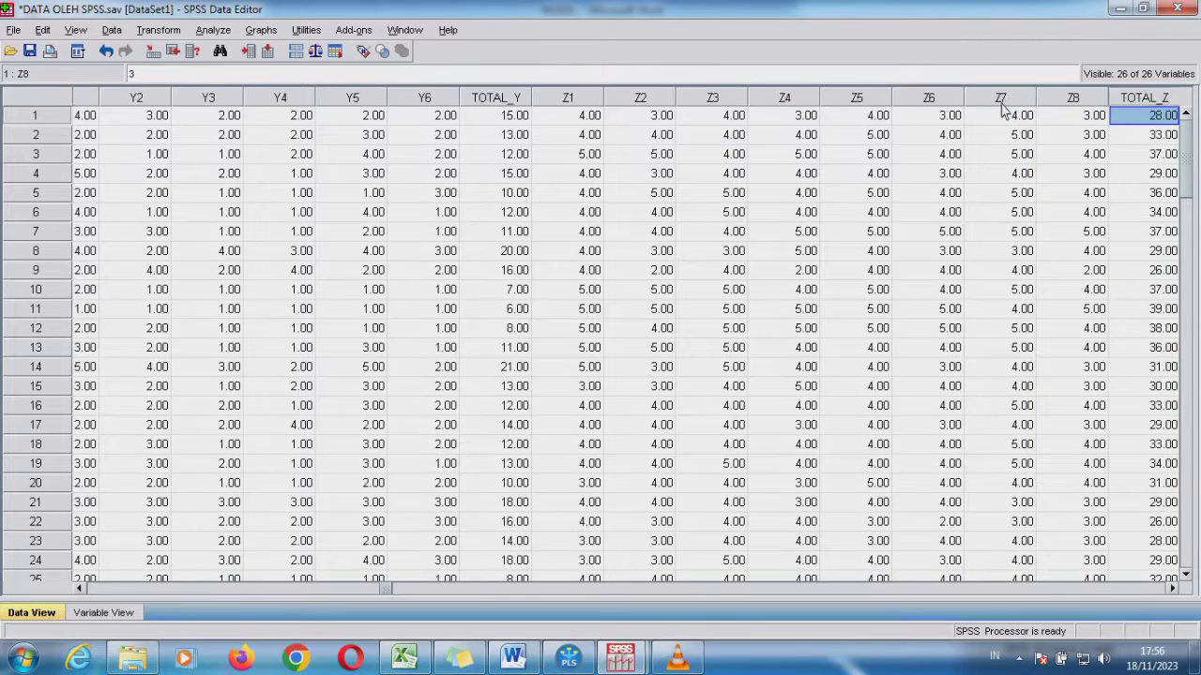
{"action": "key", "text": "Right"}
{"action": "left_click", "coordinate": [1010, 104]}
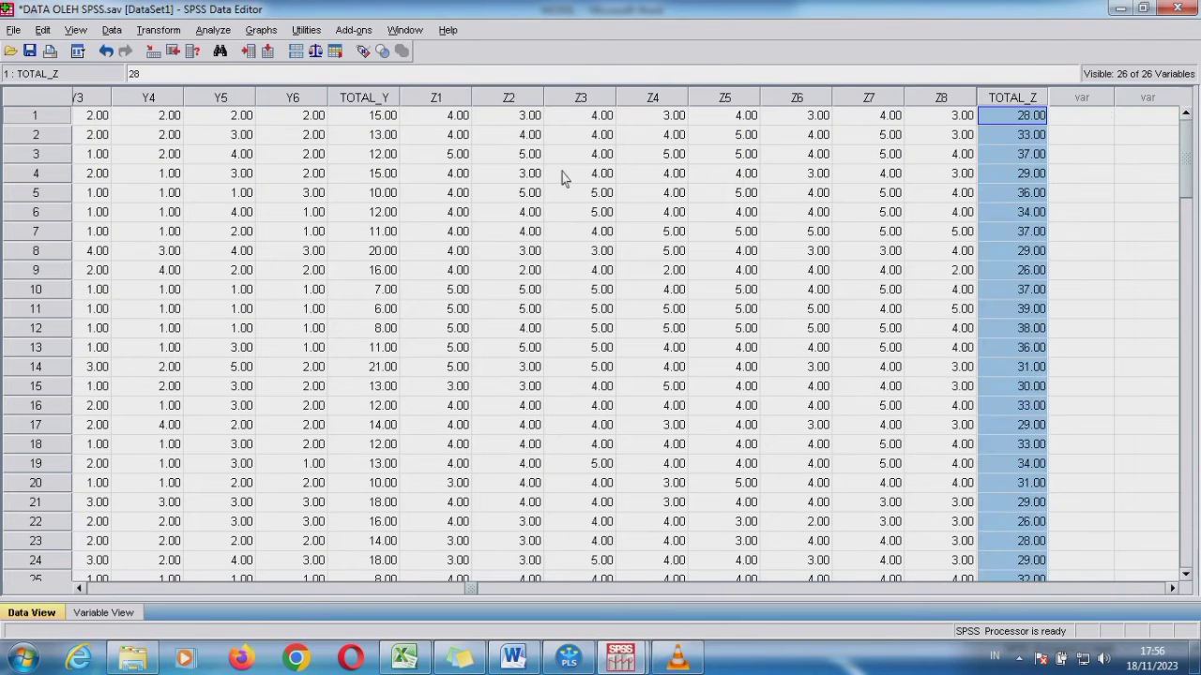
{"action": "key", "text": "Left"}
{"action": "key", "text": "Left"}
{"action": "key", "text": "Left"}
{"action": "key", "text": "Left"}
{"action": "key", "text": "Left"}
{"action": "key", "text": "Left"}
{"action": "key", "text": "Left"}
{"action": "key", "text": "Left"}
{"action": "key", "text": "Left"}
{"action": "key", "text": "Left"}
{"action": "key", "text": "Left"}
{"action": "key", "text": "Left"}
{"action": "key", "text": "Left"}
{"action": "key", "text": "Left"}
{"action": "key", "text": "Left"}
{"action": "key", "text": "Left"}
{"action": "key", "text": "Left"}
{"action": "key", "text": "Left"}
{"action": "key", "text": "Left"}
{"action": "key", "text": "Left"}
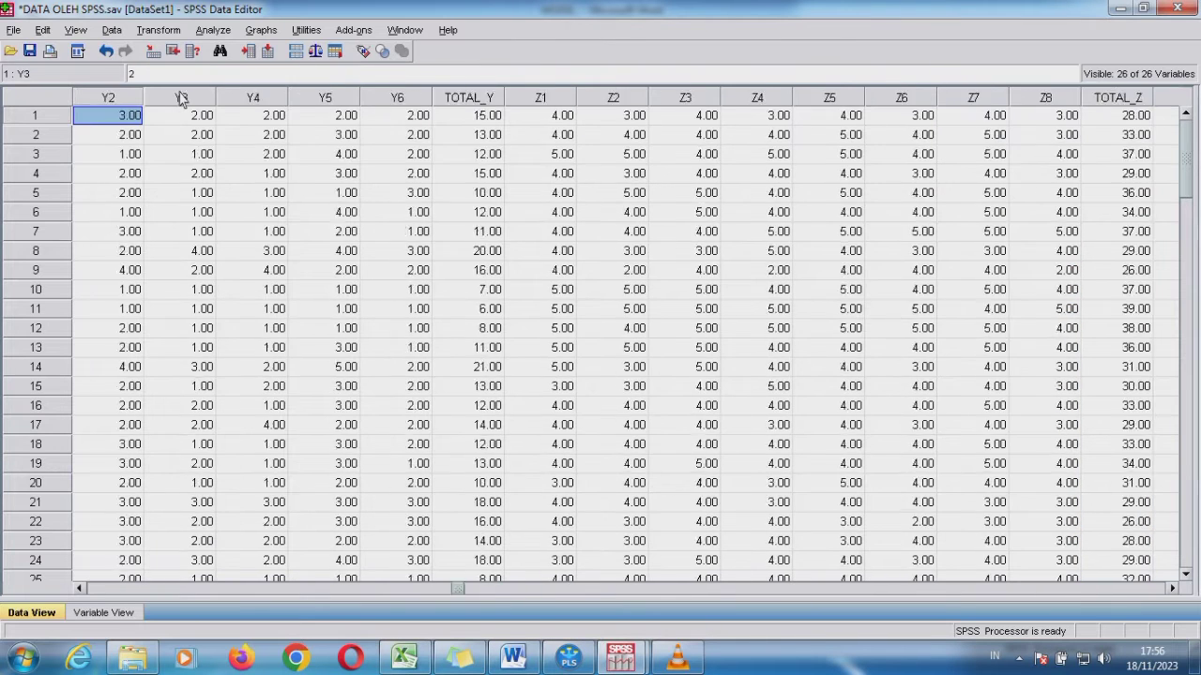
Run a two-tailed Pearson bivariate correlation on X1 to X9 and TOTAL_X, and review the TOTAL_X row of the output
{"action": "left_click", "coordinate": [203, 39]}
{"action": "mouse_move", "coordinate": [296, 192]}
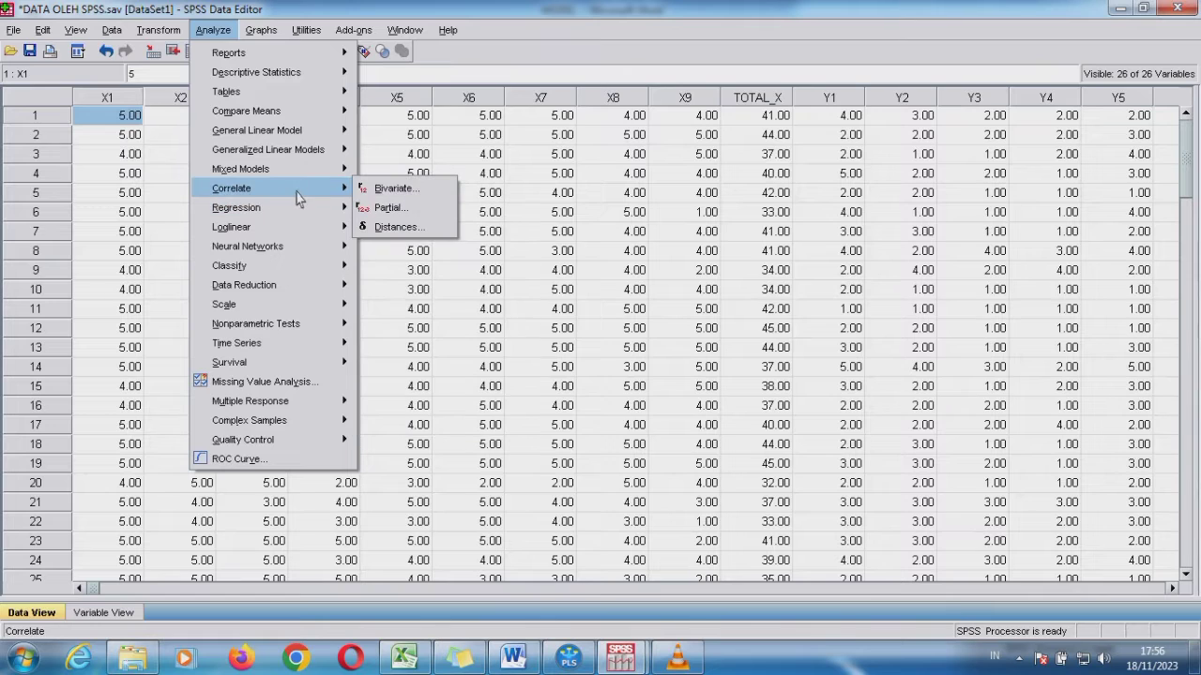
{"action": "left_click", "coordinate": [376, 191]}
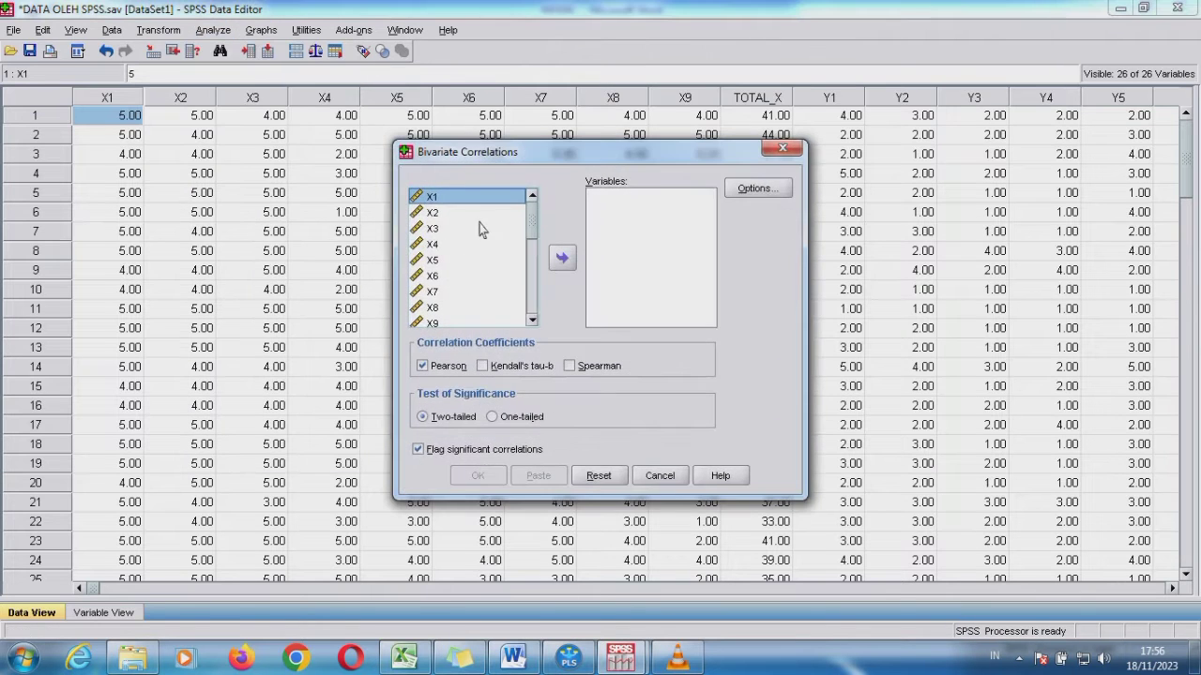
{"action": "key", "text": "shift+Down"}
{"action": "key", "text": "shift+Down"}
{"action": "key", "text": "shift+Down"}
{"action": "key", "text": "shift+Down"}
{"action": "key", "text": "shift+Down"}
{"action": "key", "text": "shift+Down"}
{"action": "key", "text": "shift+Down"}
{"action": "key", "text": "shift+Down"}
{"action": "key", "text": "shift+Down"}
{"action": "key", "text": "shift+Down"}
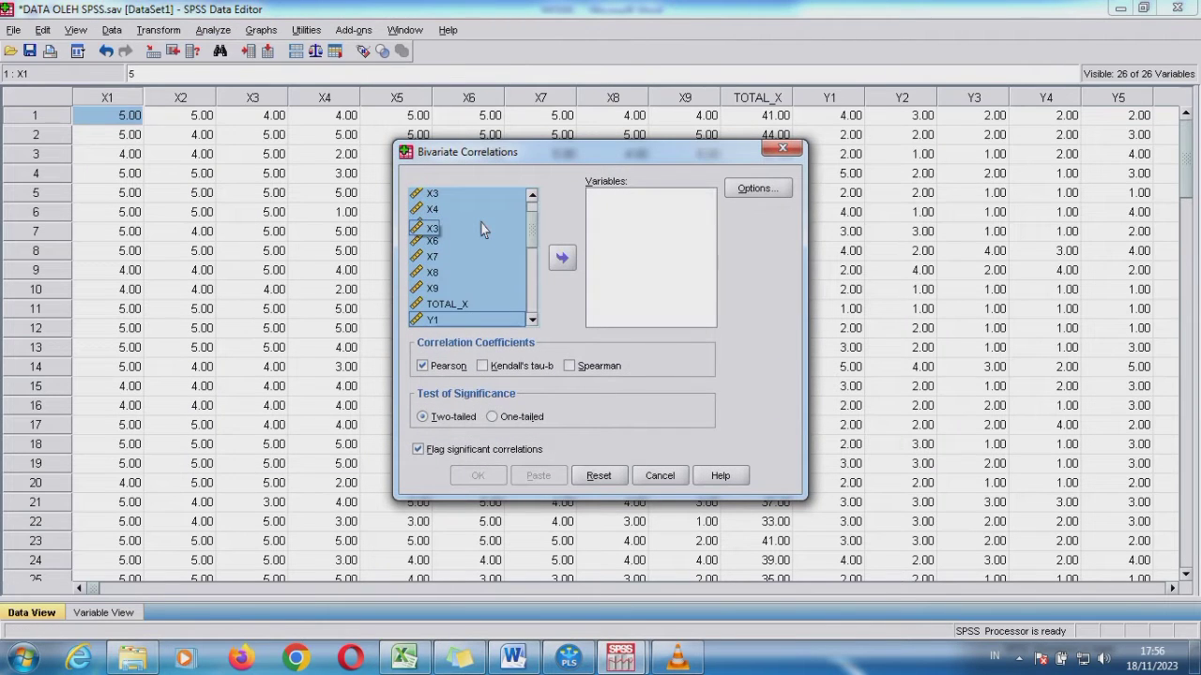
{"action": "key", "text": "shift+Up"}
{"action": "left_click", "coordinate": [560, 258]}
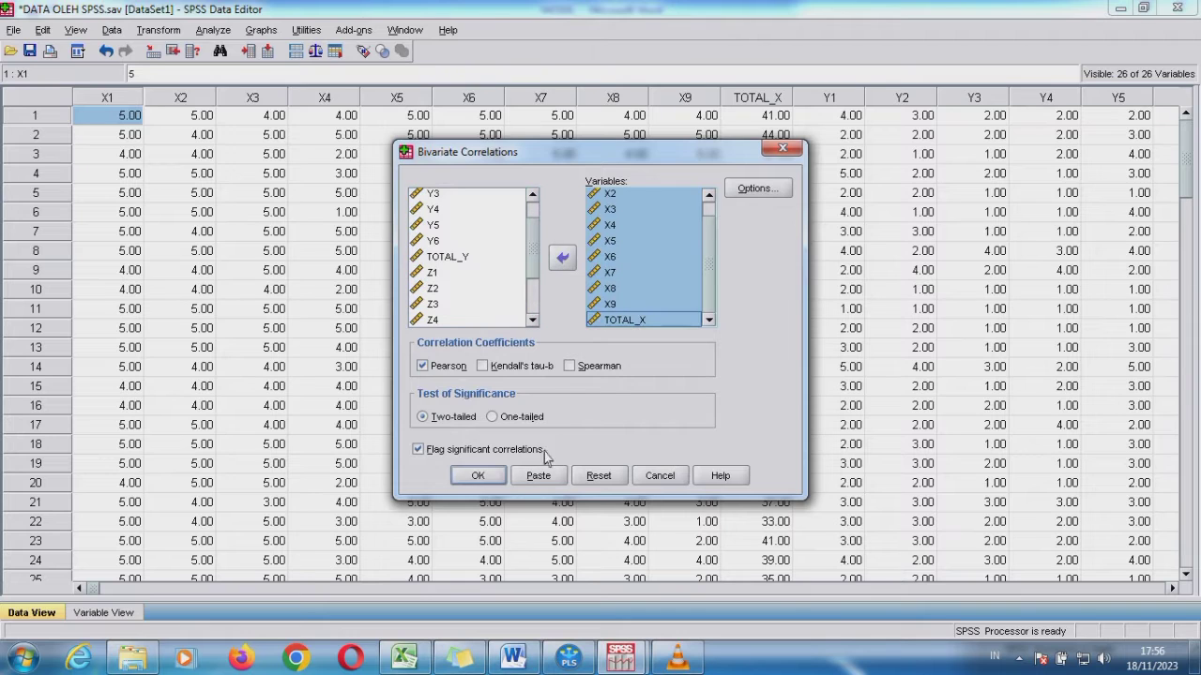
{"action": "left_click", "coordinate": [477, 476]}
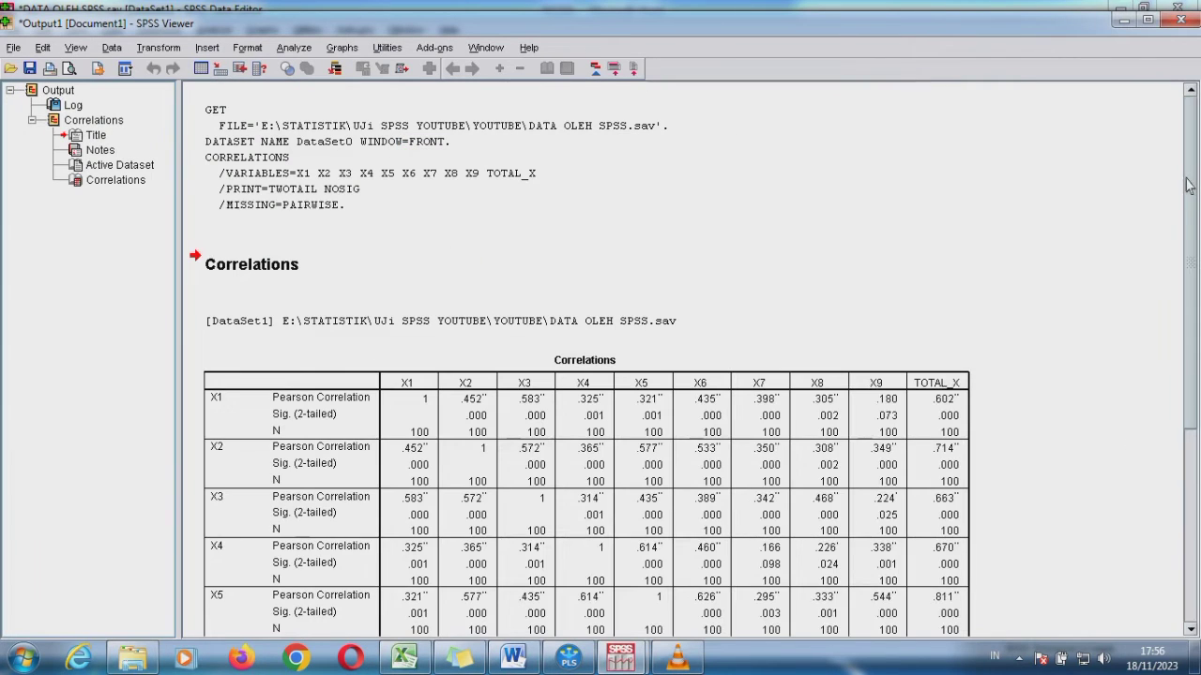
{"action": "left_click_drag", "start_coordinate": [1185, 185], "coordinate": [1188, 455]}
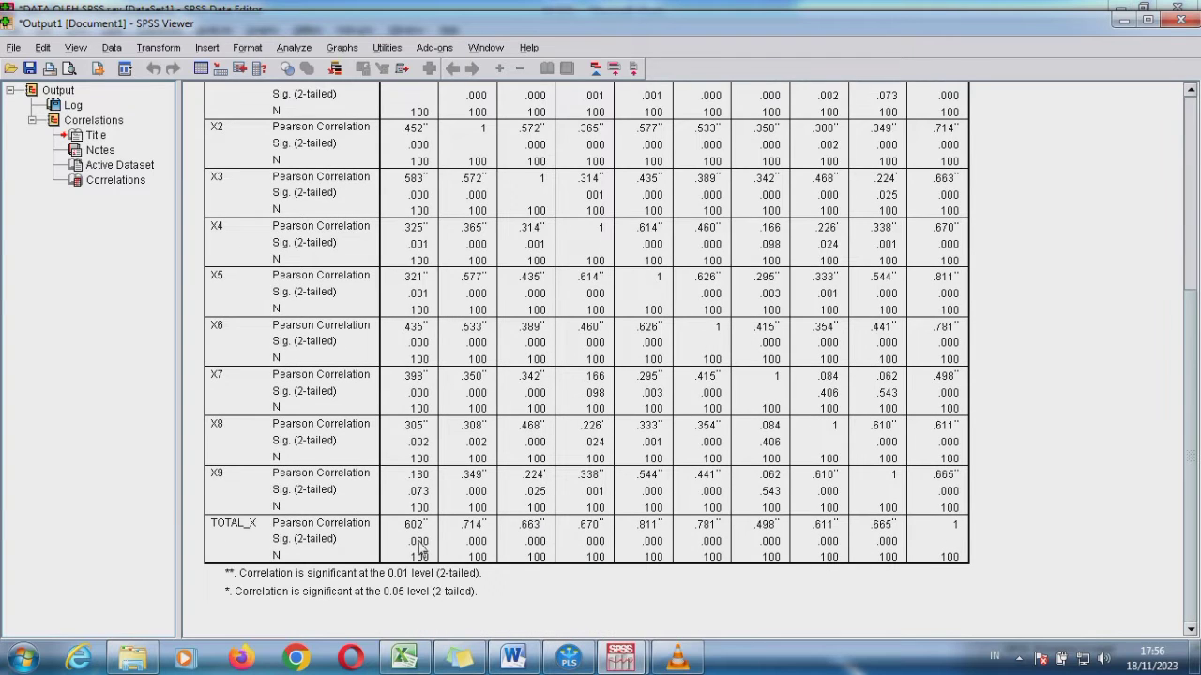
{"action": "scroll", "coordinate": [419, 549], "scroll_direction": "up", "scroll_amount": 1}
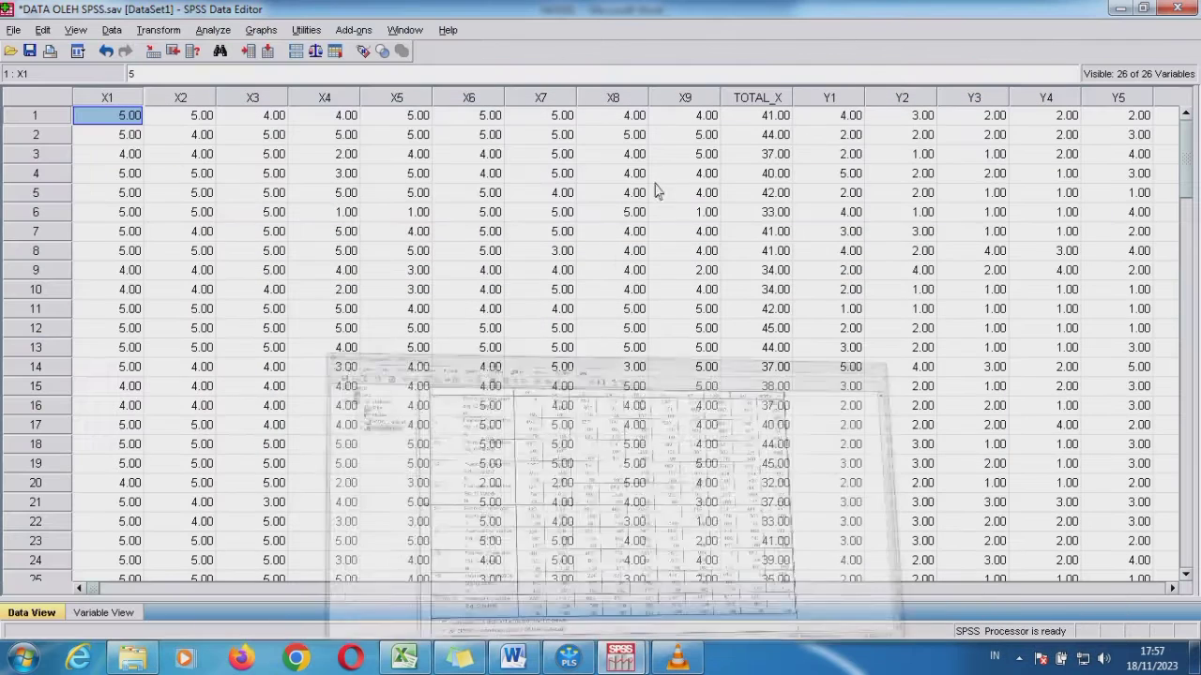
{"action": "left_click", "coordinate": [1123, 18]}
Run a reliability analysis with the Alpha model on items X1 to X9, leaving out TOTAL_X
{"action": "left_click", "coordinate": [213, 30]}
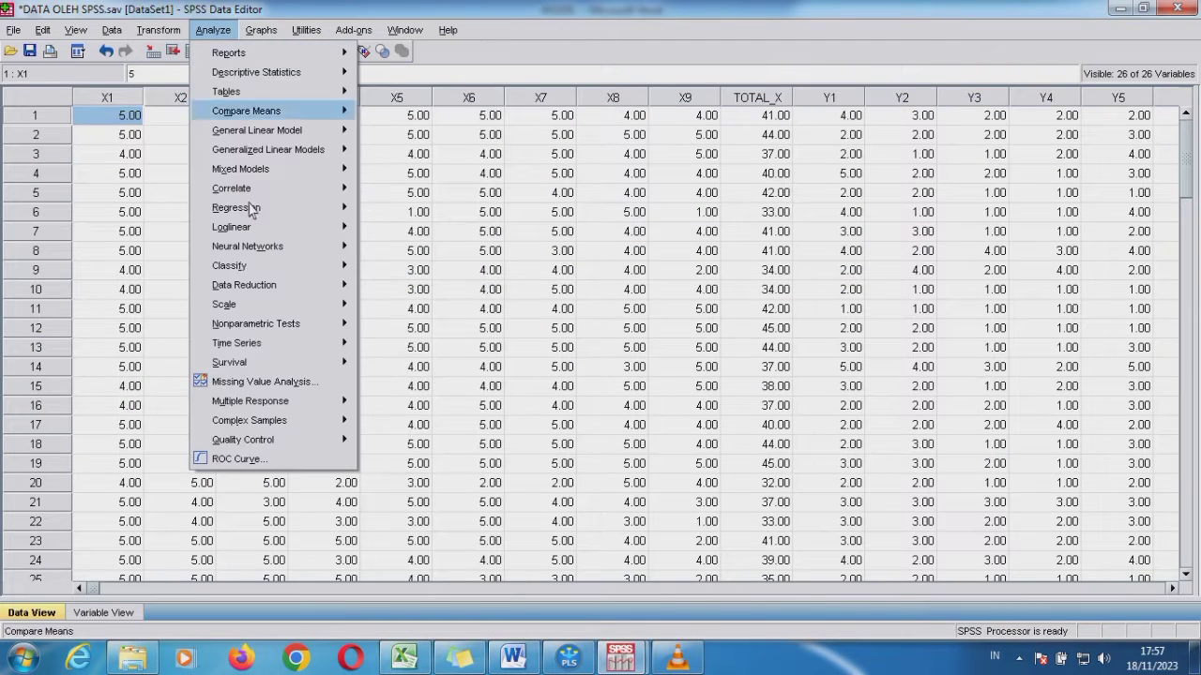
{"action": "mouse_move", "coordinate": [291, 309]}
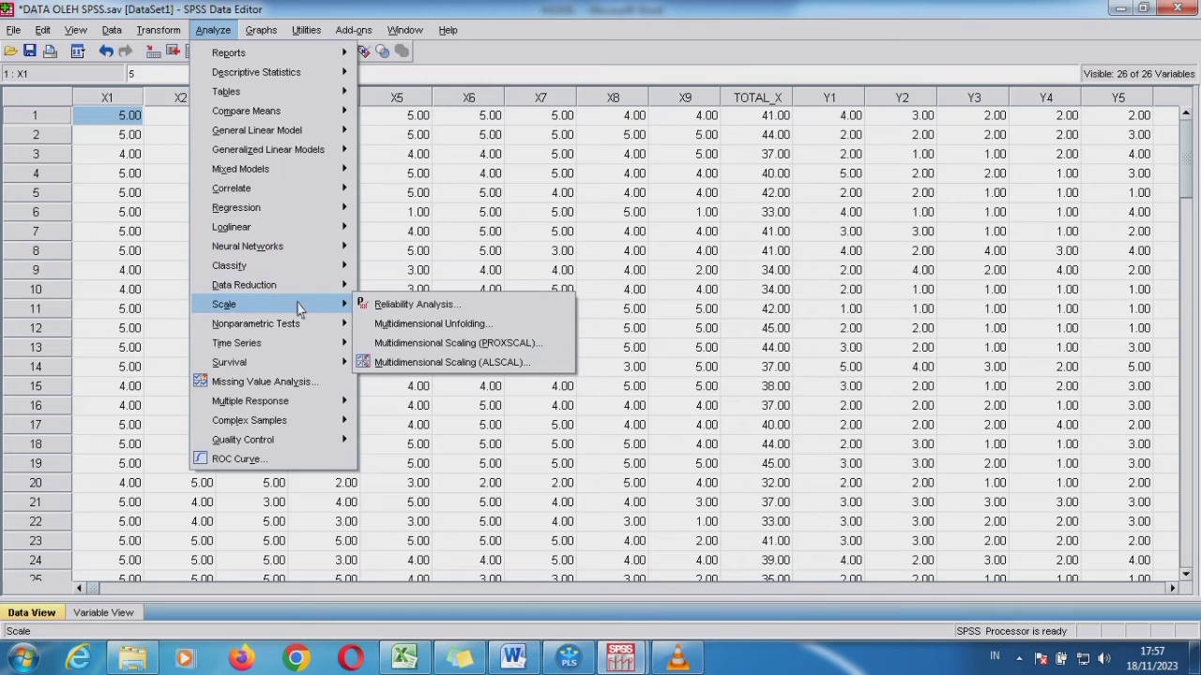
{"action": "left_click", "coordinate": [379, 306]}
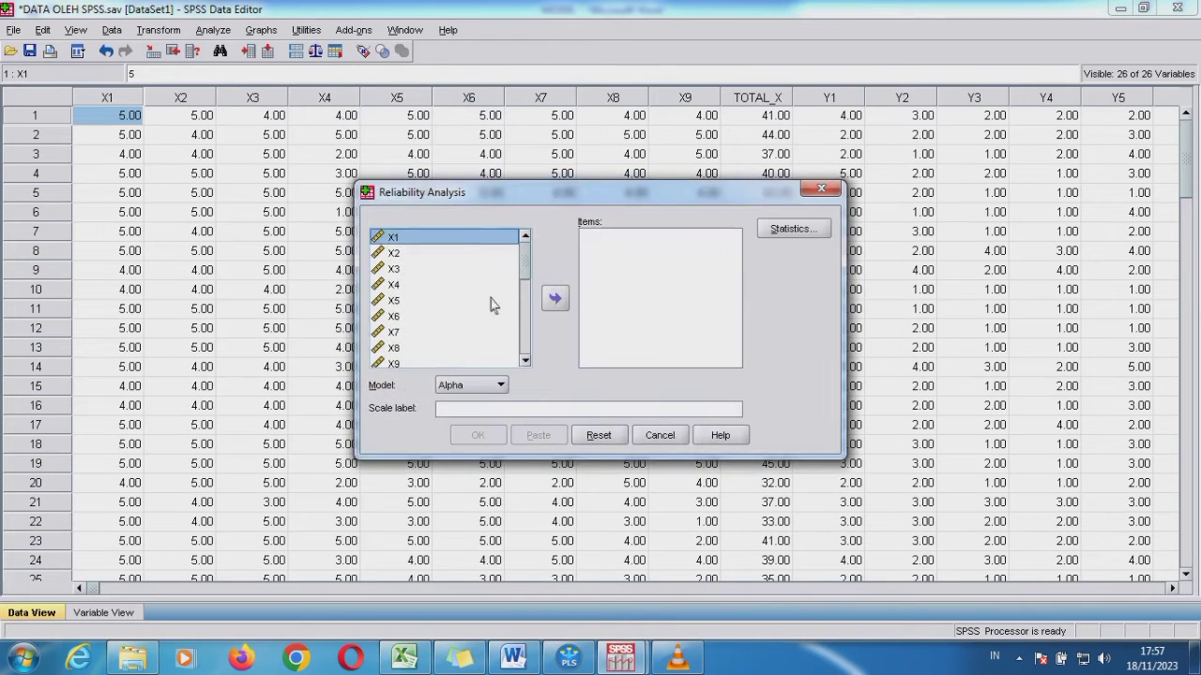
{"action": "key", "text": "shift+Down"}
{"action": "key", "text": "shift+Down"}
{"action": "key", "text": "shift+Down"}
{"action": "key", "text": "shift+Down"}
{"action": "key", "text": "shift+Down"}
{"action": "key", "text": "shift+Down"}
{"action": "key", "text": "shift+Down"}
{"action": "key", "text": "shift+Down"}
{"action": "key", "text": "shift+Down"}
{"action": "key", "text": "shift+Down"}
{"action": "key", "text": "shift+Down"}
{"action": "key", "text": "shift+Up"}
{"action": "key", "text": "shift+Up"}
{"action": "key", "text": "shift+Up"}
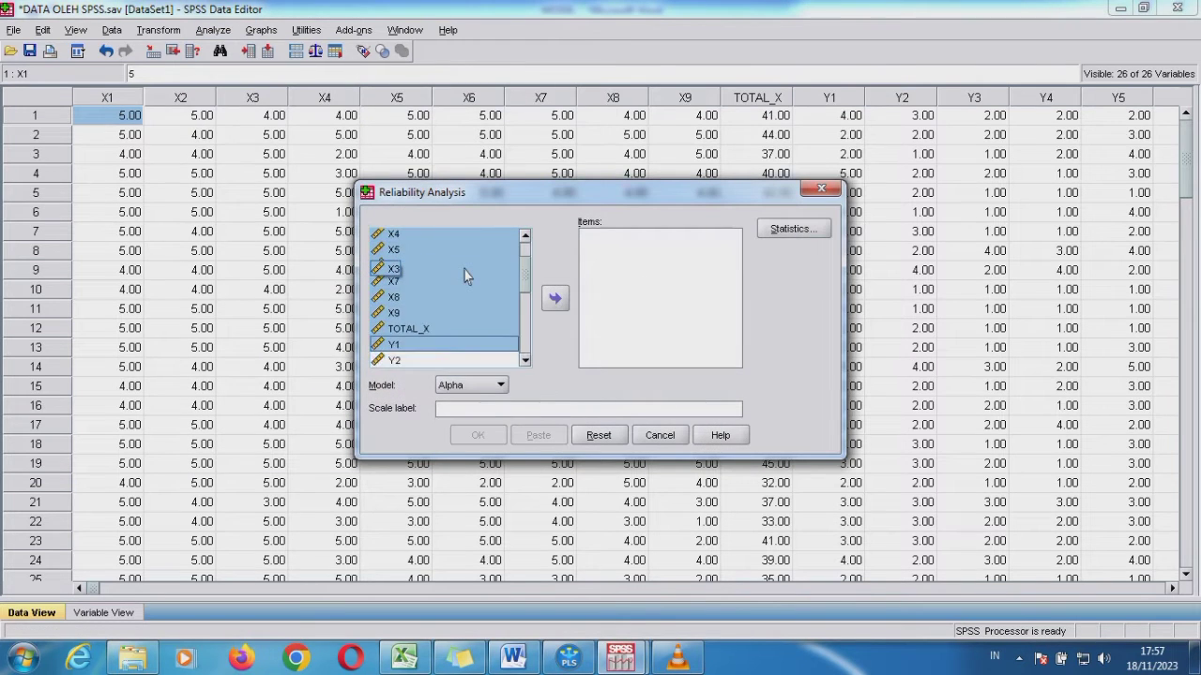
{"action": "left_click", "coordinate": [554, 299]}
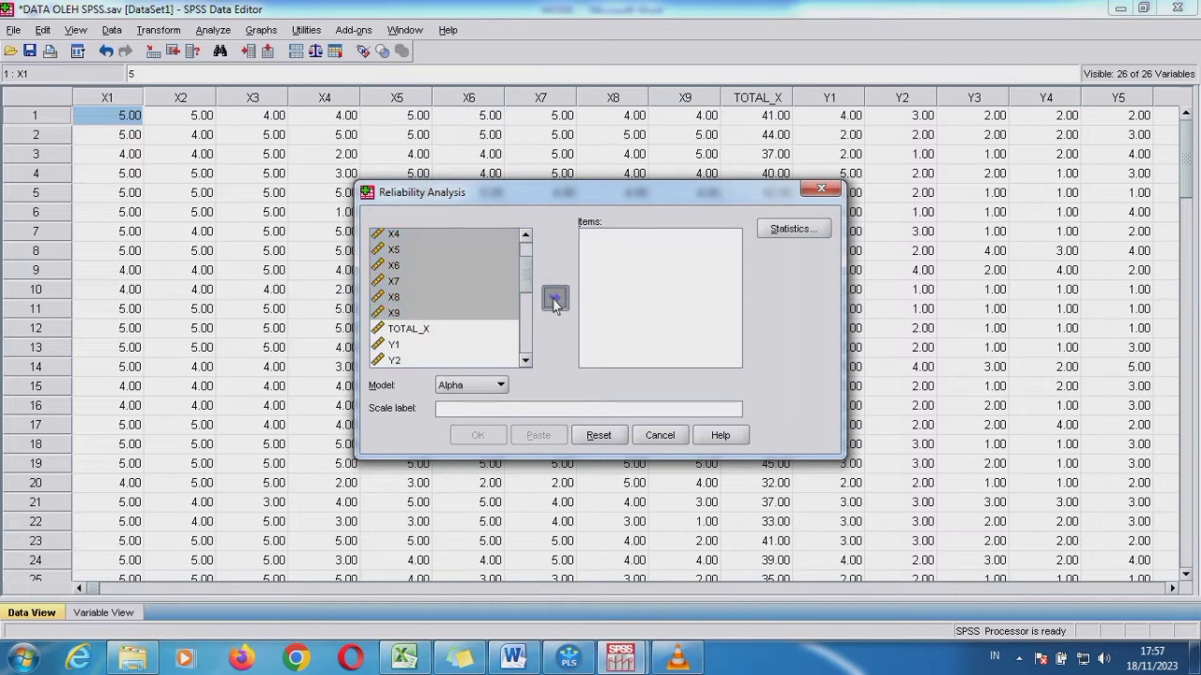
{"action": "left_click", "coordinate": [489, 436]}
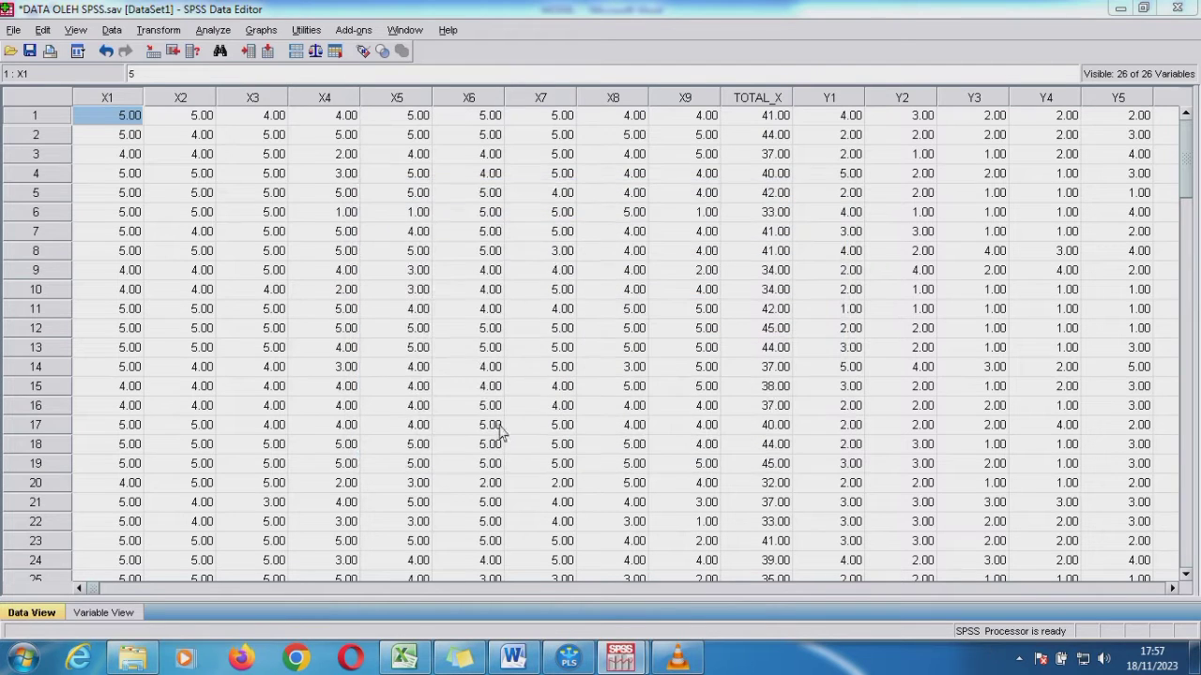
Bring up the SPSS output and check Cronbach's Alpha in the Reliability Statistics table
{"action": "left_click", "coordinate": [1120, 9]}
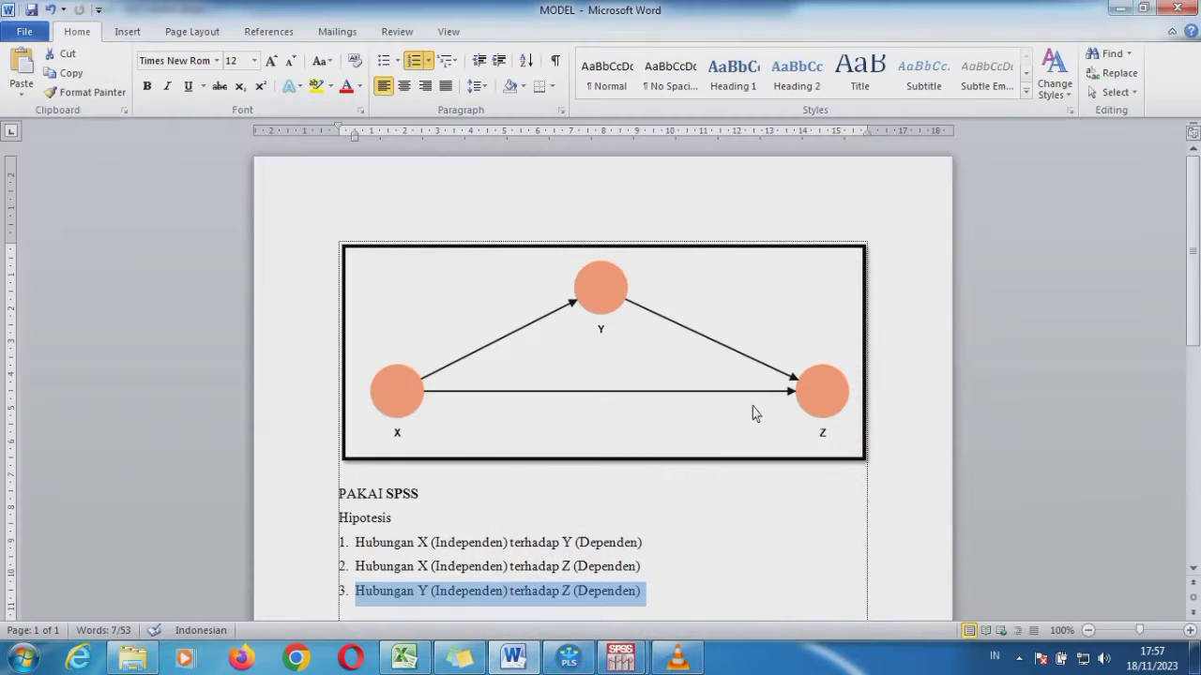
{"action": "left_click", "coordinate": [611, 657]}
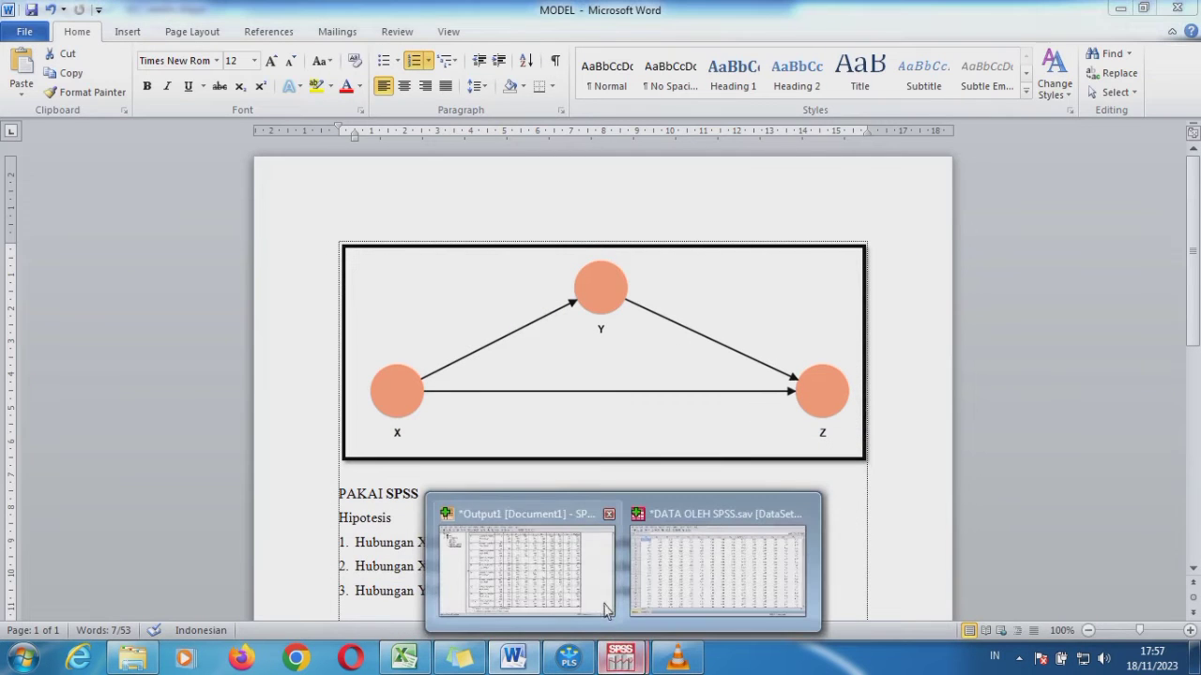
{"action": "left_click", "coordinate": [600, 600]}
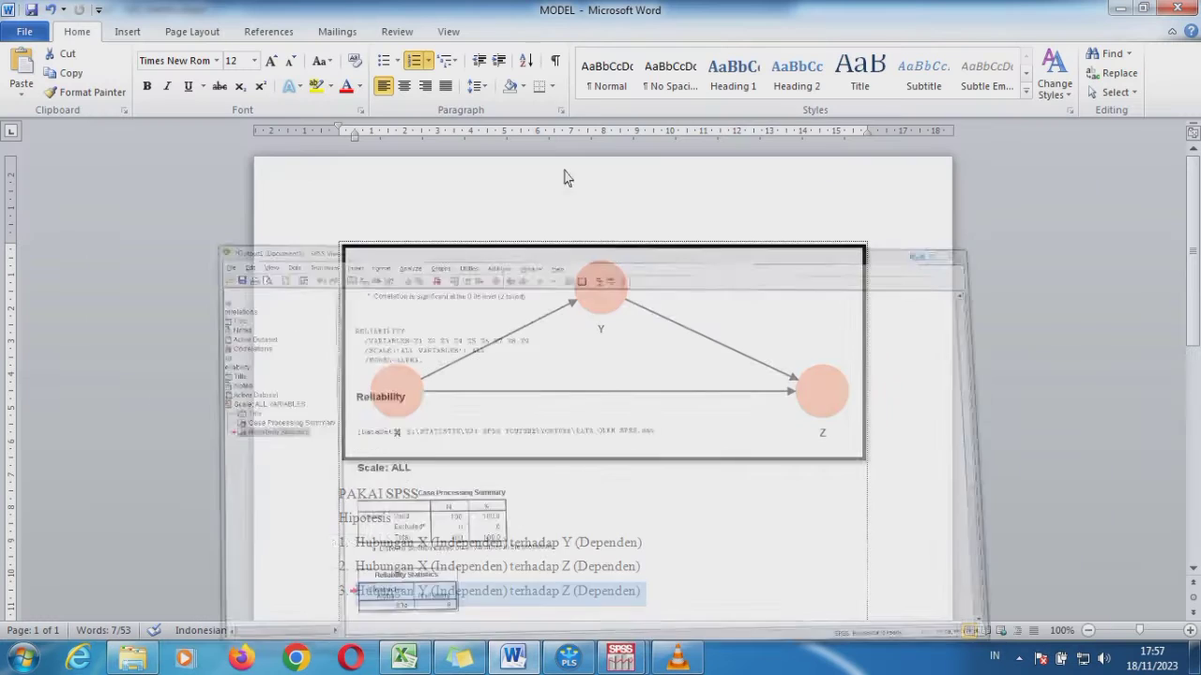
{"action": "left_click", "coordinate": [1122, 19]}
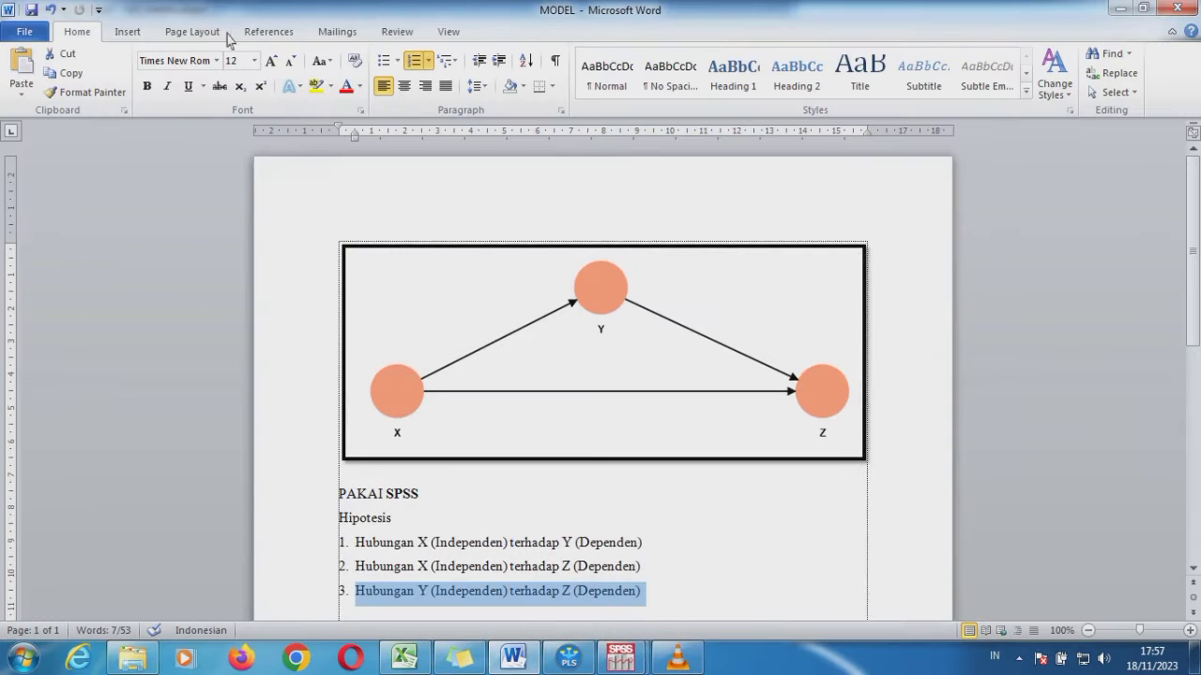
Return to the DATA OLEH SPSS.sav dataset and open the Linear Regression dialog
{"action": "left_click", "coordinate": [617, 657]}
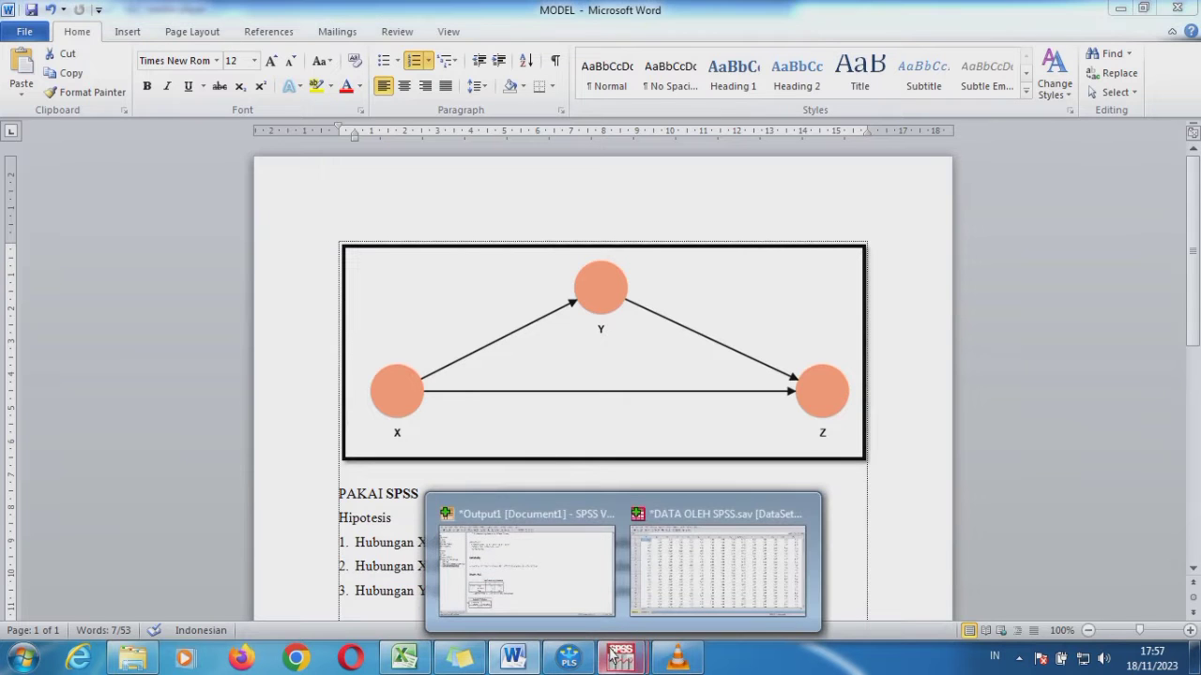
{"action": "left_click", "coordinate": [655, 587]}
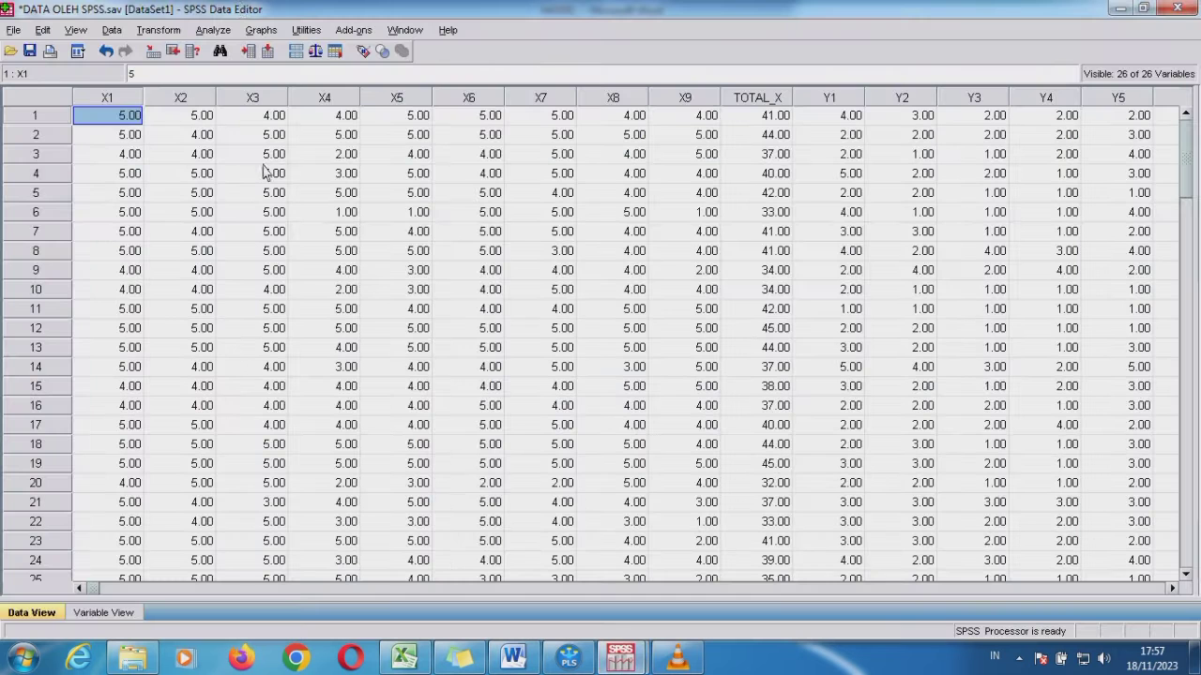
{"action": "left_click", "coordinate": [216, 31]}
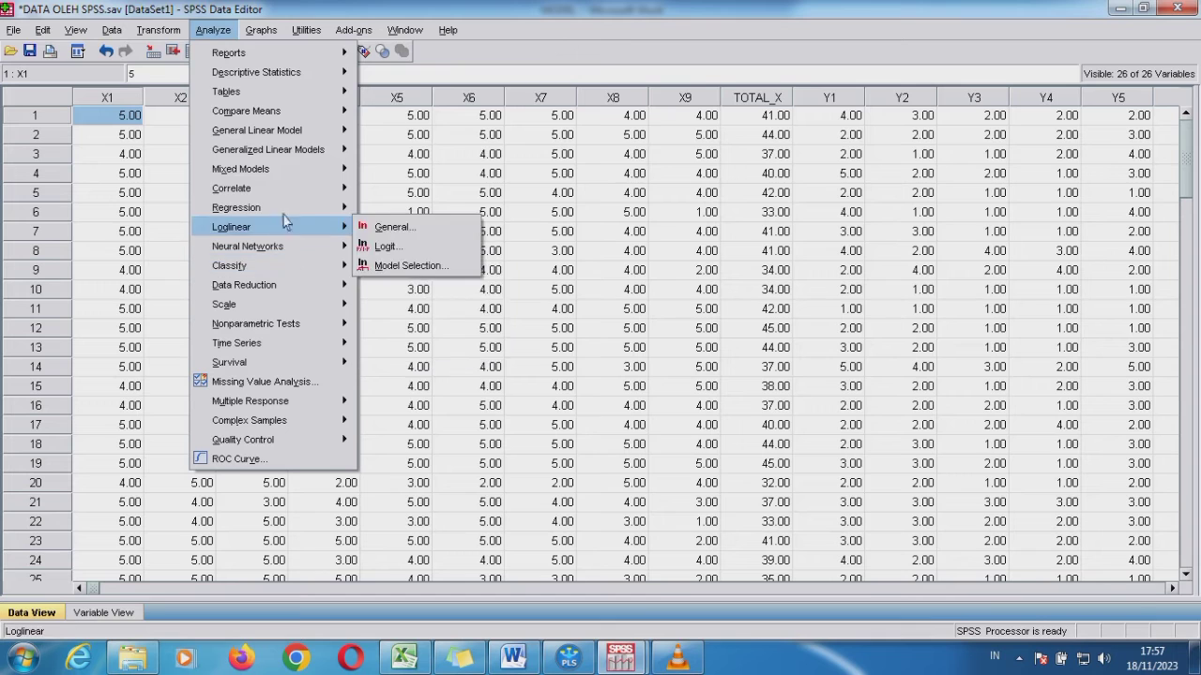
{"action": "mouse_move", "coordinate": [293, 208]}
{"action": "left_click", "coordinate": [385, 208]}
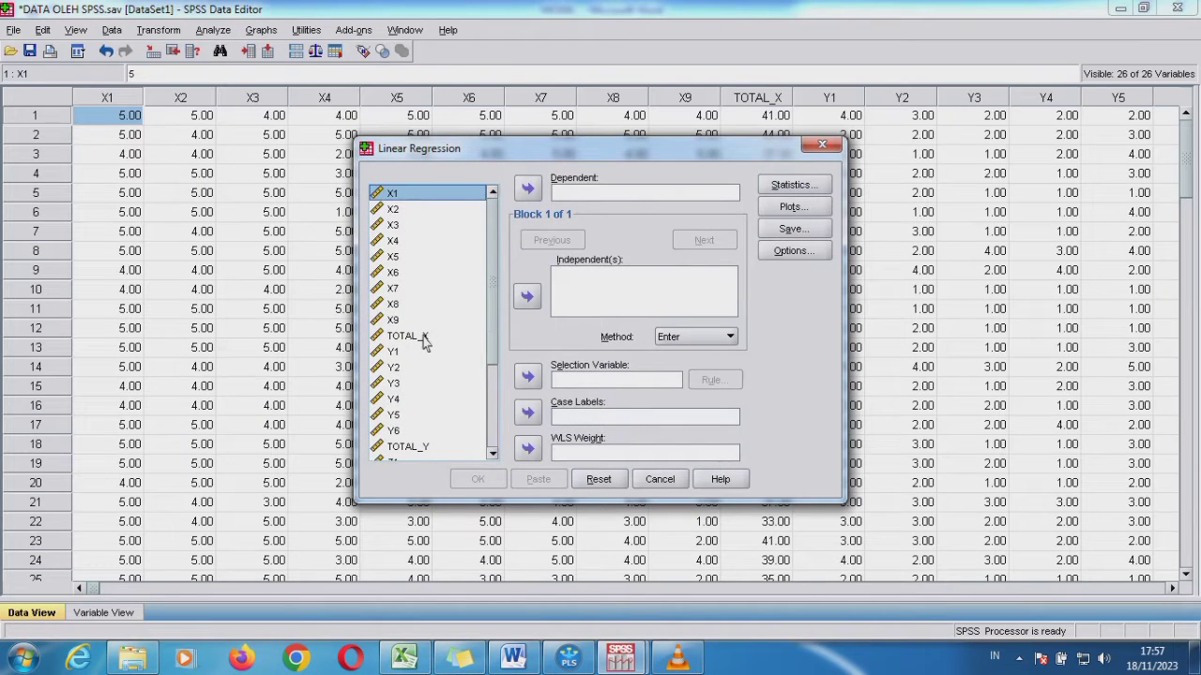
Switch to the MODEL document in Word, highlight the first hypothesis on X and Y, and return to the SPSS regression dialog
{"action": "left_click", "coordinate": [513, 657]}
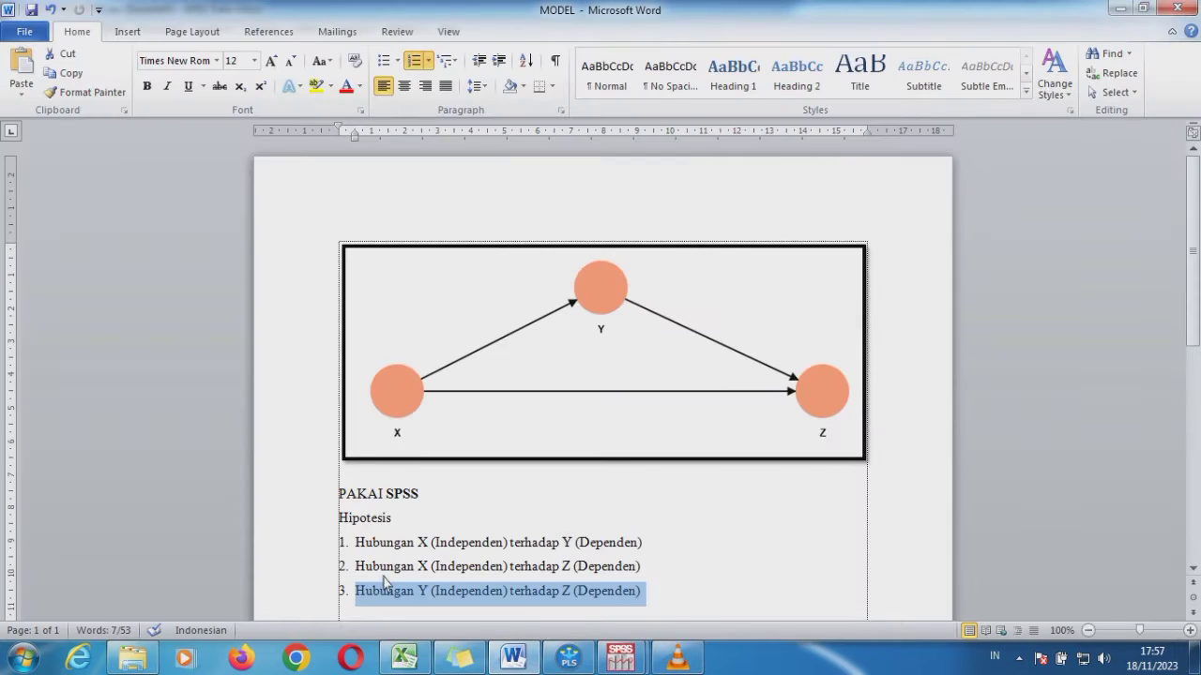
{"action": "left_click_drag", "start_coordinate": [356, 546], "coordinate": [657, 554]}
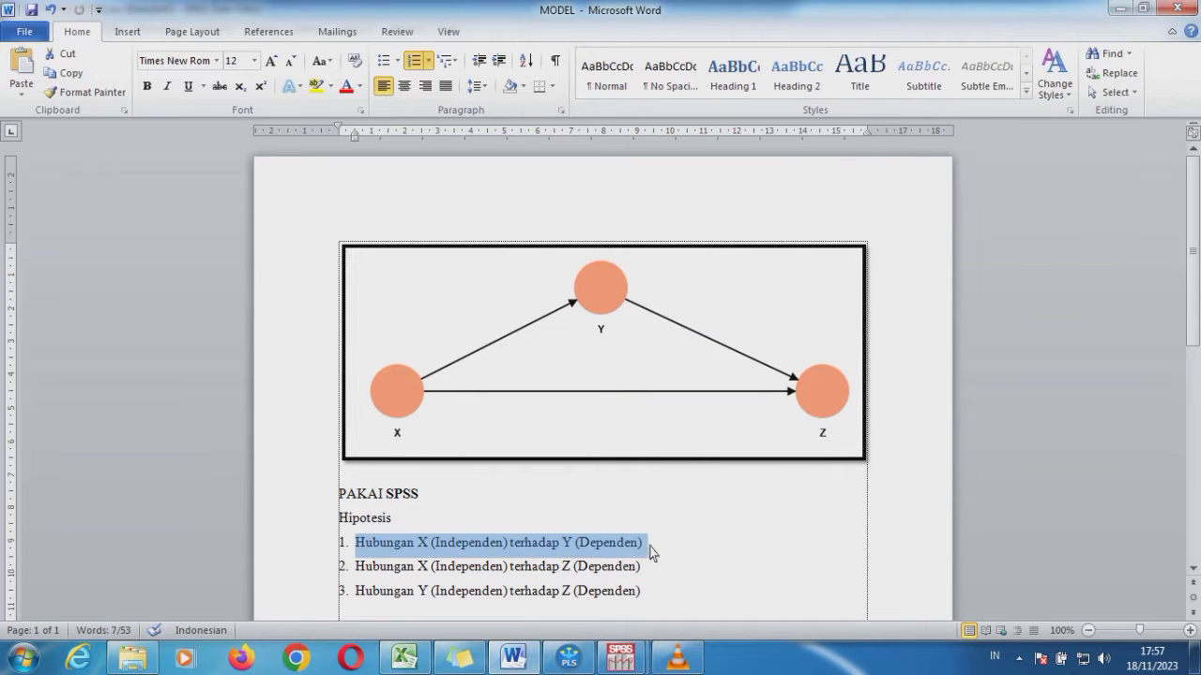
{"action": "left_click", "coordinate": [621, 656]}
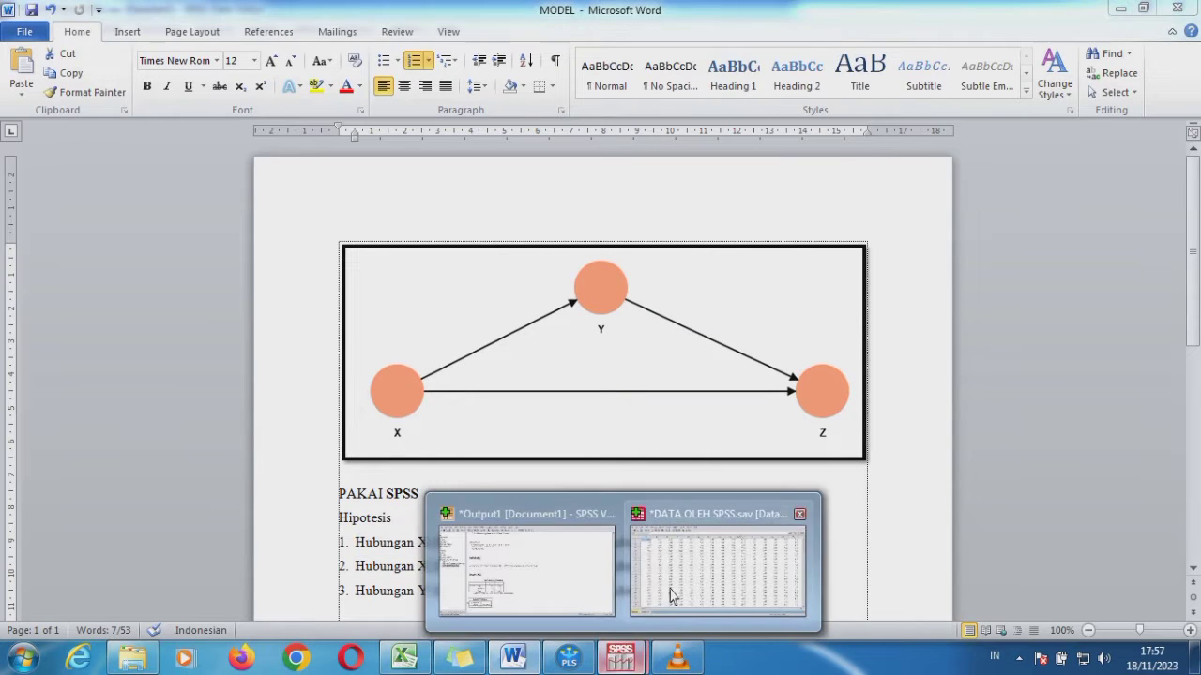
{"action": "left_click", "coordinate": [674, 596]}
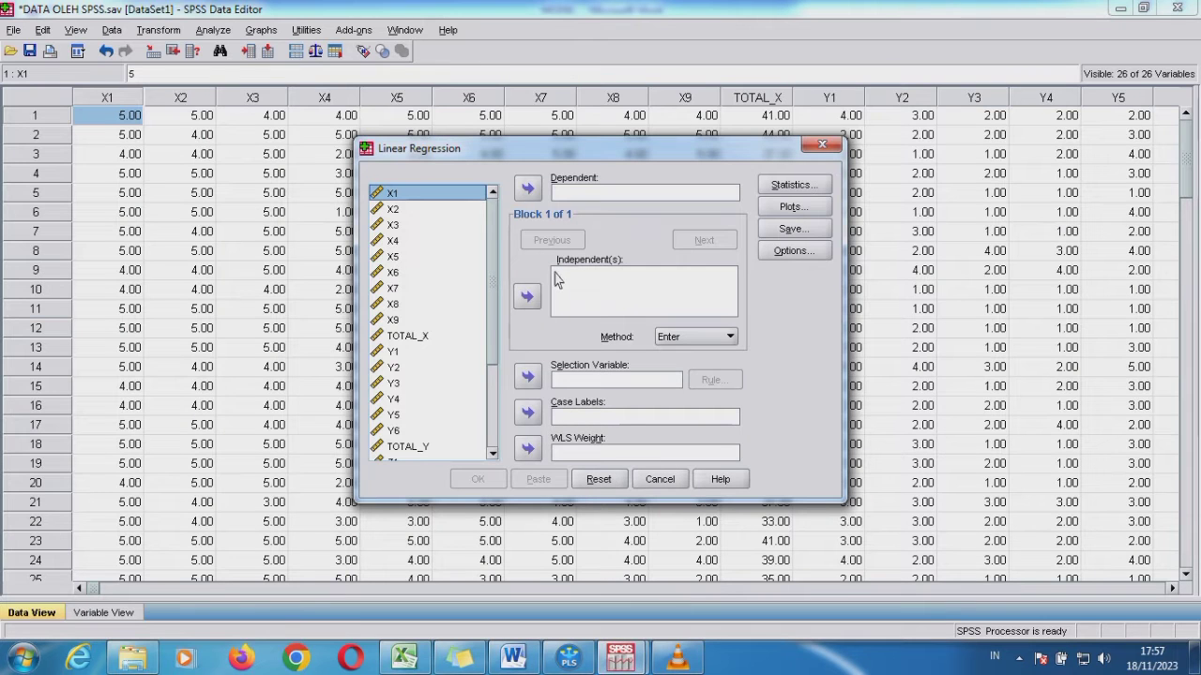
Run a linear regression with TOTAL_X as independent and TOTAL_Y as dependent variable, and call up the output
{"action": "left_click", "coordinate": [422, 340]}
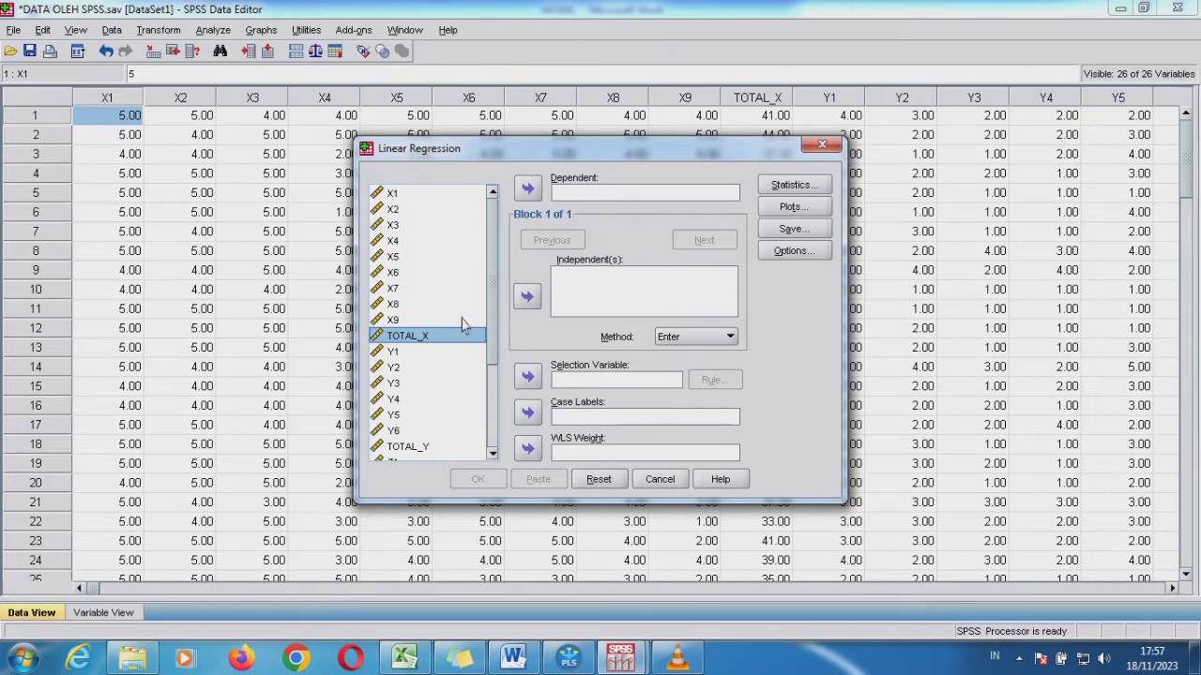
{"action": "left_click", "coordinate": [528, 299]}
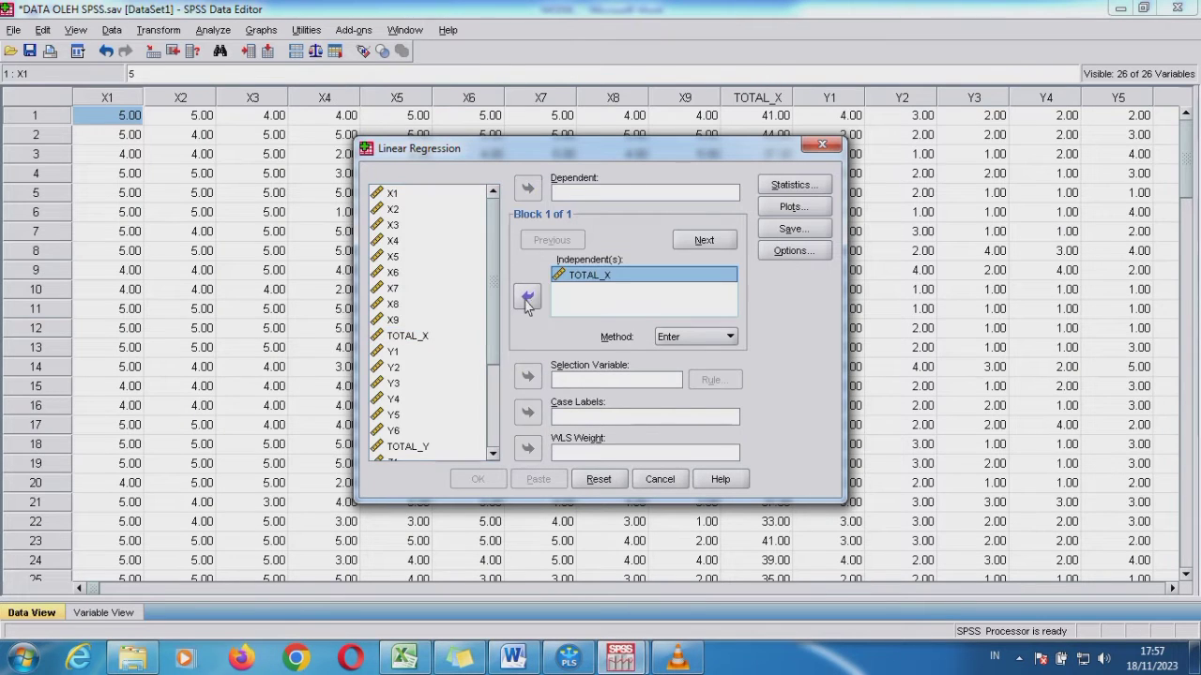
{"action": "left_click", "coordinate": [424, 447]}
{"action": "left_click", "coordinate": [528, 189]}
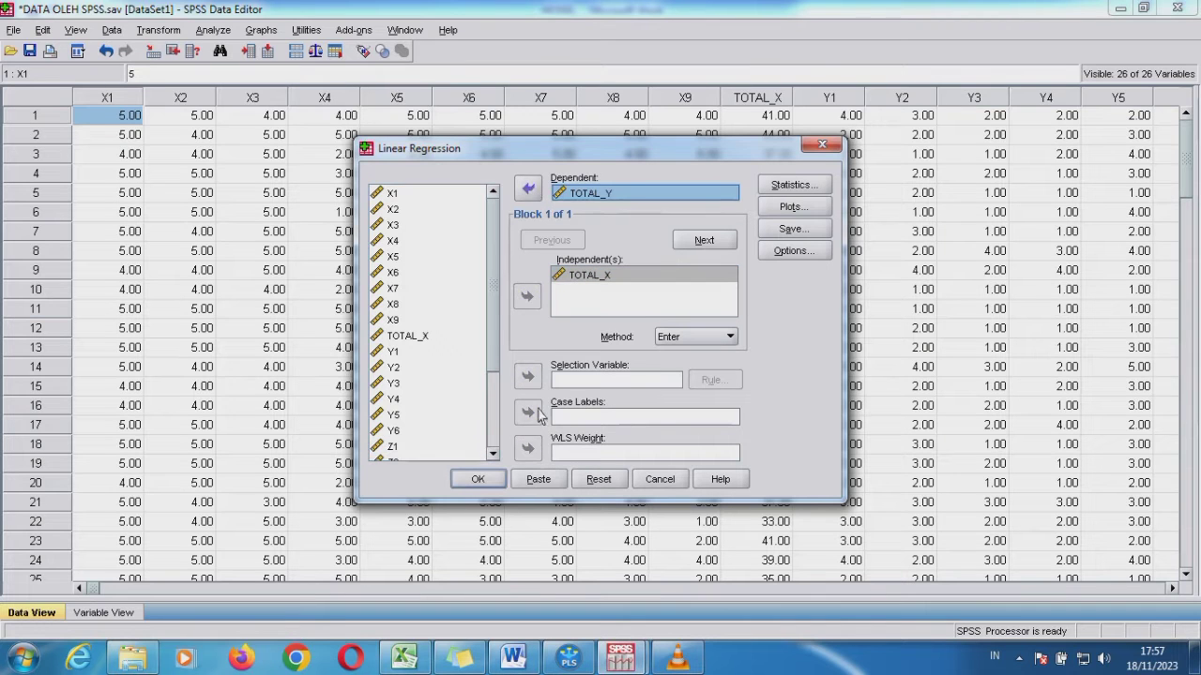
{"action": "left_click", "coordinate": [478, 479]}
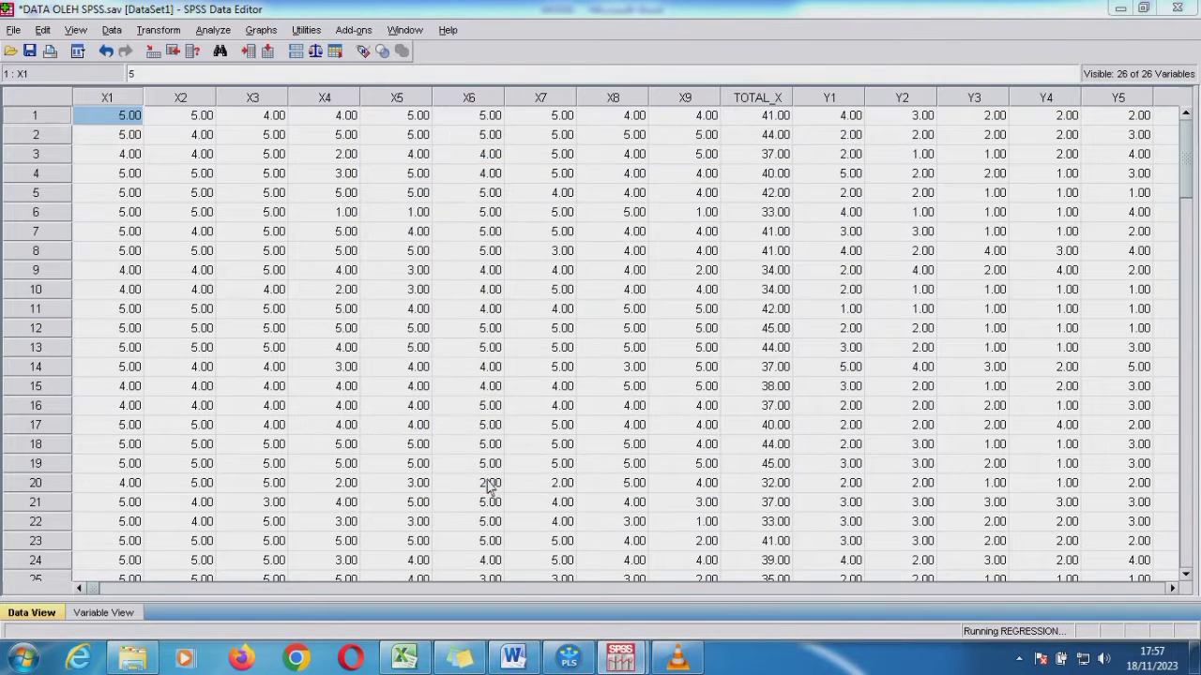
{"action": "mouse_move", "coordinate": [628, 664]}
{"action": "left_click", "coordinate": [601, 511]}
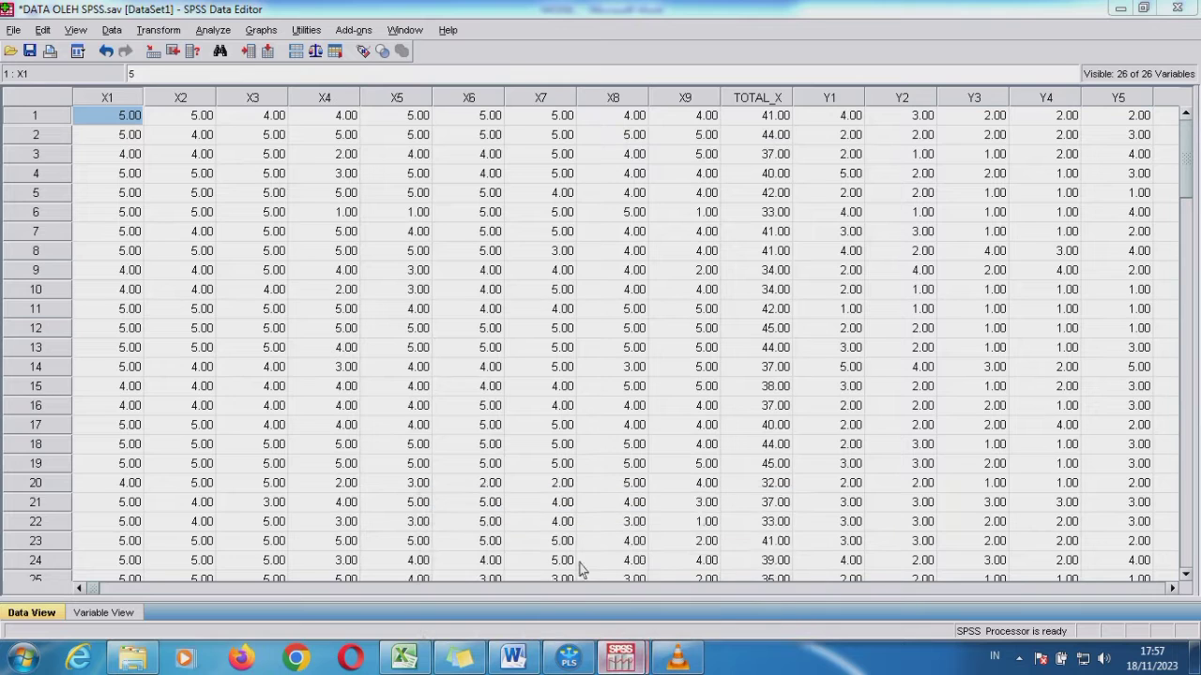
Select the Coefficients table of the TOTAL_Y regression, and bold the first hypothesis in the MODEL document in Word
{"action": "left_click_drag", "start_coordinate": [1191, 343], "coordinate": [1193, 531]}
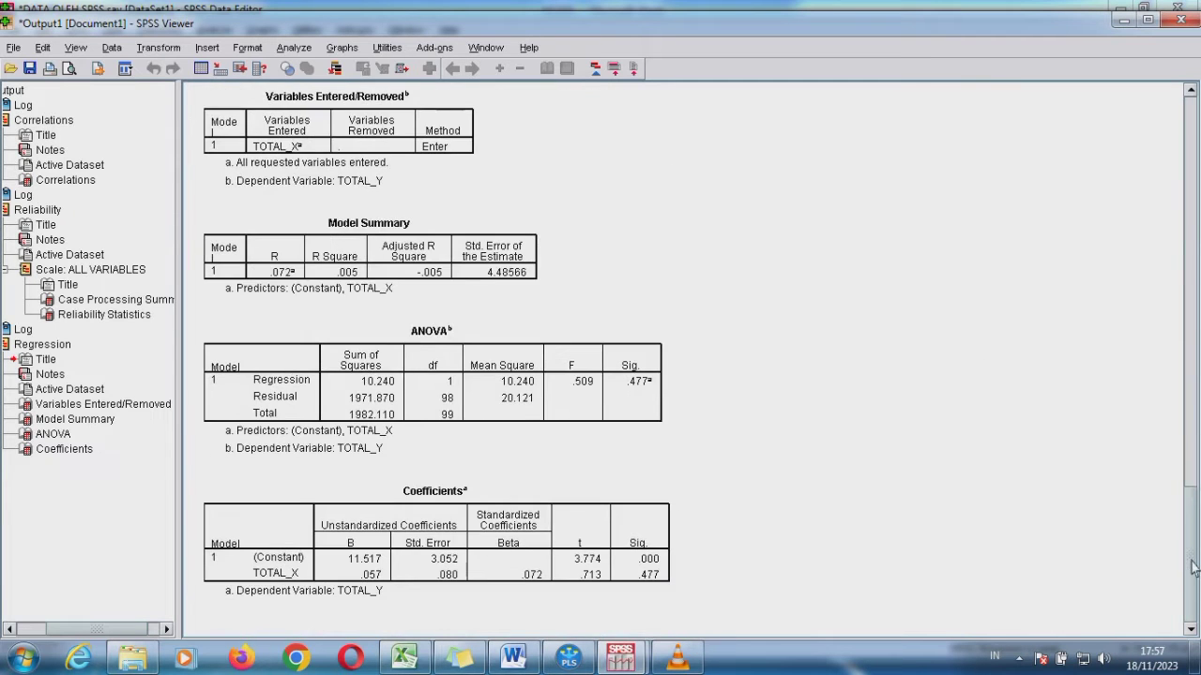
{"action": "left_click", "coordinate": [634, 557]}
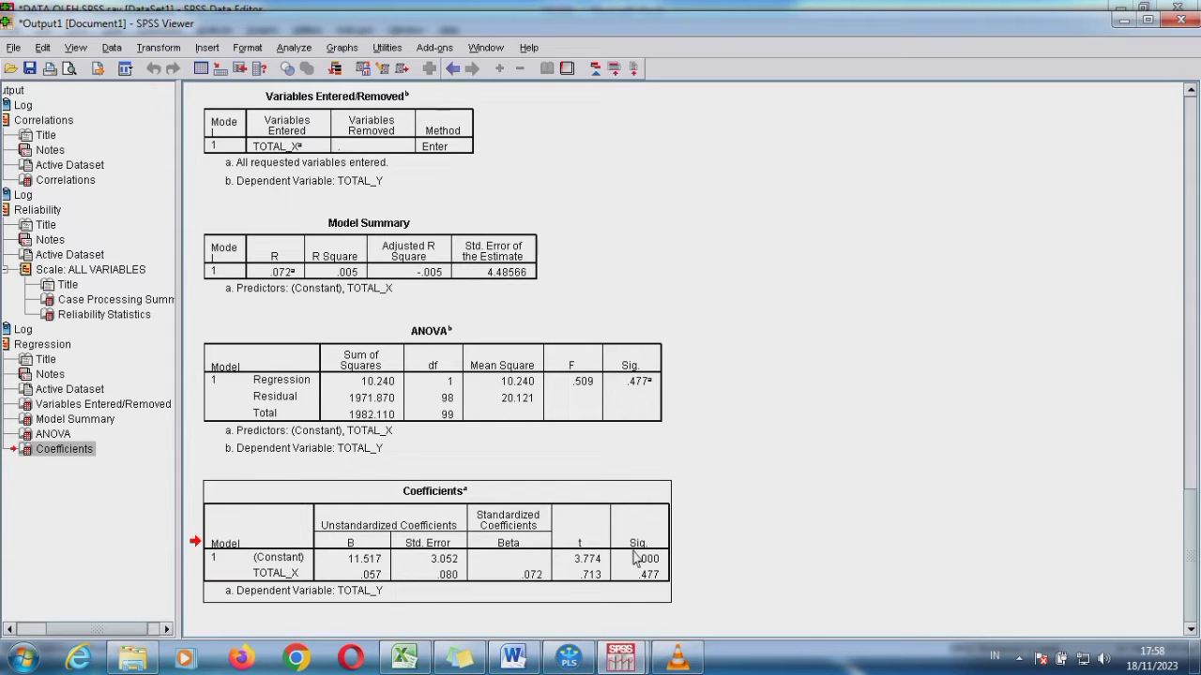
{"action": "left_click", "coordinate": [511, 657]}
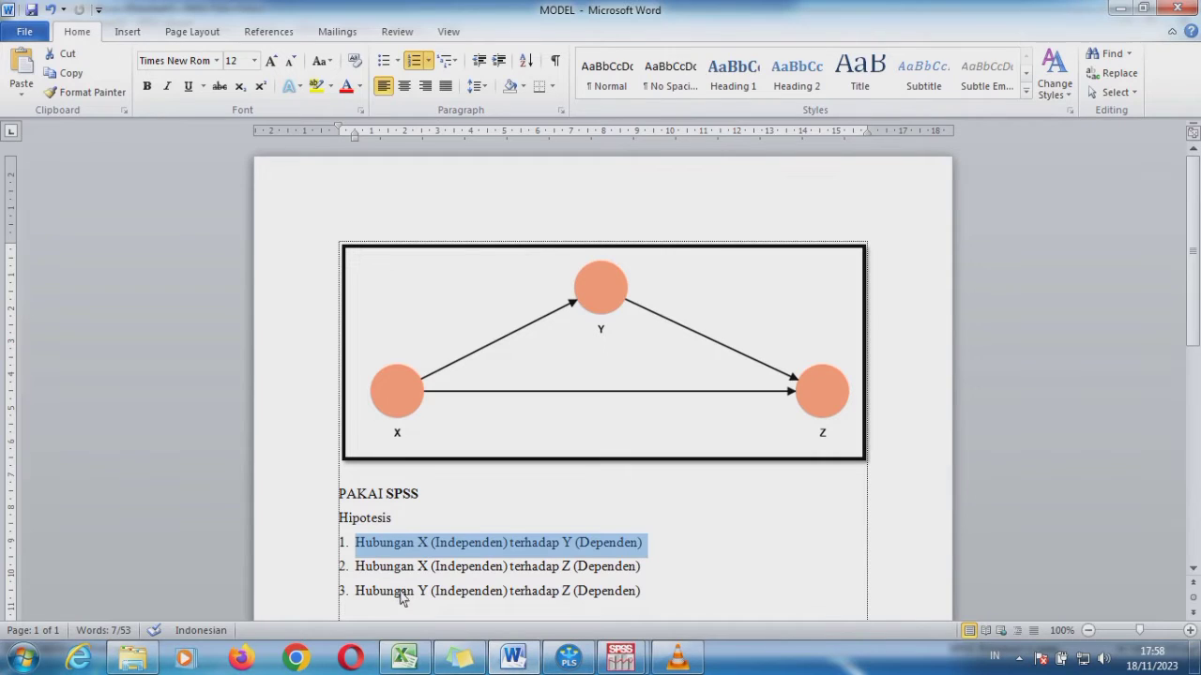
{"action": "key", "text": "ctrl+b"}
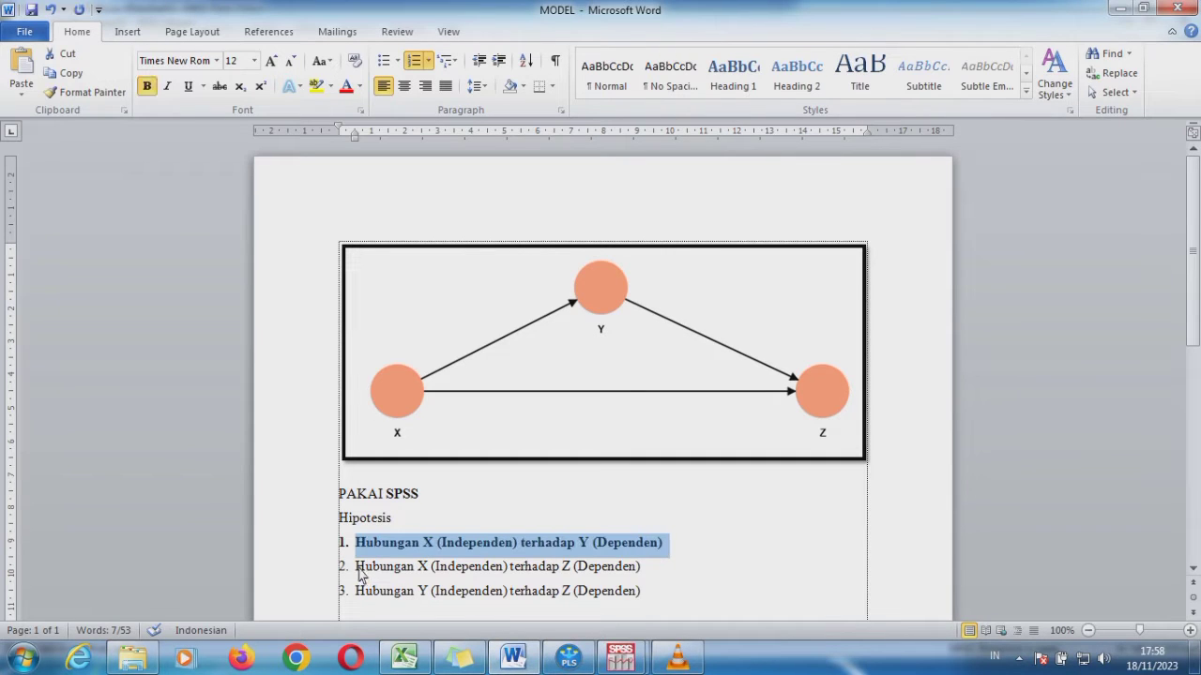
Highlight the second hypothesis on X and Z, and open the Linear Regression dialog from the DATA OLEH SPSS.sav dataset in SPSS
{"action": "left_click_drag", "start_coordinate": [357, 567], "coordinate": [638, 574]}
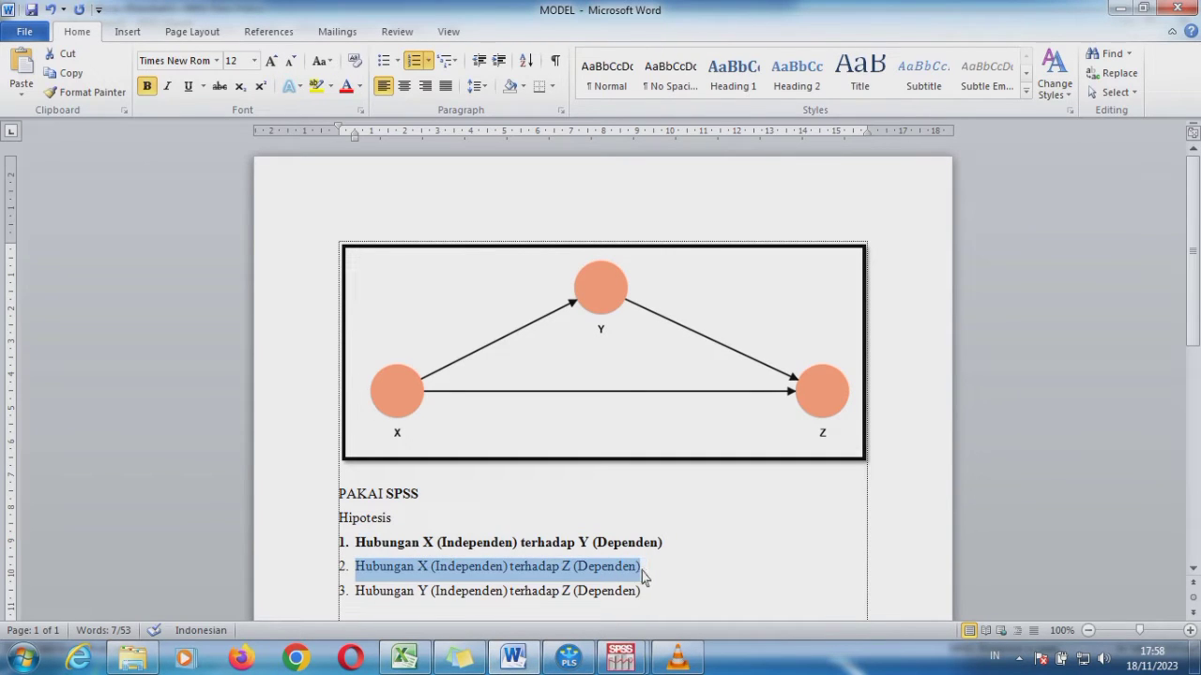
{"action": "mouse_move", "coordinate": [638, 659]}
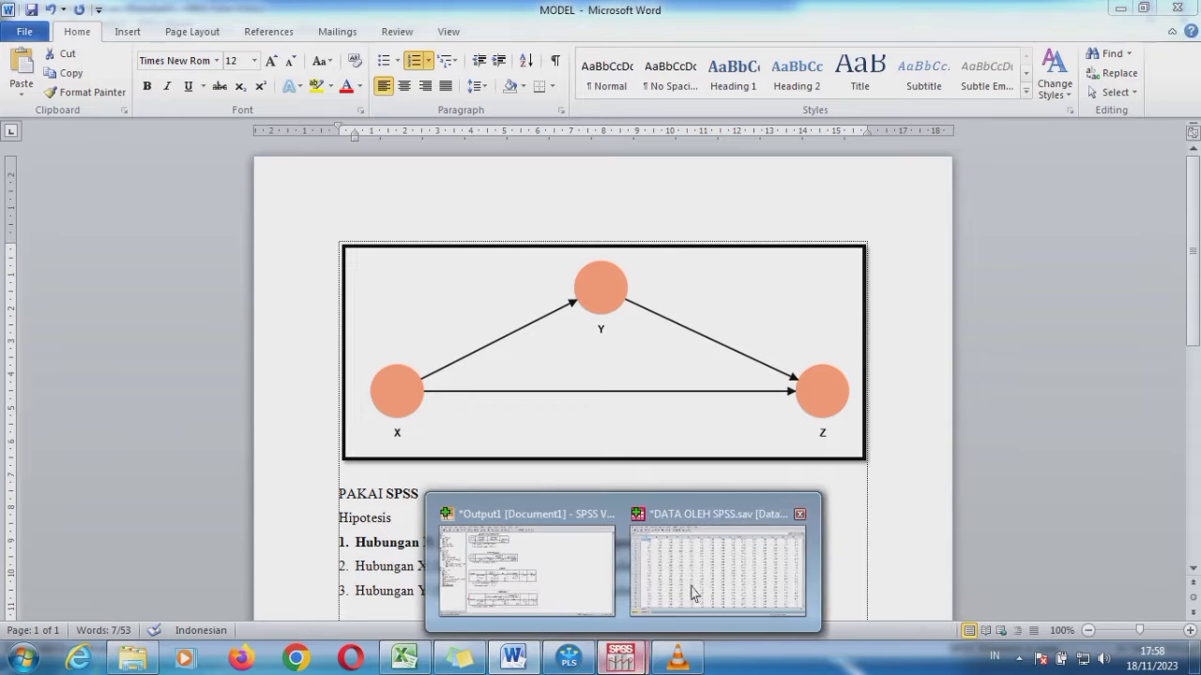
{"action": "left_click", "coordinate": [713, 554]}
{"action": "left_click", "coordinate": [213, 30]}
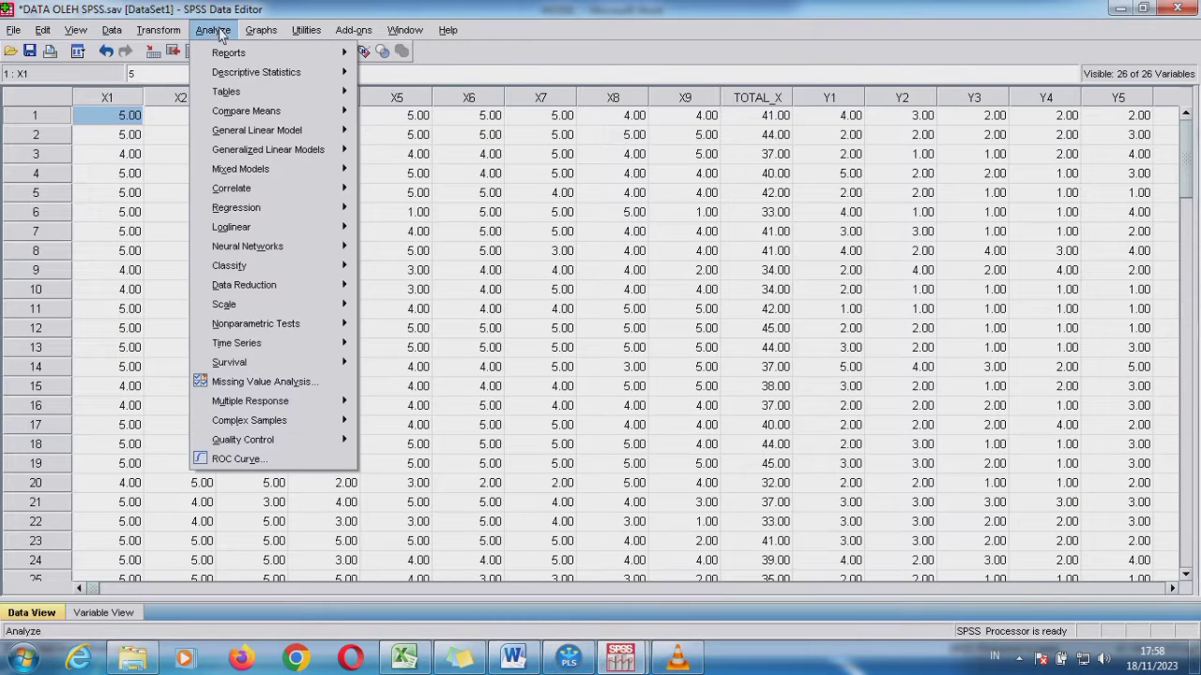
{"action": "mouse_move", "coordinate": [325, 208]}
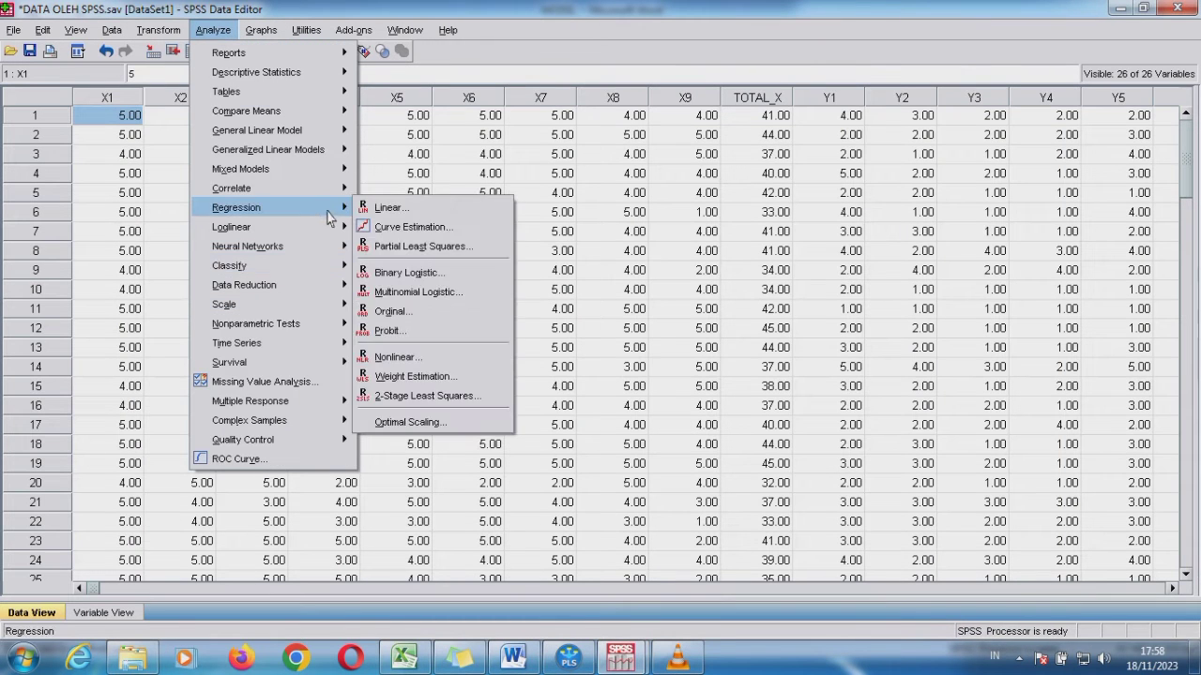
{"action": "left_click", "coordinate": [388, 208]}
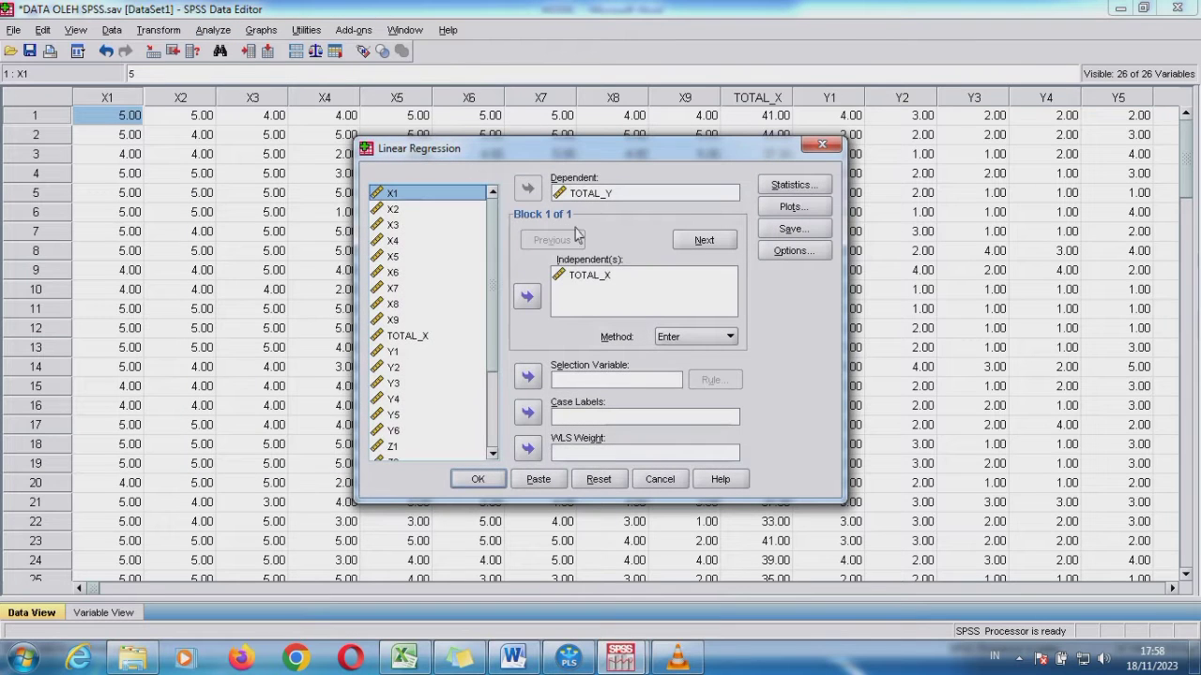
Replace TOTAL_Y with TOTAL_Z as the dependent variable, keep TOTAL_X as independent, and run the regression
{"action": "left_click", "coordinate": [576, 193]}
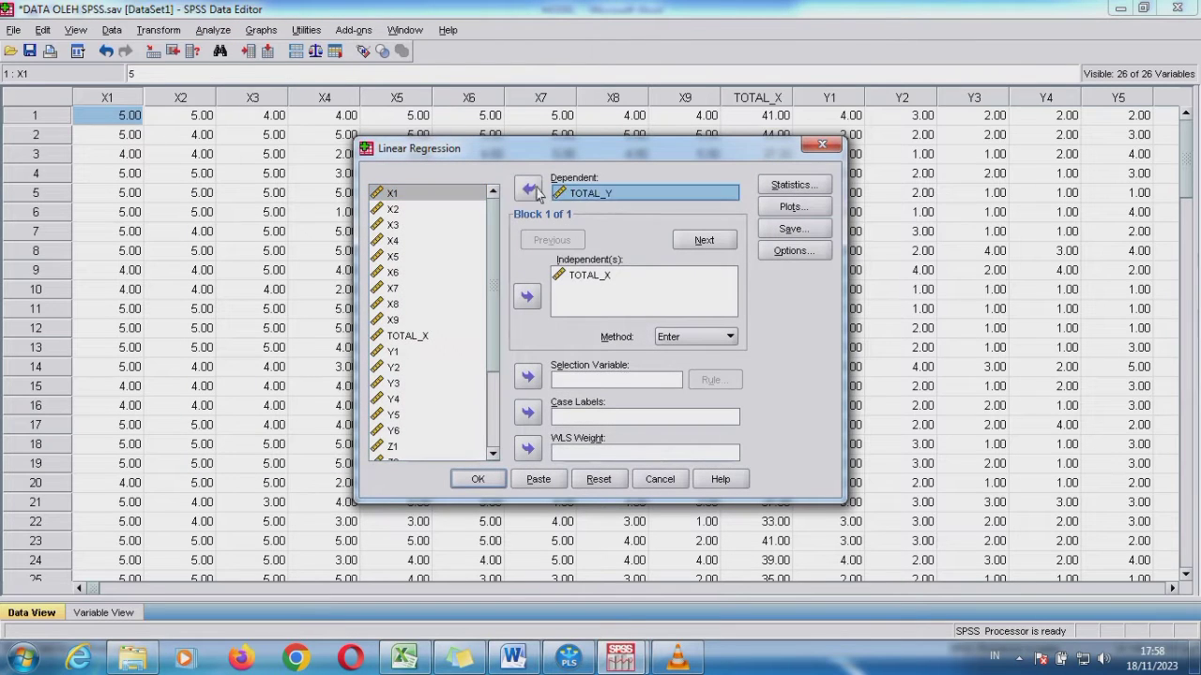
{"action": "left_click", "coordinate": [527, 189]}
{"action": "left_click_drag", "start_coordinate": [497, 350], "coordinate": [494, 437]}
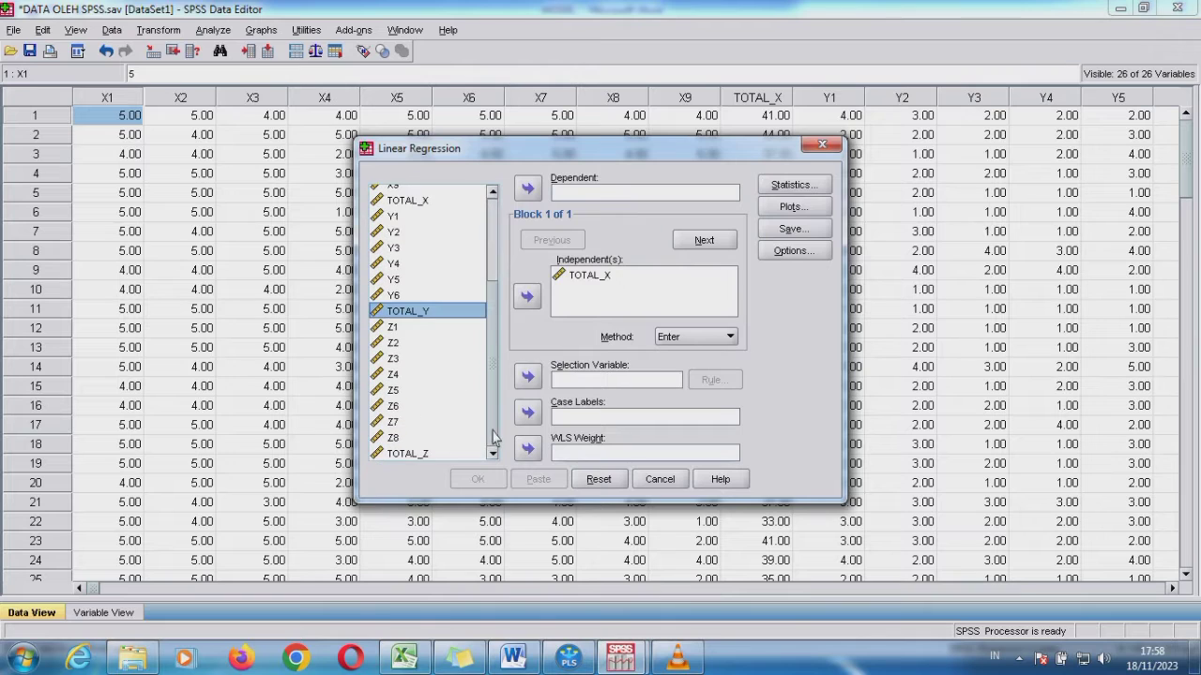
{"action": "left_click", "coordinate": [422, 454]}
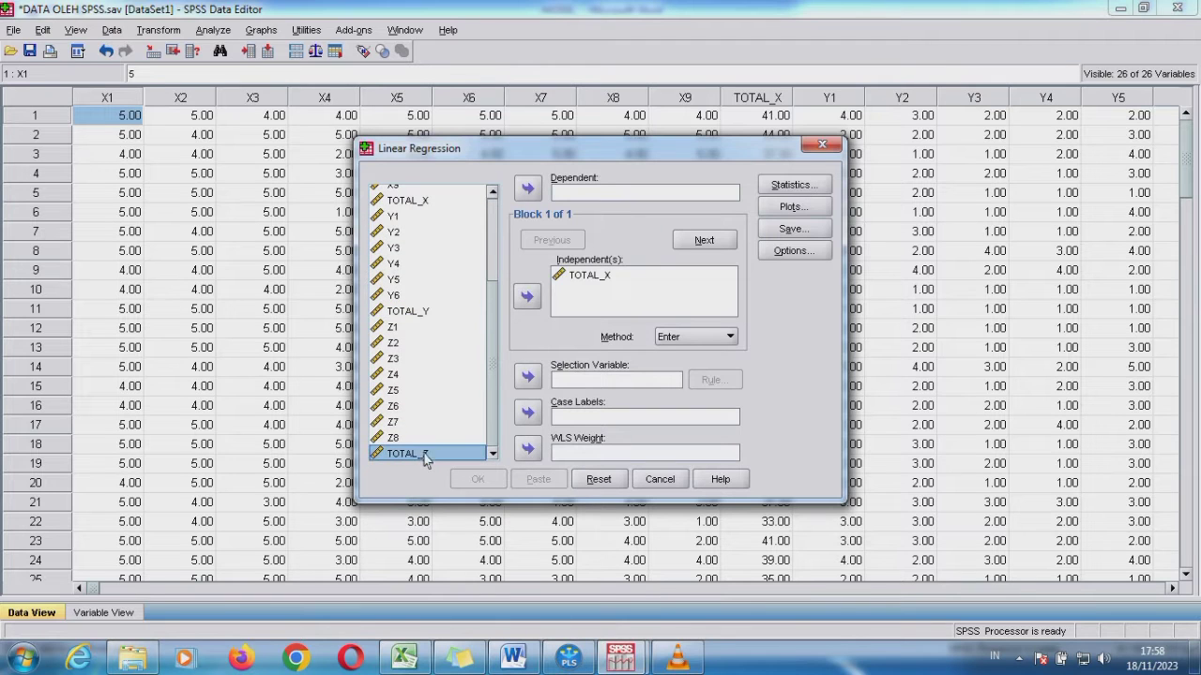
{"action": "left_click", "coordinate": [528, 190]}
{"action": "left_click", "coordinate": [494, 480]}
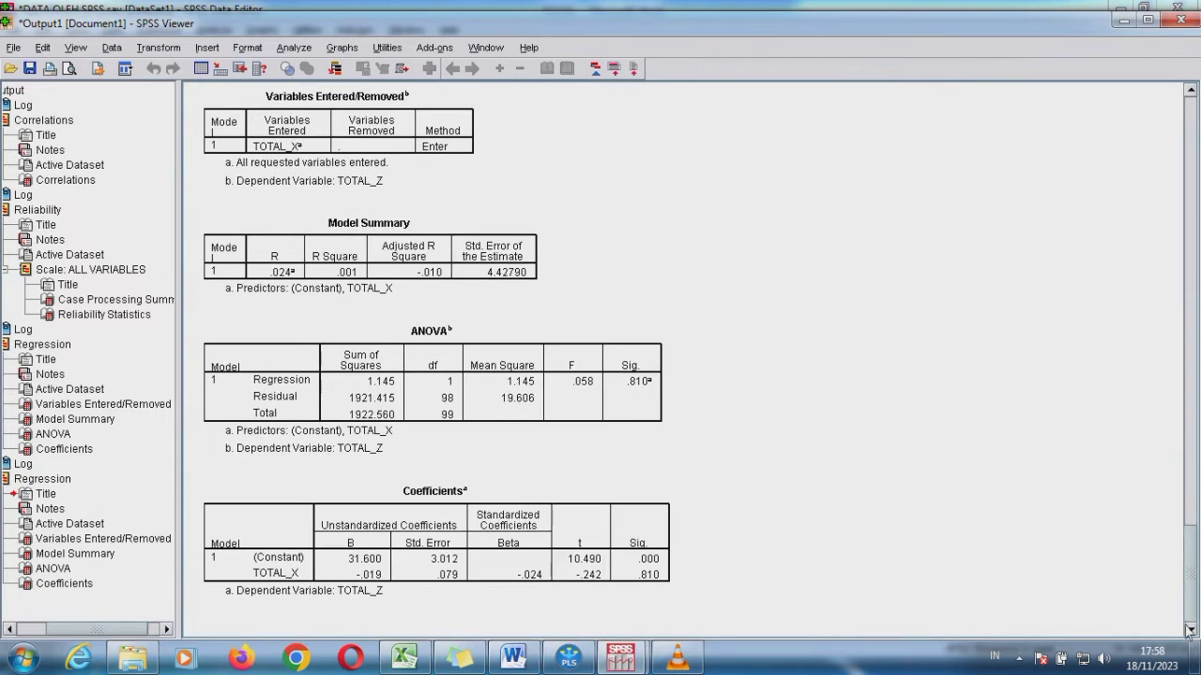
Select the Coefficients table of the TOTAL_Z regression, and bold the second and third hypotheses in the MODEL document in Word
{"action": "left_click", "coordinate": [600, 553]}
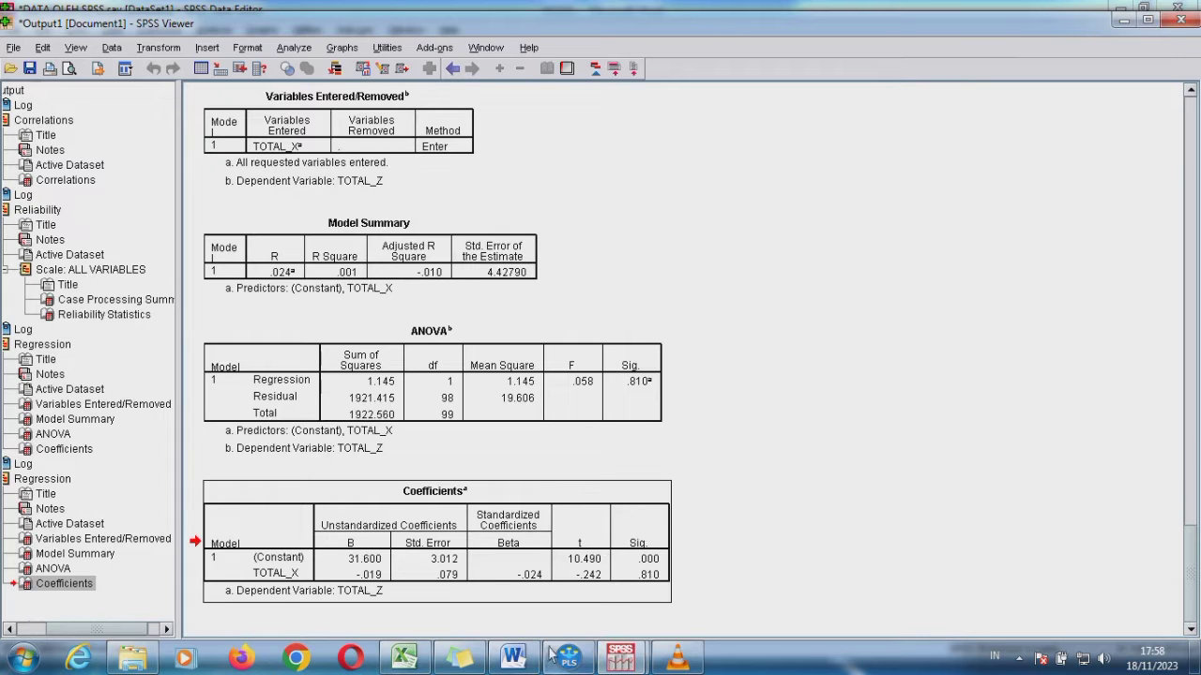
{"action": "left_click", "coordinate": [513, 656]}
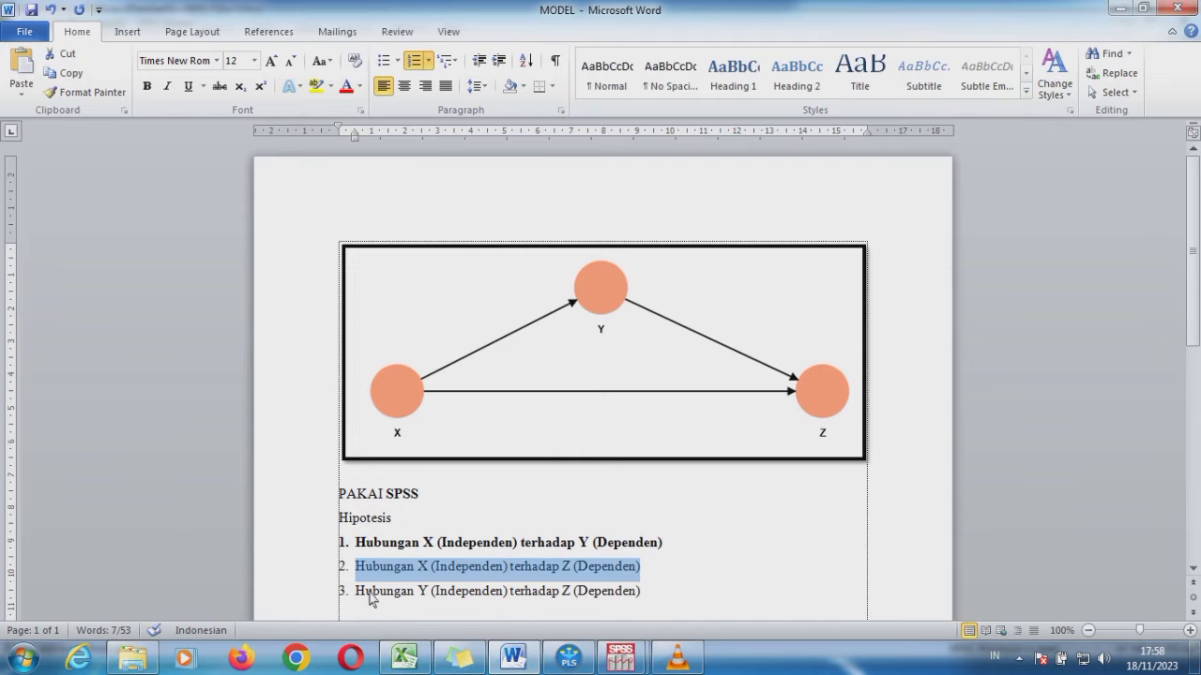
{"action": "left_click_drag", "start_coordinate": [358, 598], "coordinate": [643, 593]}
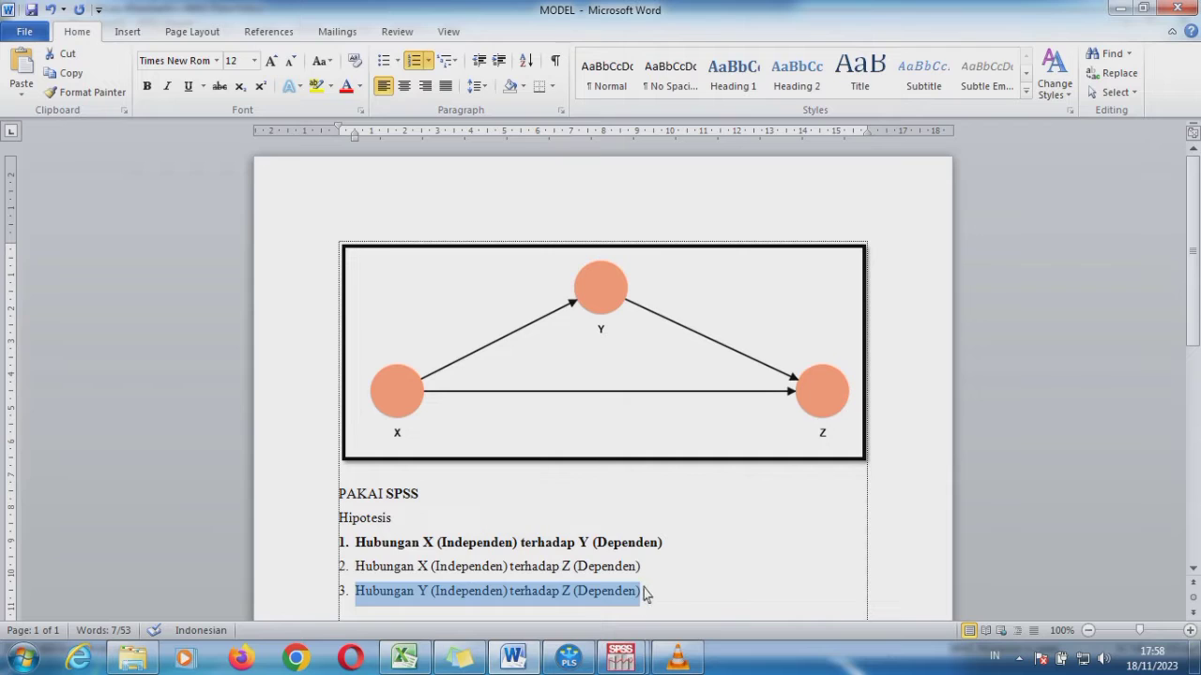
{"action": "key", "text": "ctrl+b"}
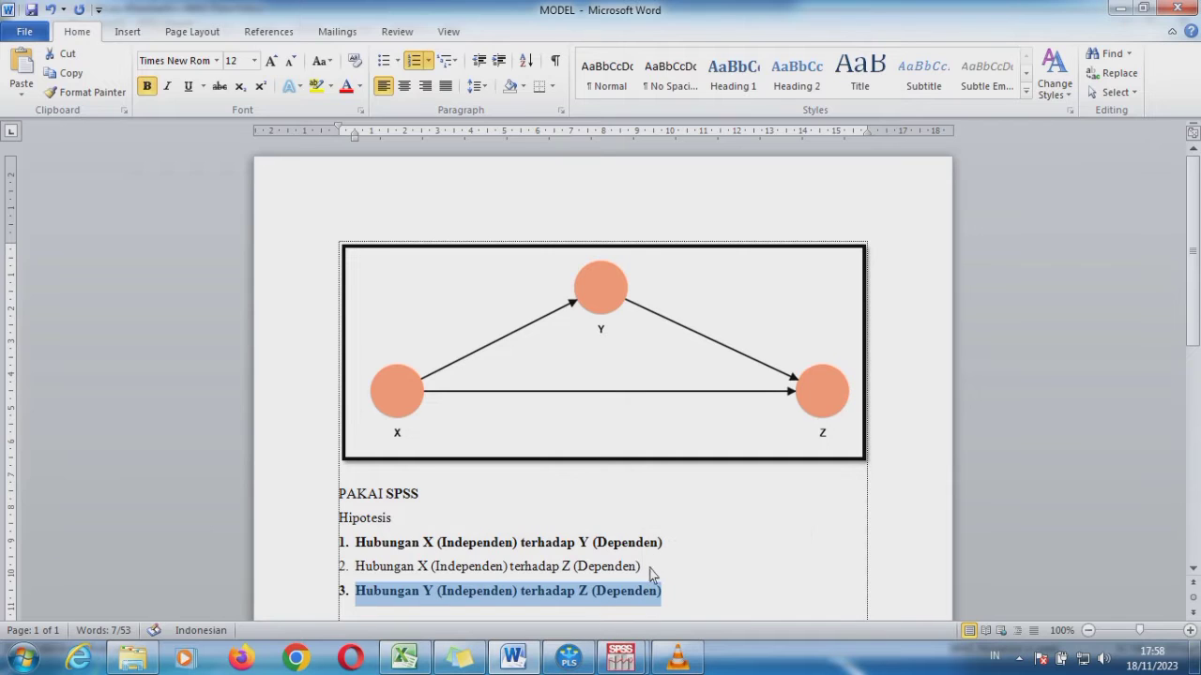
{"action": "left_click_drag", "start_coordinate": [647, 567], "coordinate": [391, 572]}
{"action": "key", "text": "ctrl+b"}
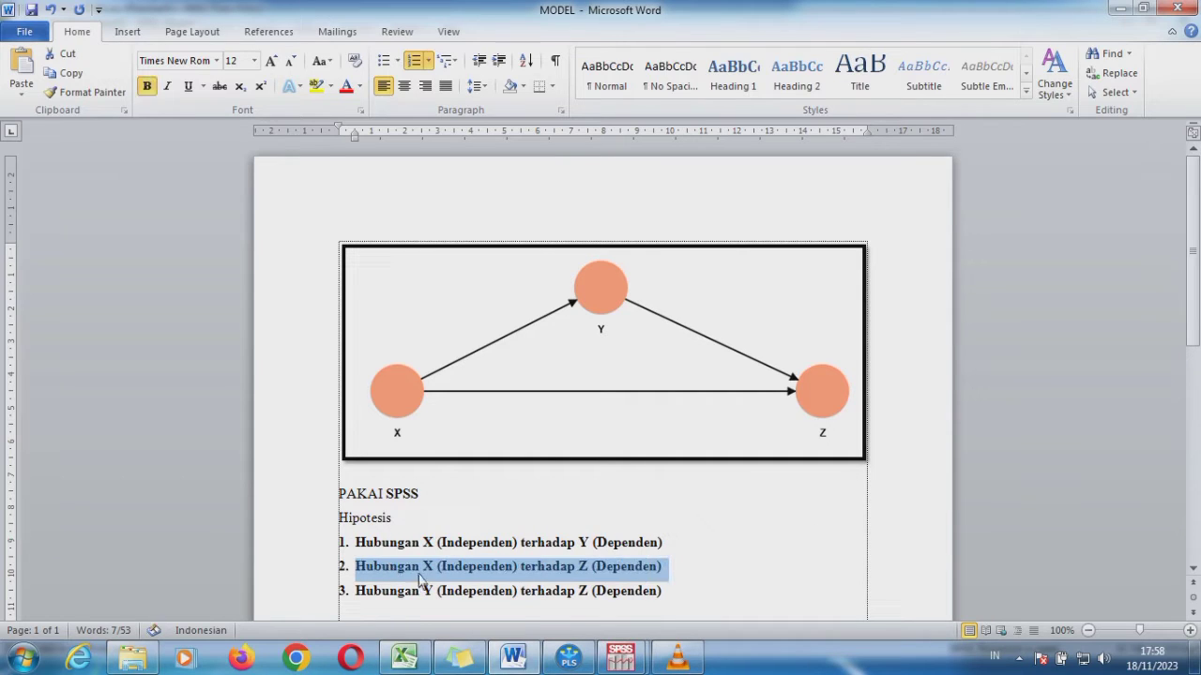
Switch back to the DATA OLEH SPSS.sav dataset in SPSS and open the Linear Regression dialog
{"action": "mouse_move", "coordinate": [619, 659]}
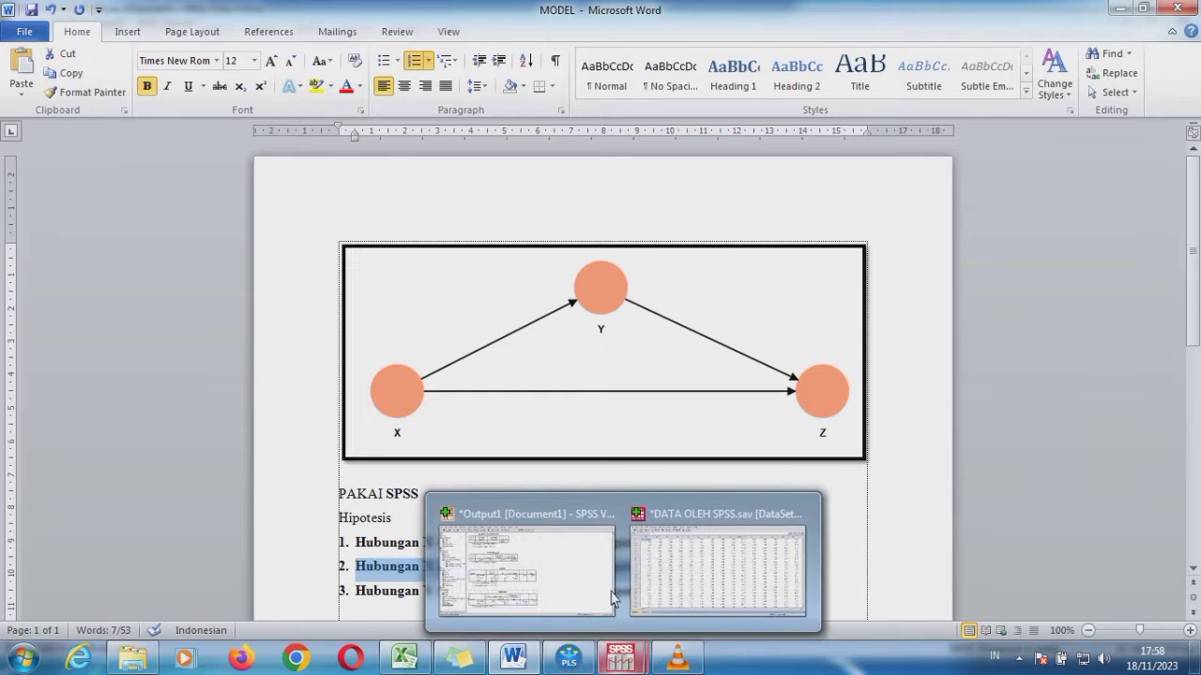
{"action": "left_click", "coordinate": [677, 579]}
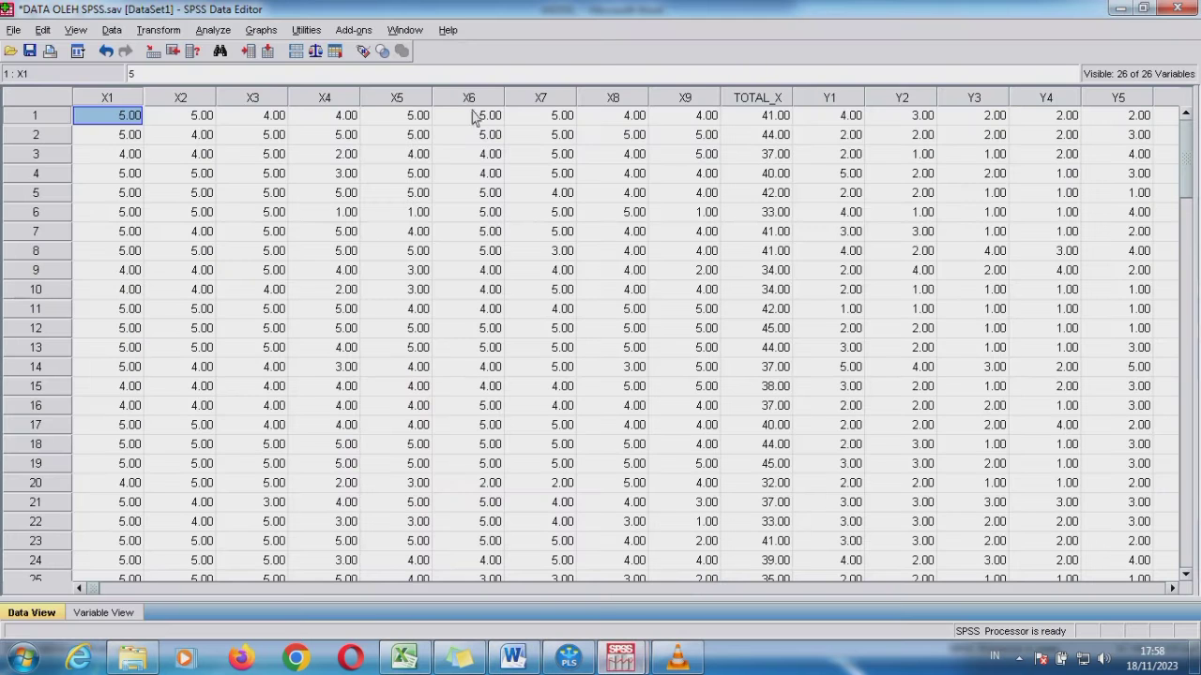
{"action": "left_click", "coordinate": [218, 31]}
{"action": "mouse_move", "coordinate": [308, 209]}
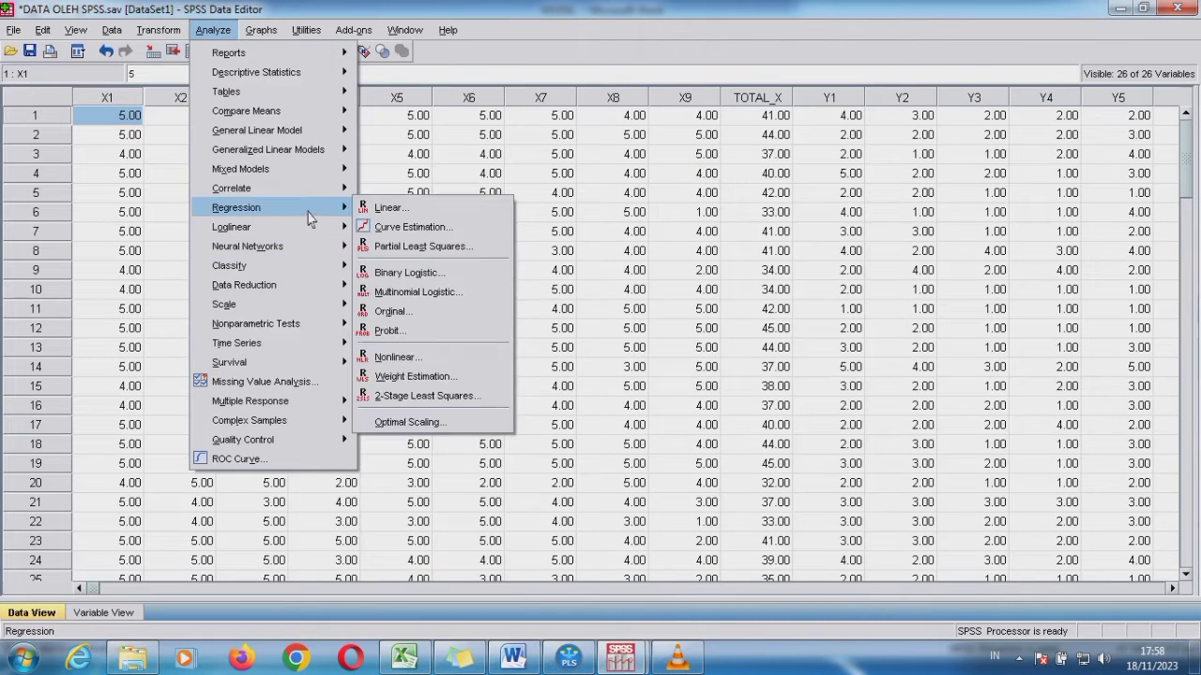
{"action": "left_click", "coordinate": [388, 209]}
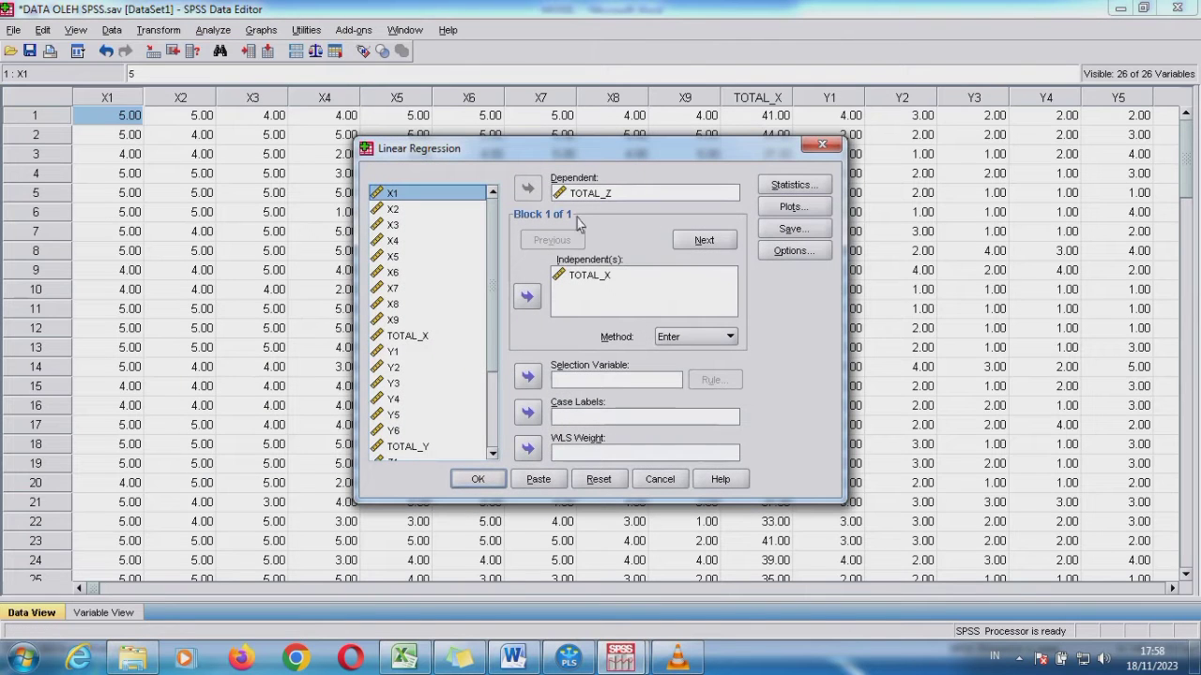
Replace TOTAL_X with TOTAL_Y as the independent variable, keep TOTAL_Z as dependent, and run the regression
{"action": "left_click", "coordinate": [572, 277]}
{"action": "left_click", "coordinate": [527, 296]}
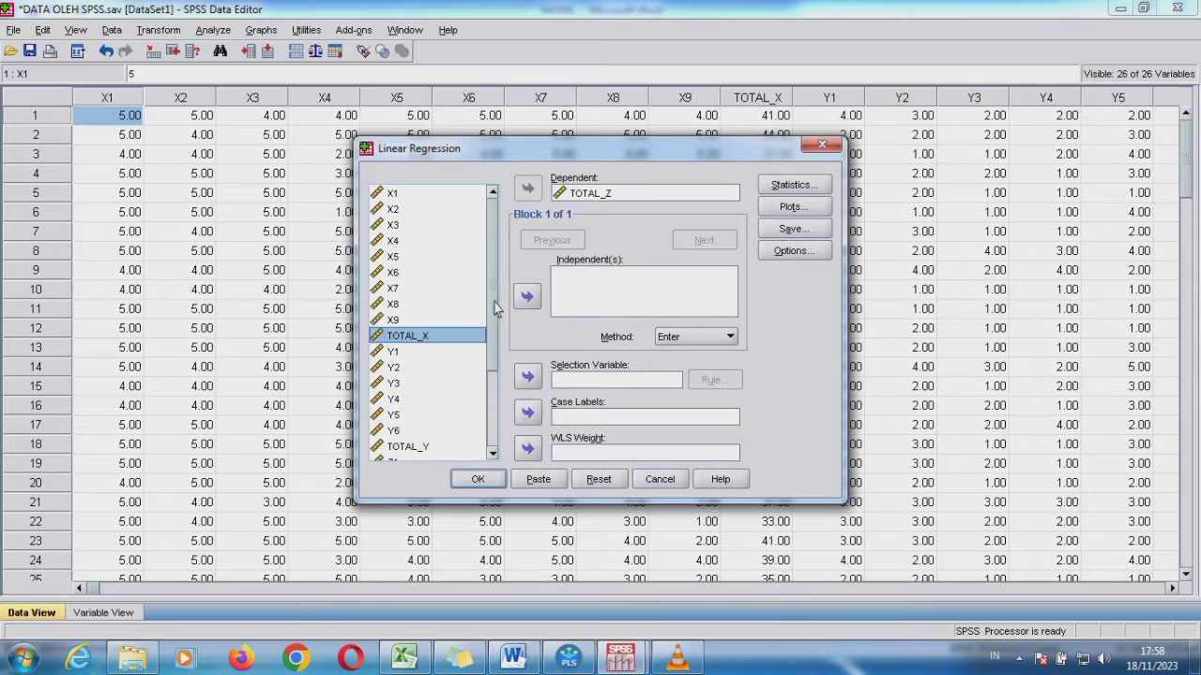
{"action": "left_click_drag", "start_coordinate": [496, 310], "coordinate": [496, 347]}
{"action": "left_click", "coordinate": [420, 386]}
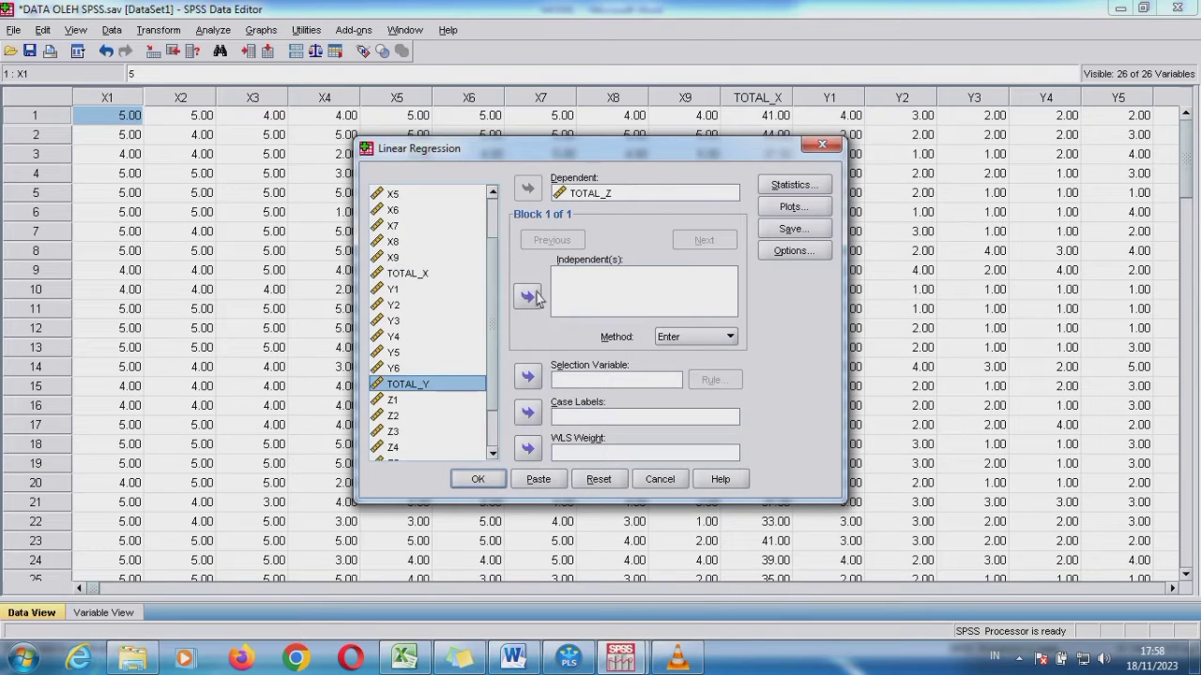
{"action": "left_click", "coordinate": [527, 296]}
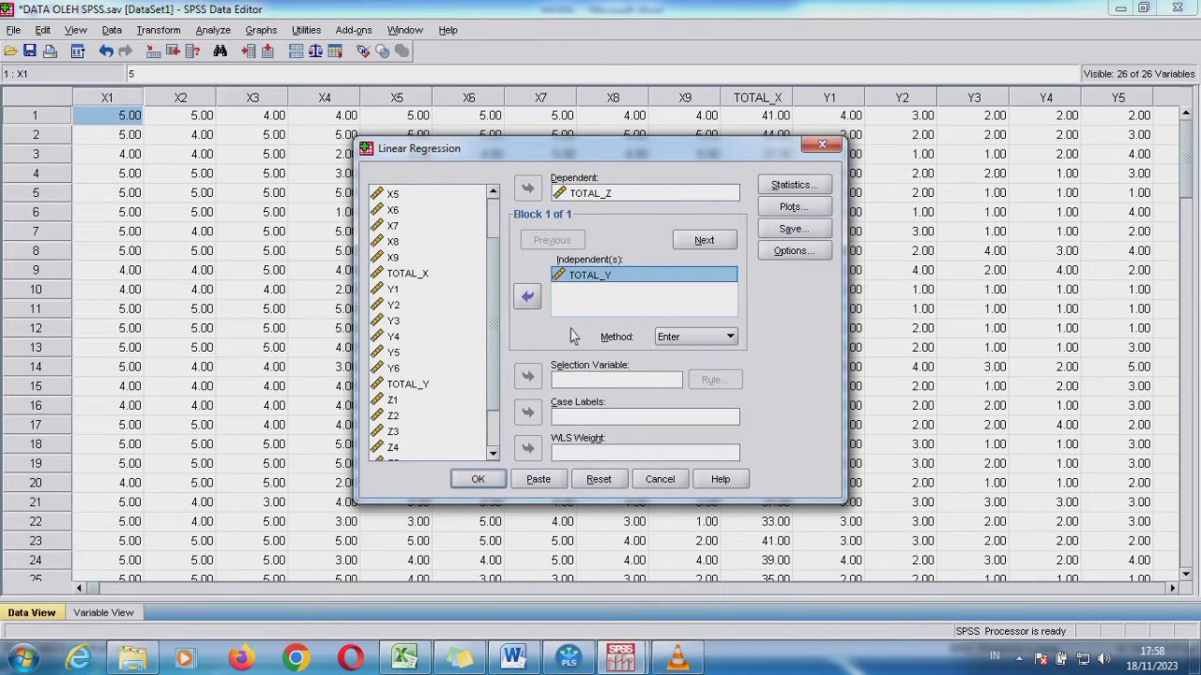
{"action": "left_click", "coordinate": [477, 479]}
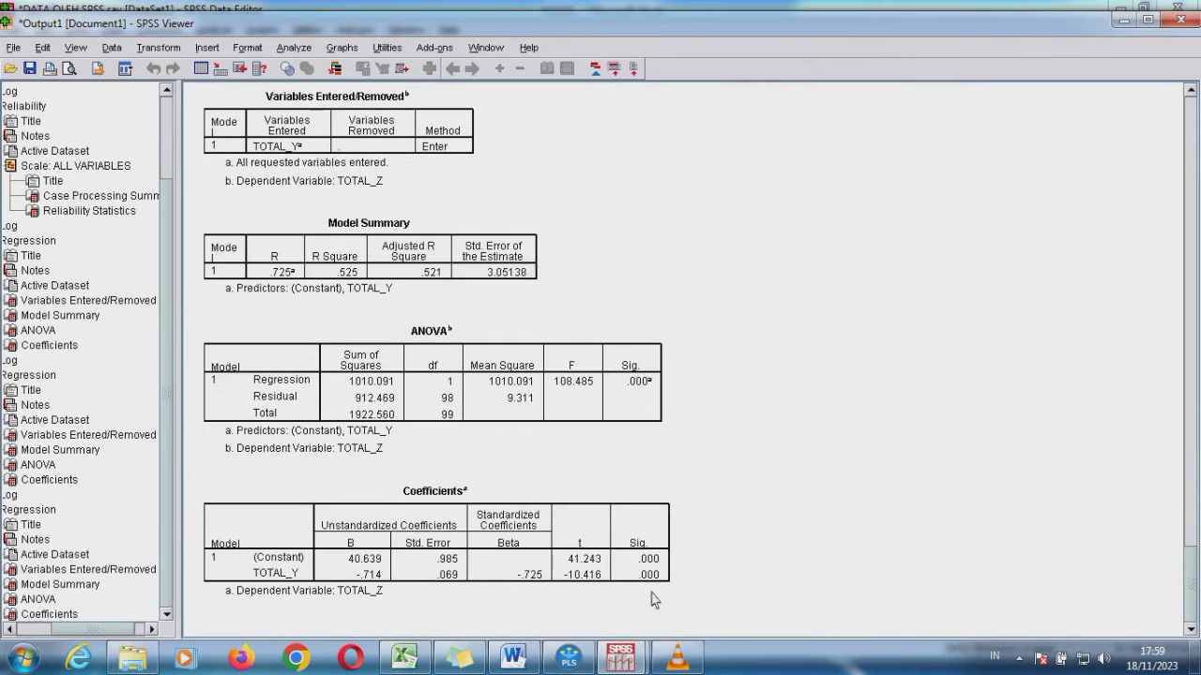
Examine the Coefficients table for TOTAL_Y on TOTAL_Z, and return to the X, Y, Z model diagram in the Word document
{"action": "left_click", "coordinate": [576, 550]}
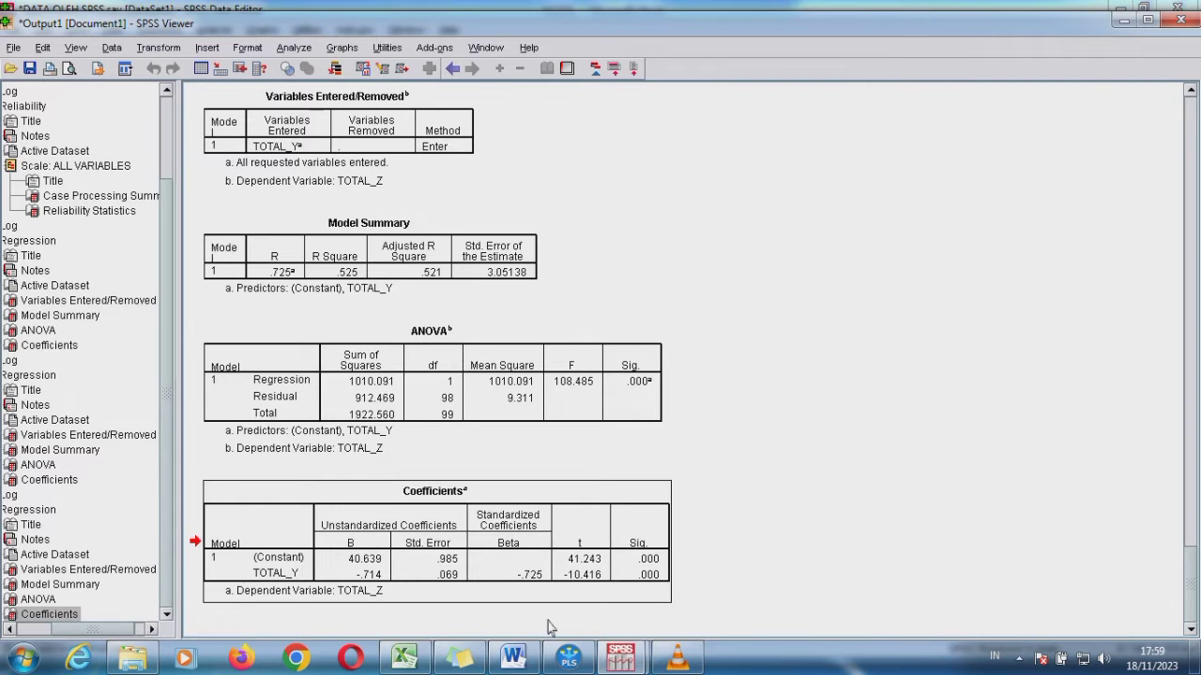
{"action": "left_click", "coordinate": [513, 656]}
{"action": "left_click", "coordinate": [615, 317]}
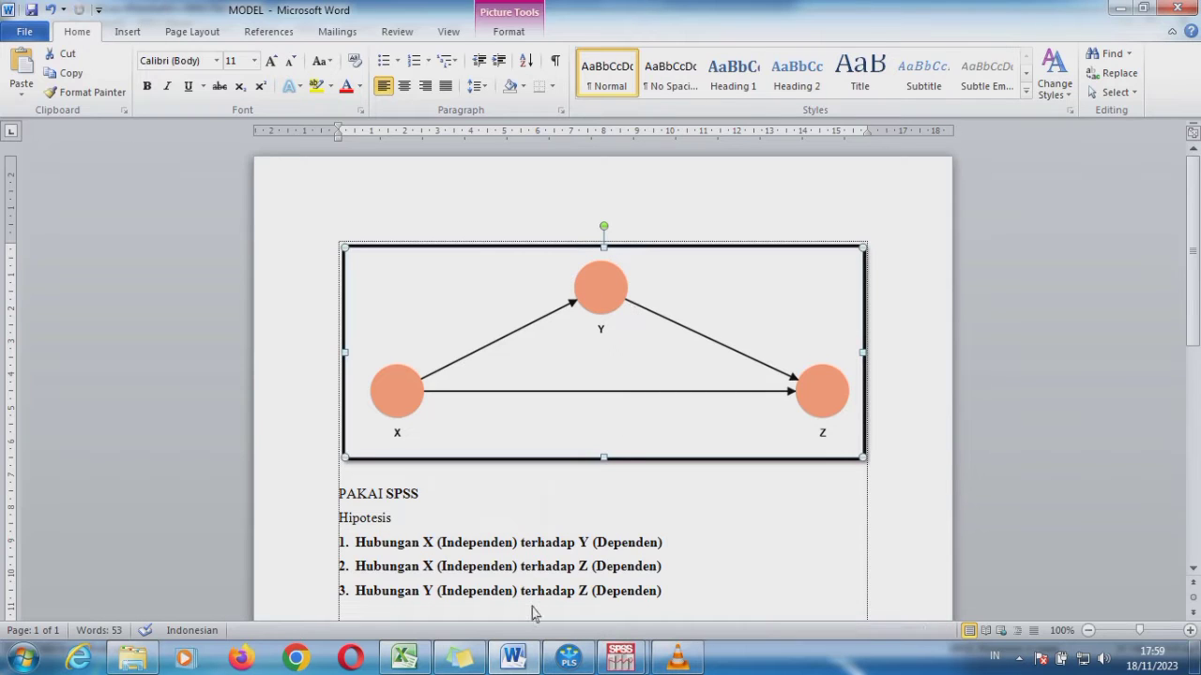
Add the unnumbered bold line "Kalau Y sebagai Variabel Moderasi Gamana?" beneath the third hypothesis
{"action": "left_click", "coordinate": [682, 601]}
{"action": "key", "text": "Return"}
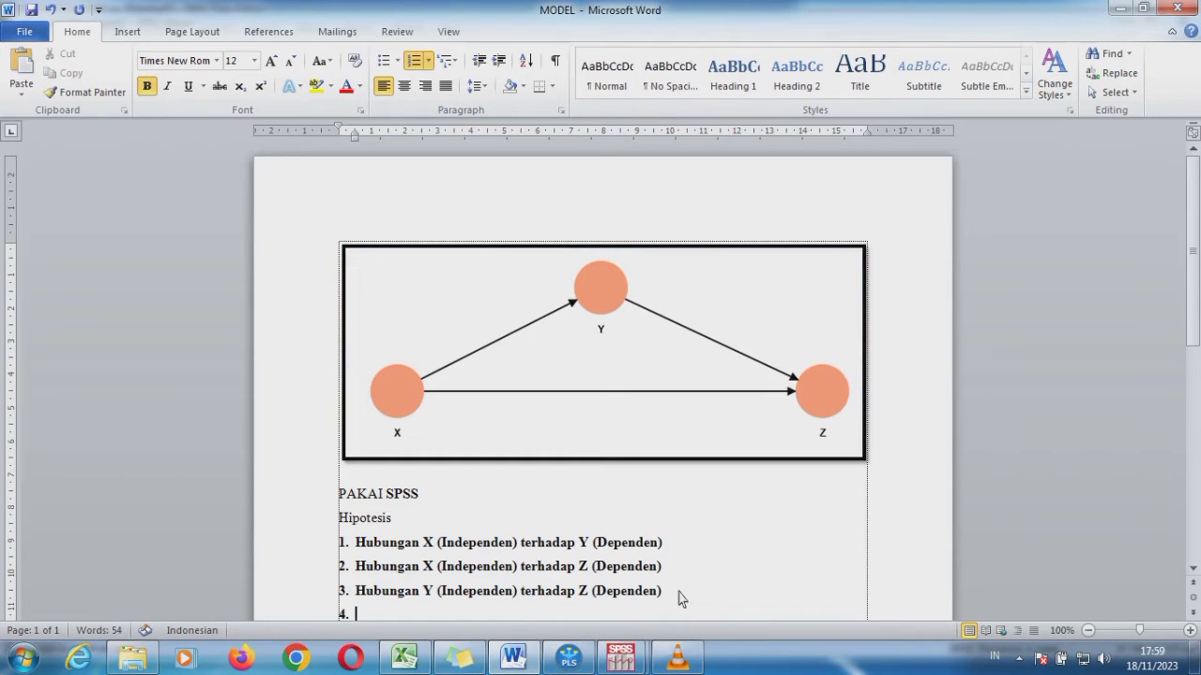
{"action": "key", "text": "BackSpace"}
{"action": "type", "text": "Ka"}
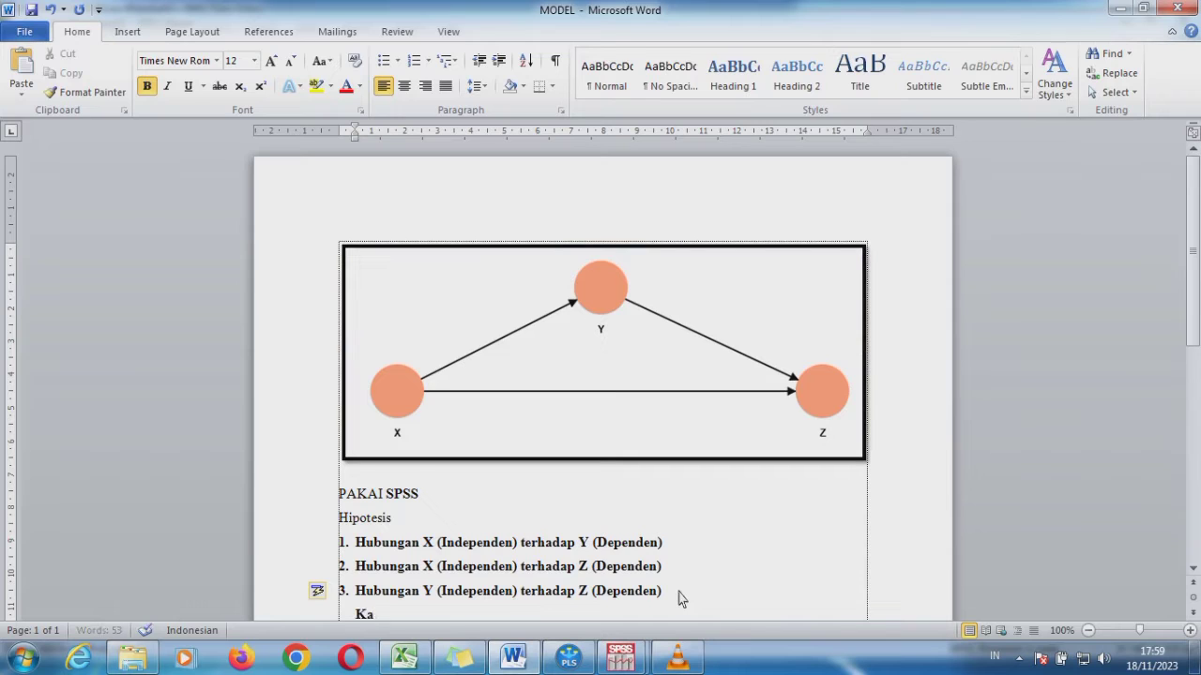
{"action": "type", "text": "lau Y sebagai Var"}
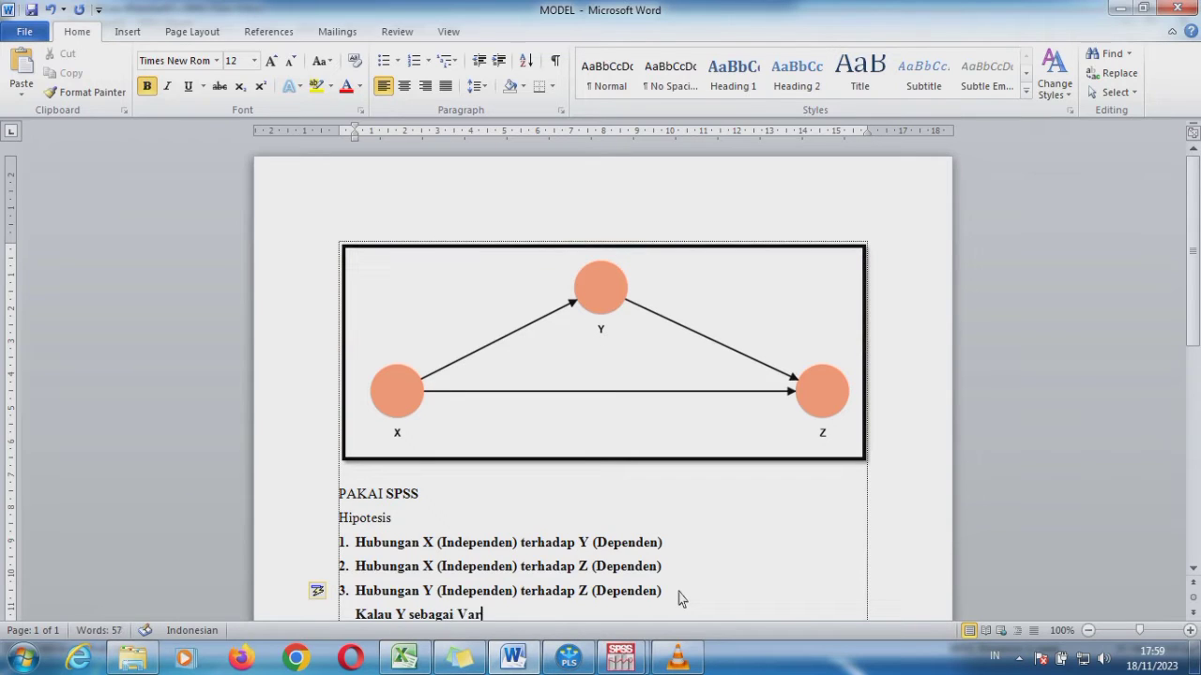
{"action": "type", "text": "iabel MOder"}
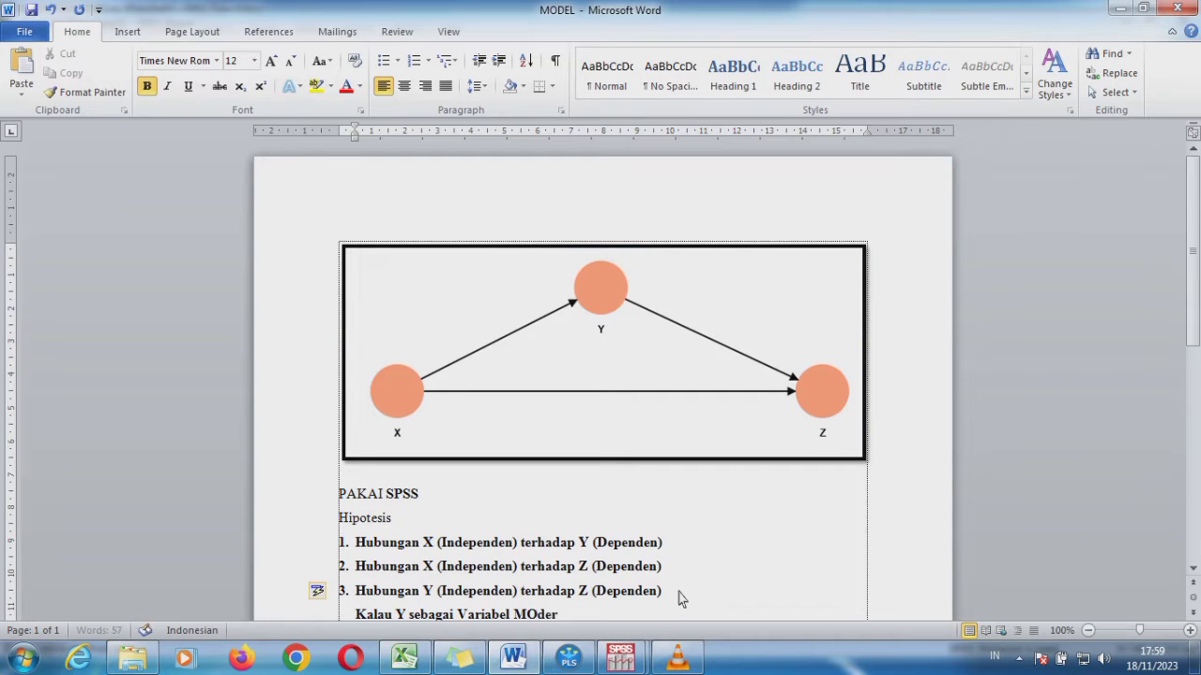
{"action": "type", "text": "asi Gaman"}
{"action": "key", "text": "BackSpace"}
{"action": "key", "text": "BackSpace"}
{"action": "key", "text": "BackSpace"}
{"action": "type", "text": "ana"}
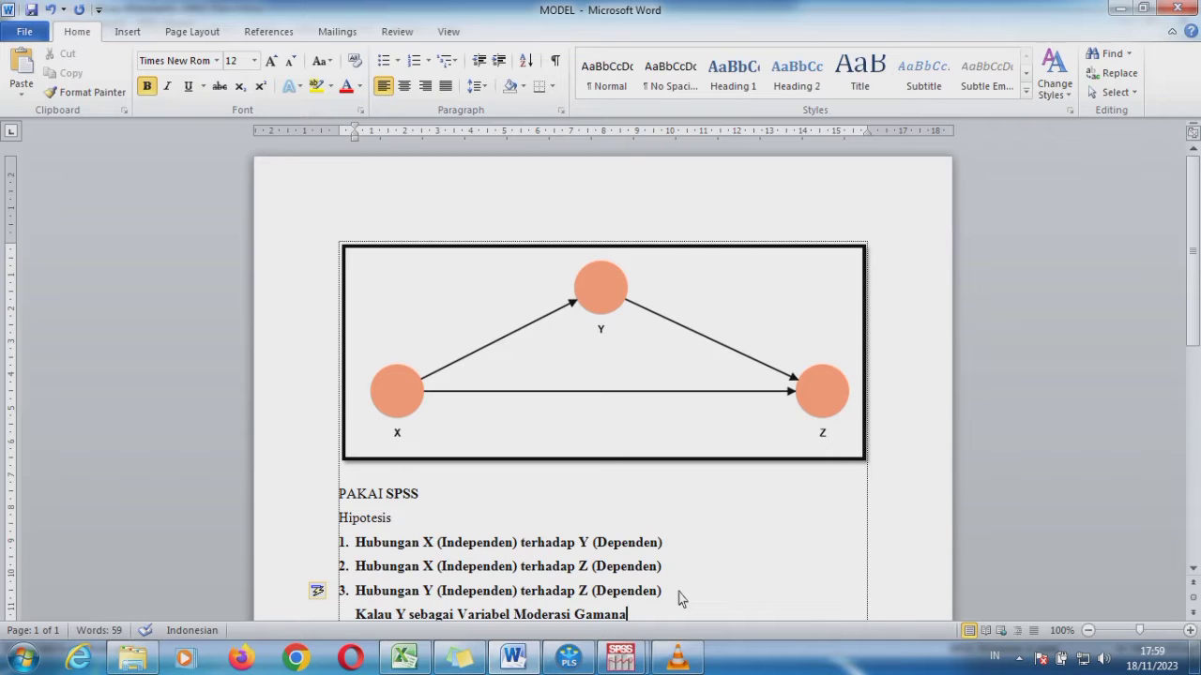
{"action": "type", "text": "?"}
Highlight the PAKAI SMARTPLS heading above the mediator hypotheses
{"action": "key", "text": "Down"}
{"action": "key", "text": "Down"}
{"action": "key", "text": "Down"}
{"action": "key", "text": "Down"}
{"action": "key", "text": "Down"}
{"action": "key", "text": "Down"}
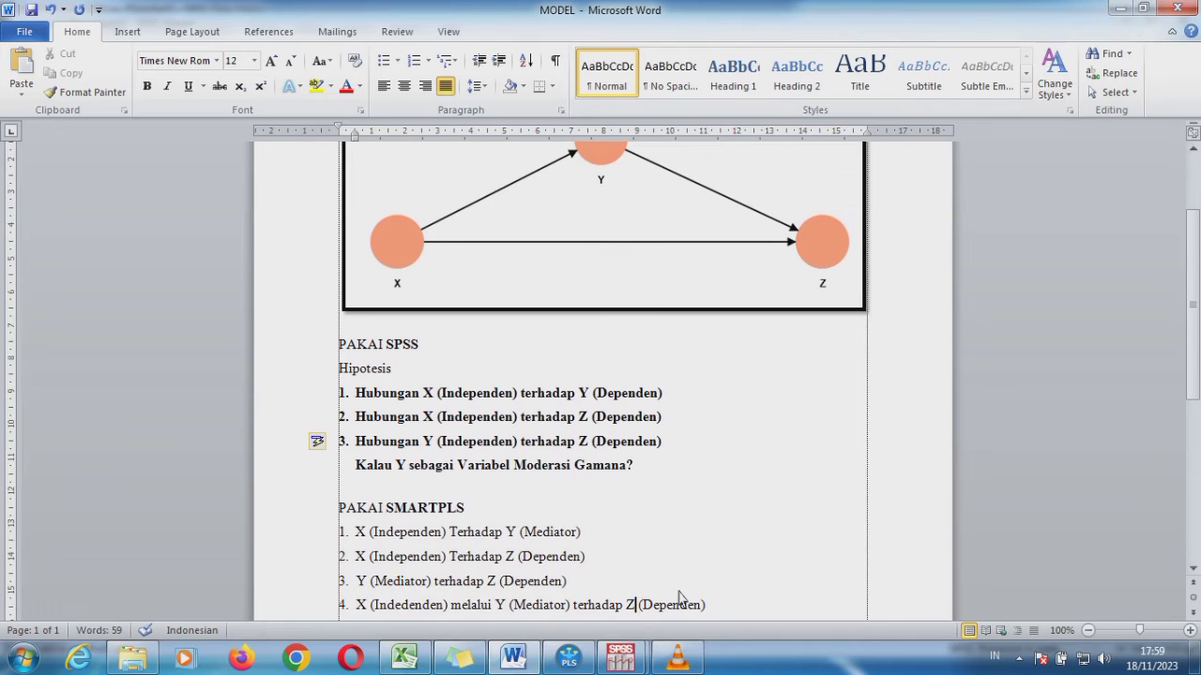
{"action": "left_click_drag", "start_coordinate": [477, 512], "coordinate": [326, 525]}
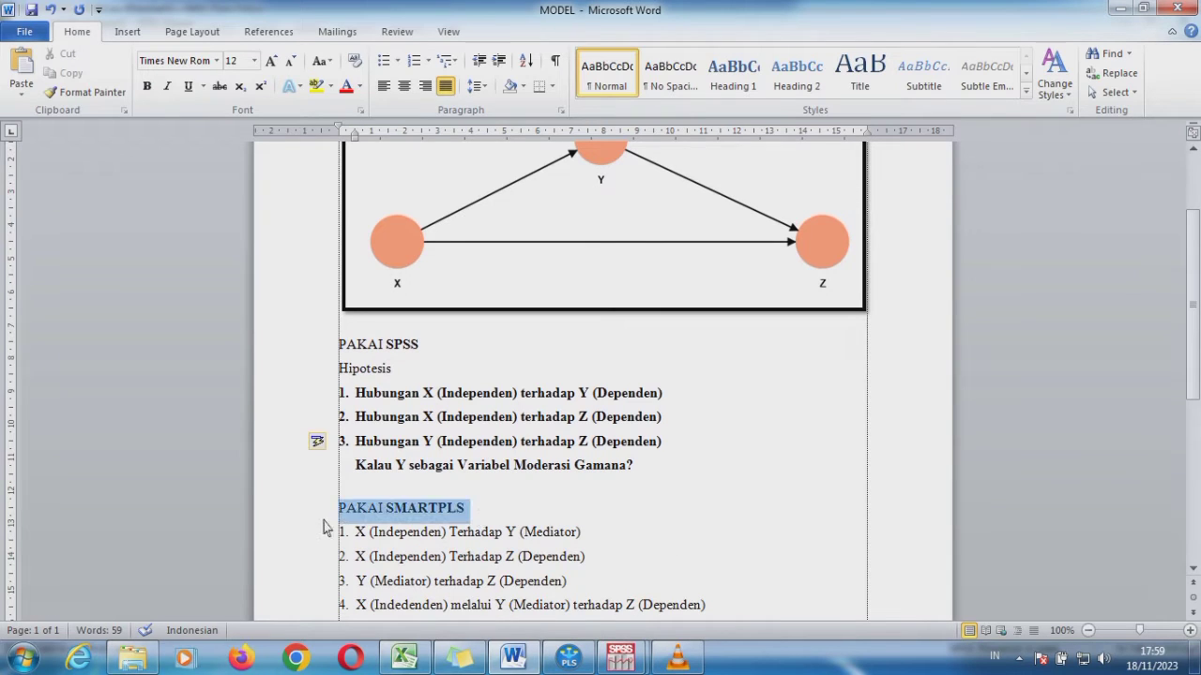
Make the entire PAKAI SMARTPLS heading bold
{"action": "key", "text": "ctrl+b"}
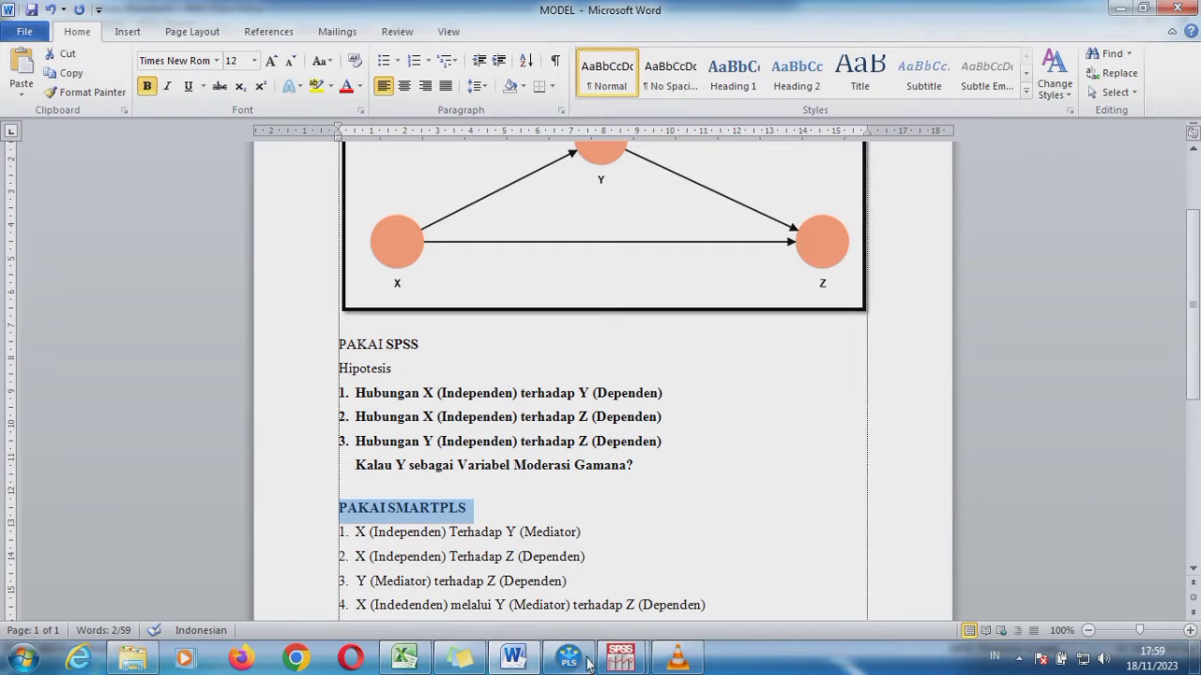
Switch to the SPSS Data Editor and review the Statistics, Plots and Save options of Linear Regression, closing everything without changes
{"action": "left_click", "coordinate": [620, 659]}
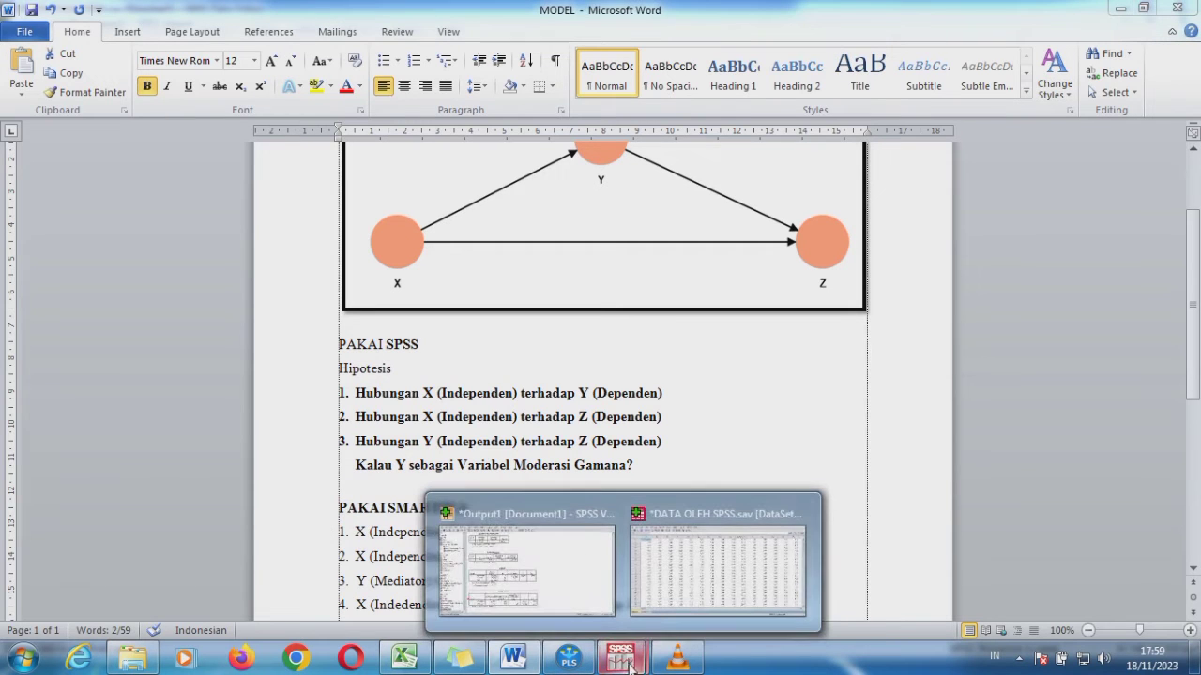
{"action": "left_click", "coordinate": [665, 572]}
{"action": "left_click", "coordinate": [213, 30]}
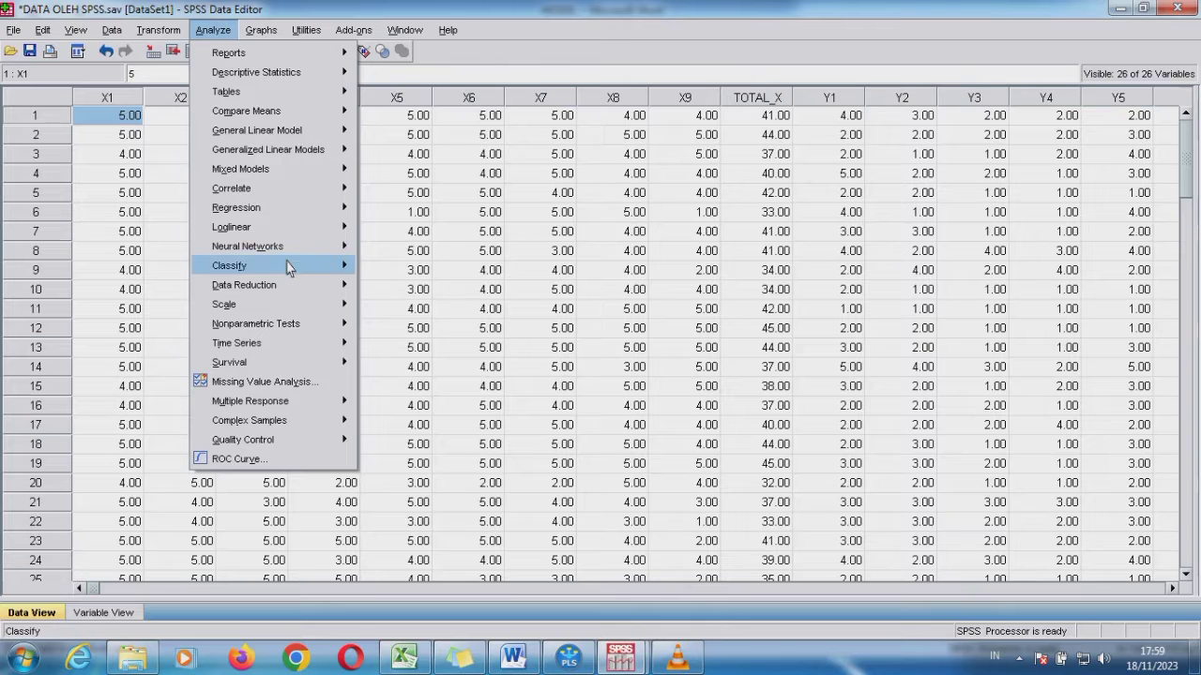
{"action": "mouse_move", "coordinate": [326, 210]}
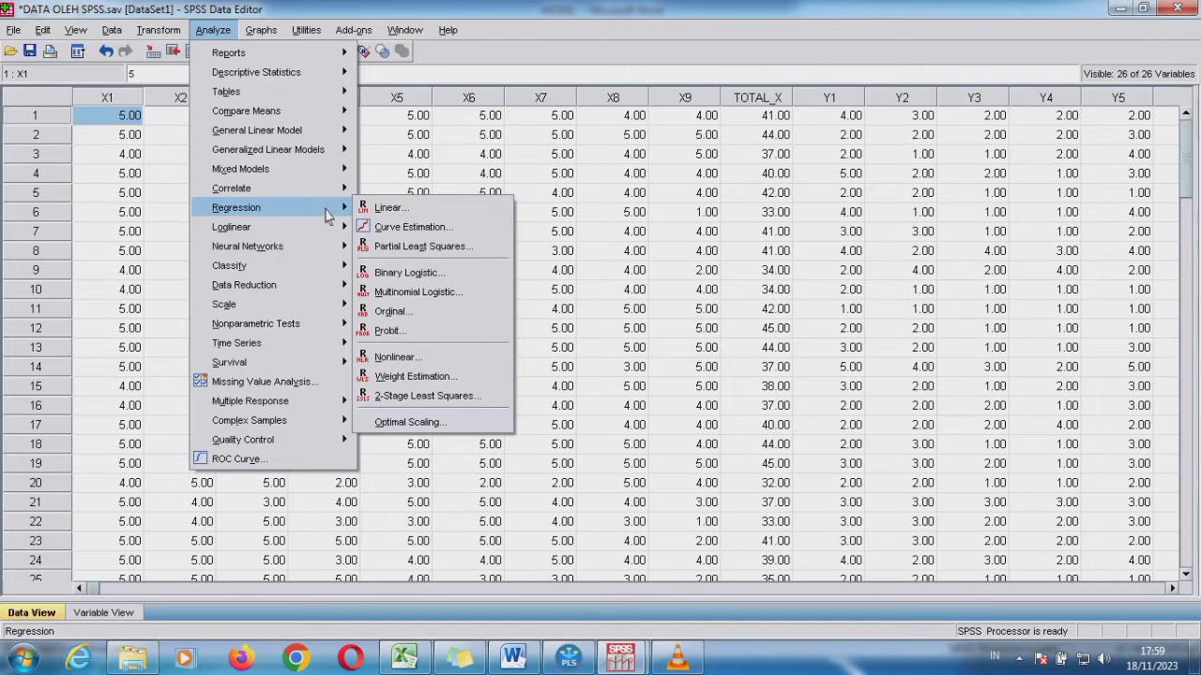
{"action": "left_click", "coordinate": [397, 210]}
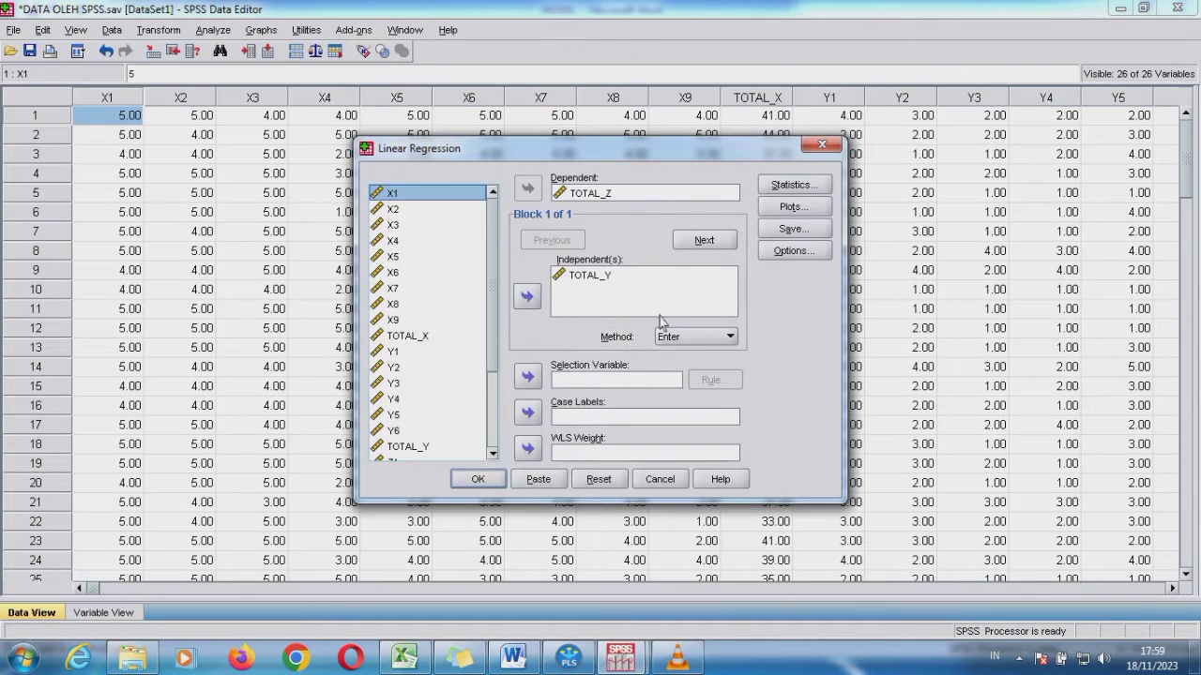
{"action": "left_click", "coordinate": [775, 188]}
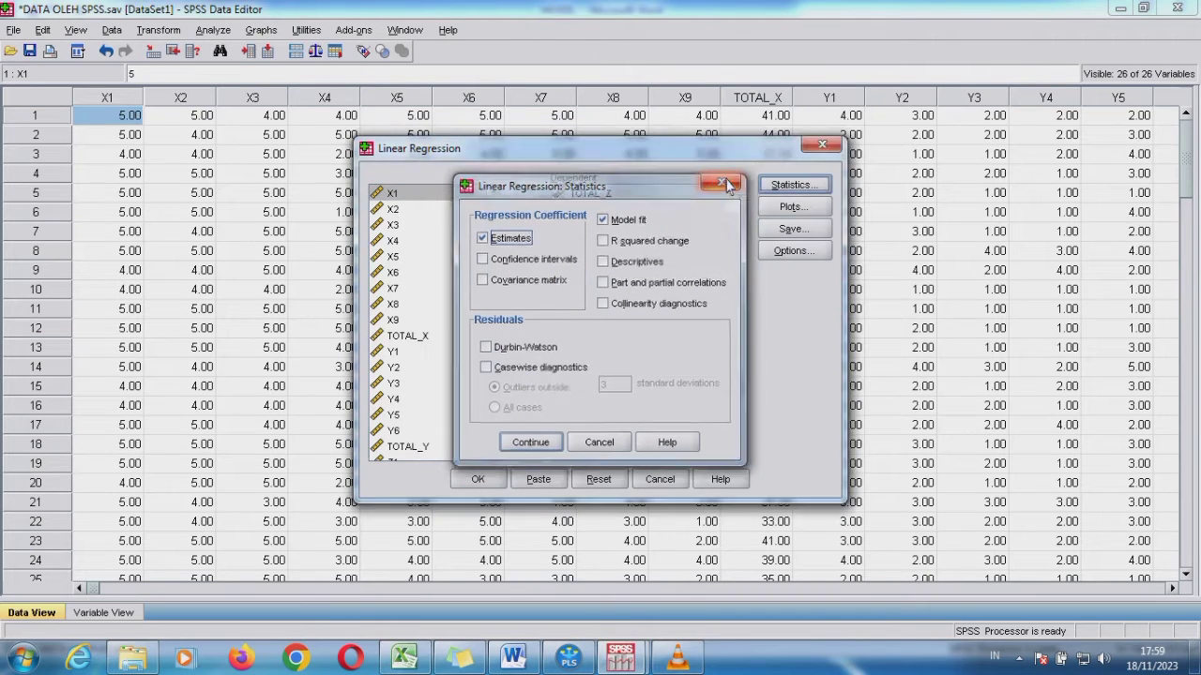
{"action": "left_click", "coordinate": [727, 185]}
{"action": "left_click", "coordinate": [791, 206]}
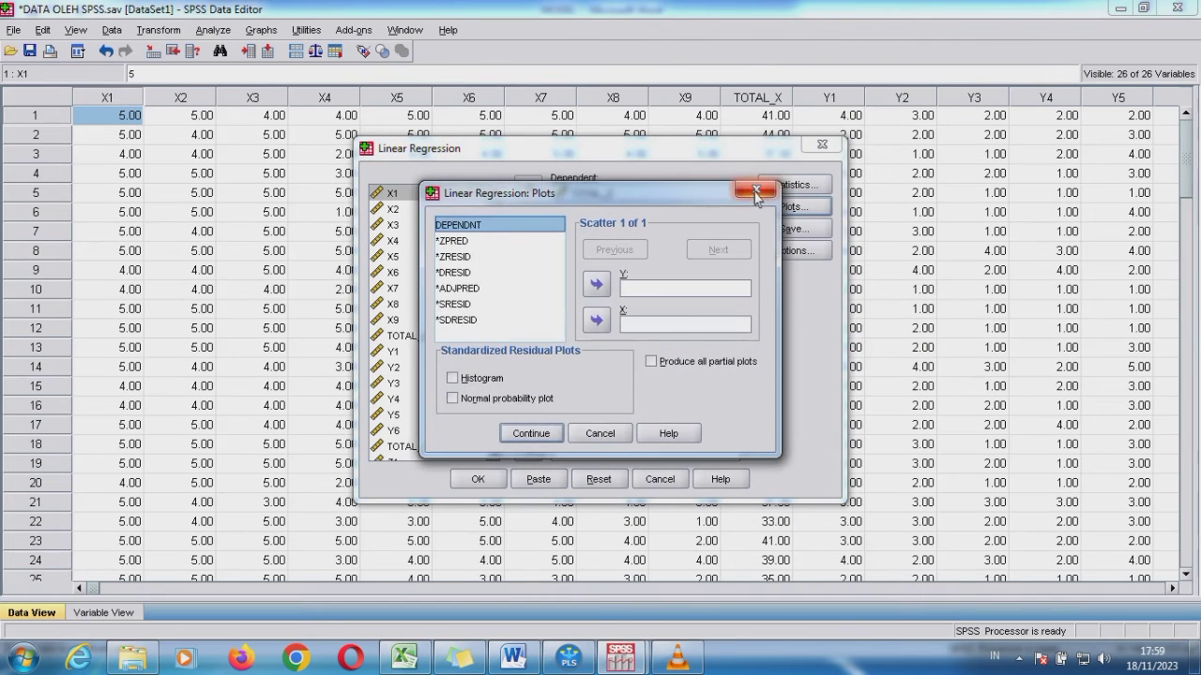
{"action": "left_click", "coordinate": [756, 190]}
{"action": "left_click", "coordinate": [791, 230]}
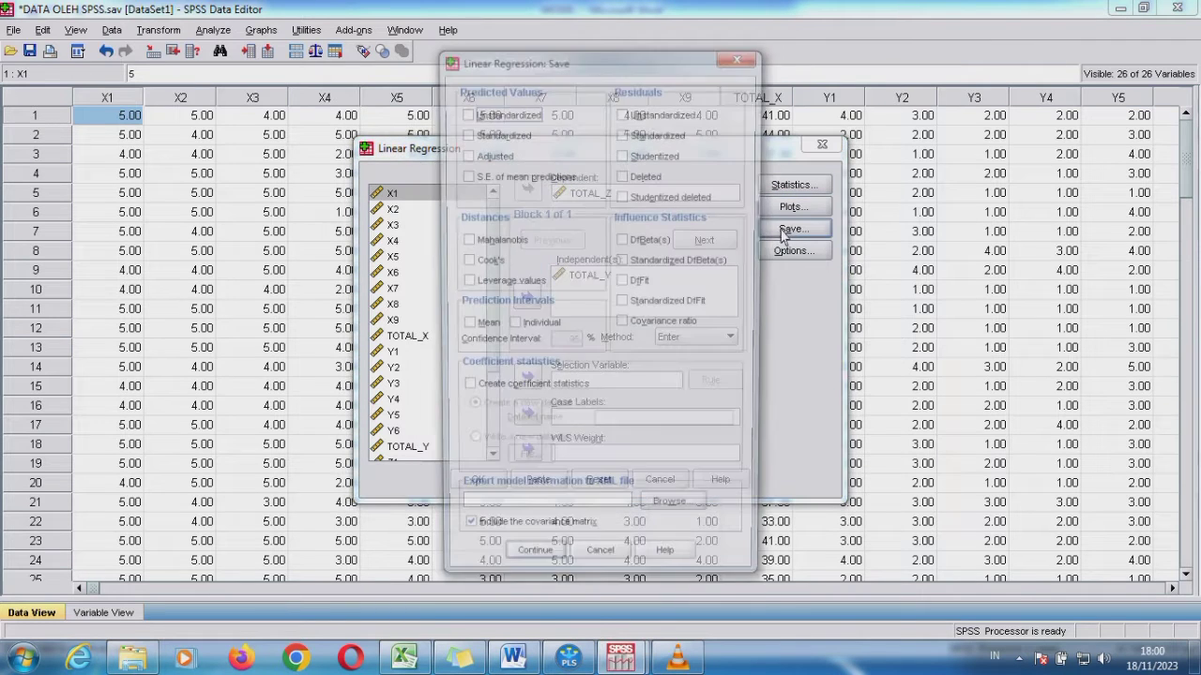
{"action": "left_click", "coordinate": [740, 58]}
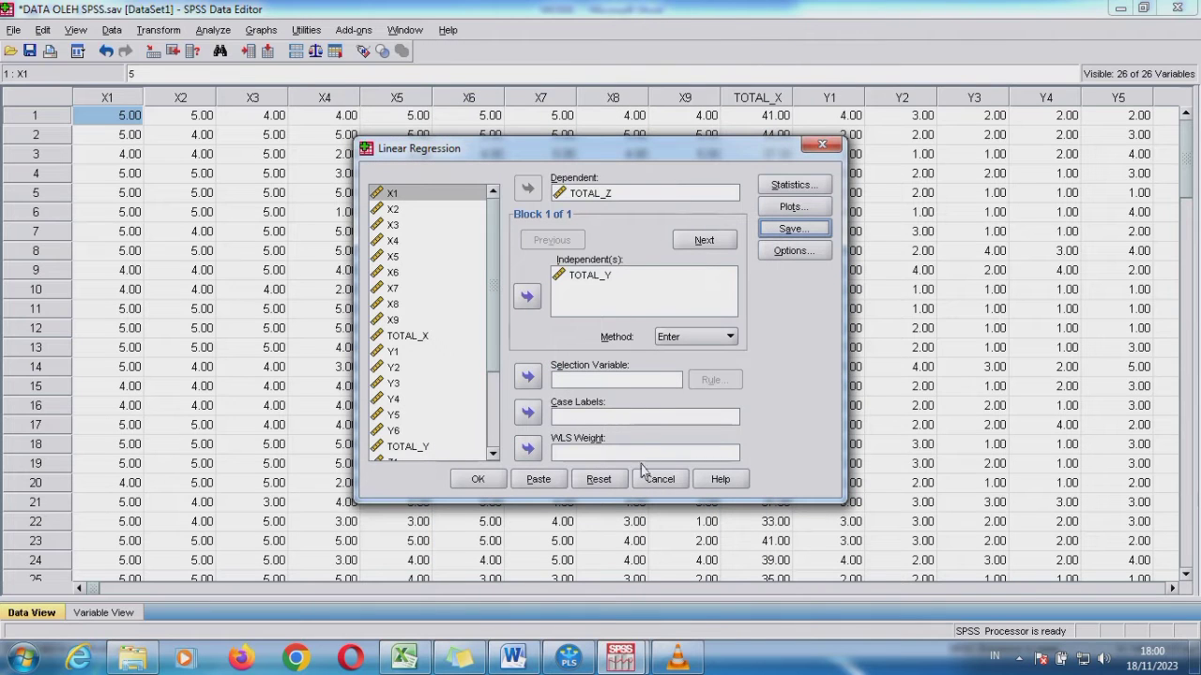
{"action": "left_click", "coordinate": [822, 144]}
Switch to SmartPLS, view the XYZ model in project BBB, and return to the workspace
{"action": "left_click", "coordinate": [586, 664]}
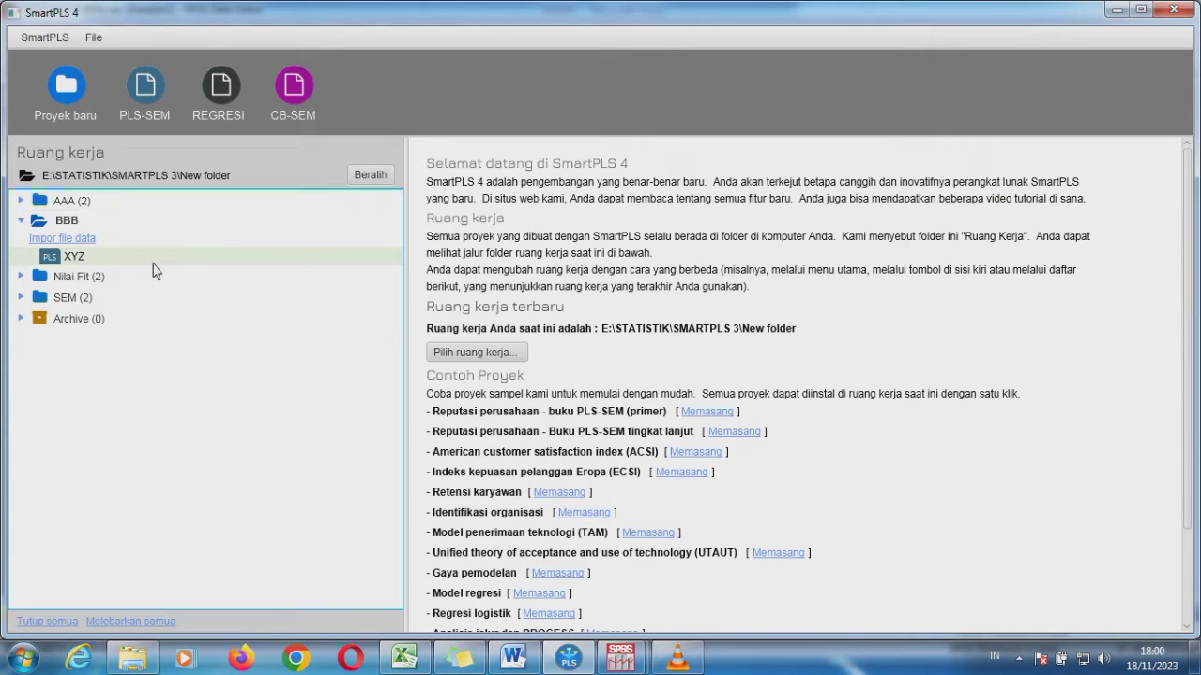
{"action": "double_click", "coordinate": [73, 257]}
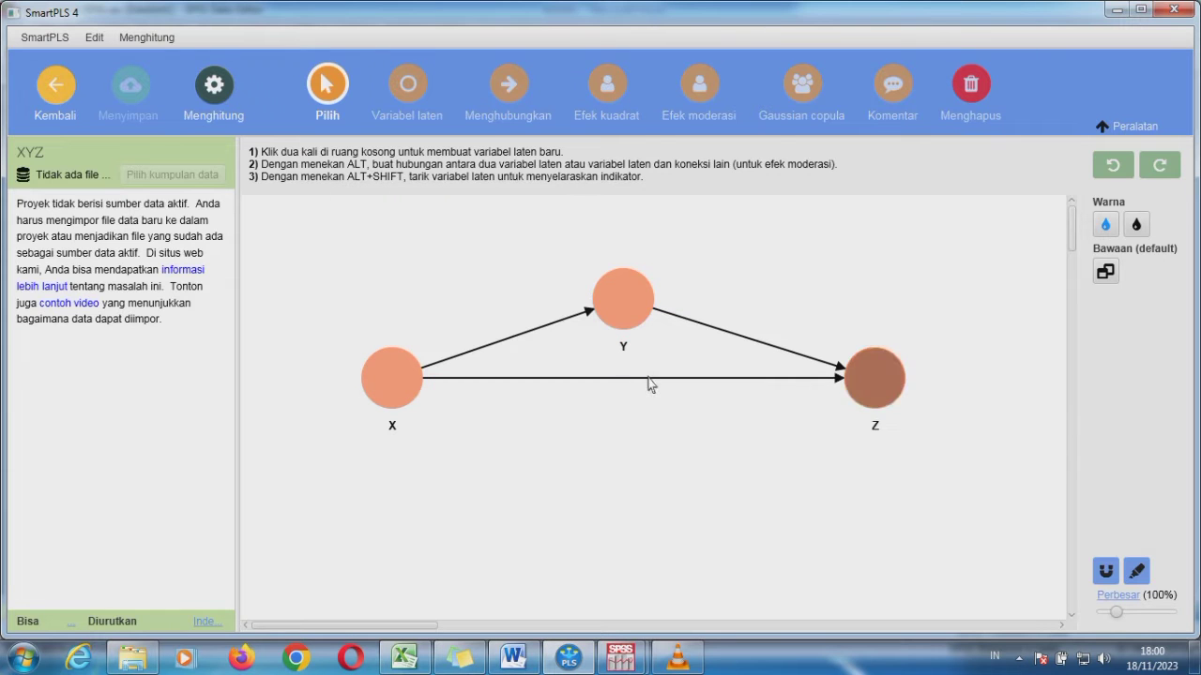
{"action": "left_click", "coordinate": [62, 99]}
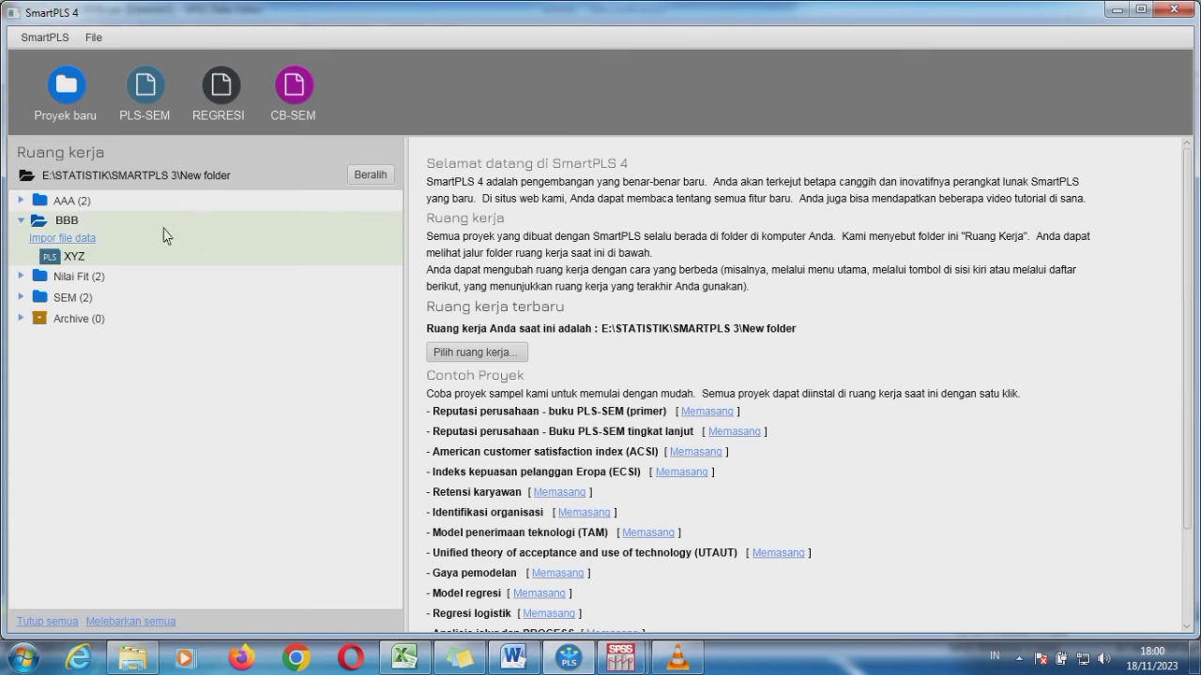
Import the DATA SMARTPLS file into project BBB with the default CSV settings
{"action": "left_click", "coordinate": [87, 240]}
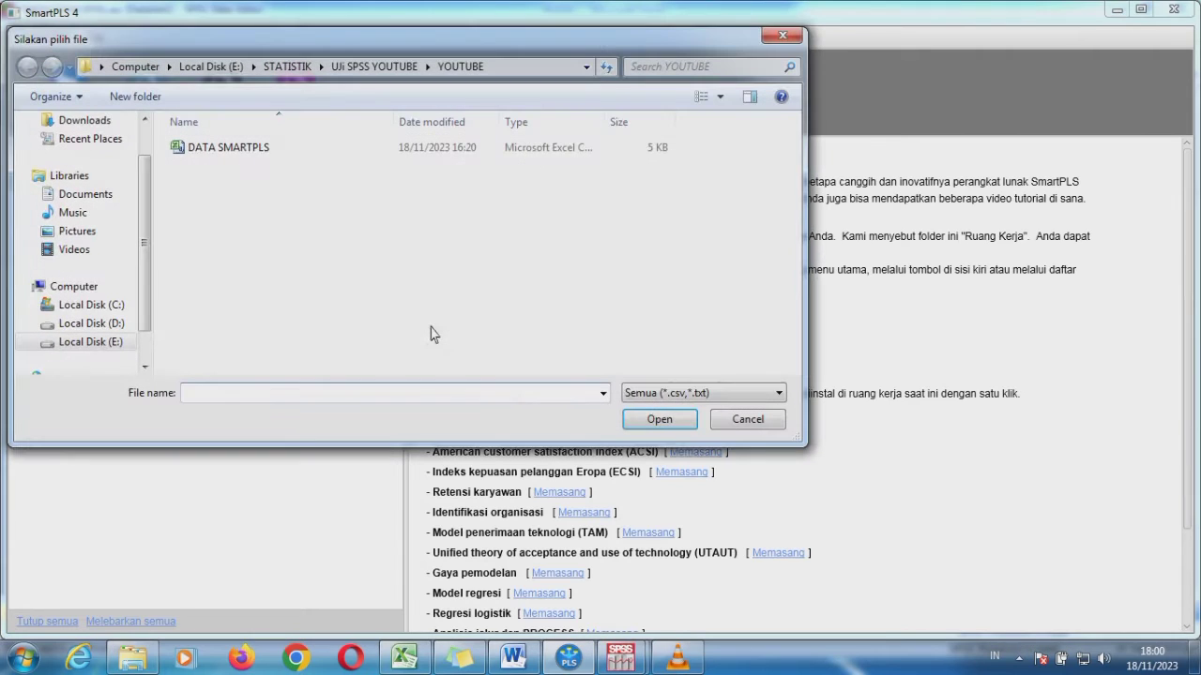
{"action": "left_click", "coordinate": [398, 659]}
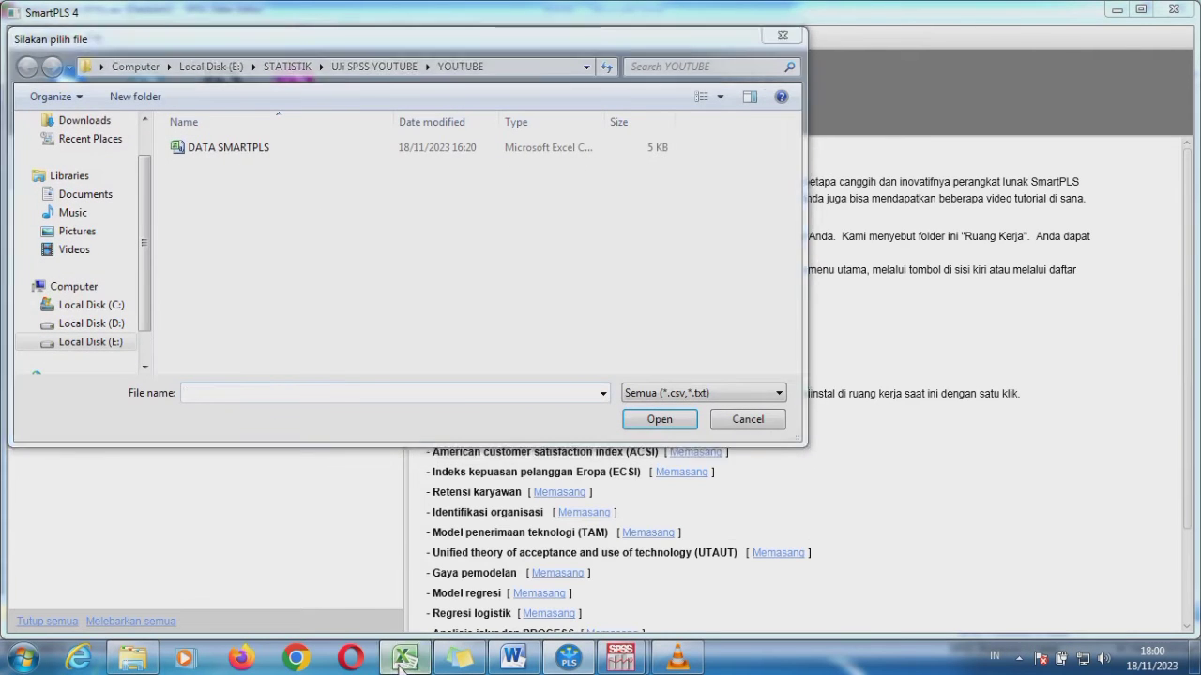
{"action": "left_click", "coordinate": [569, 658]}
{"action": "left_click", "coordinate": [253, 151]}
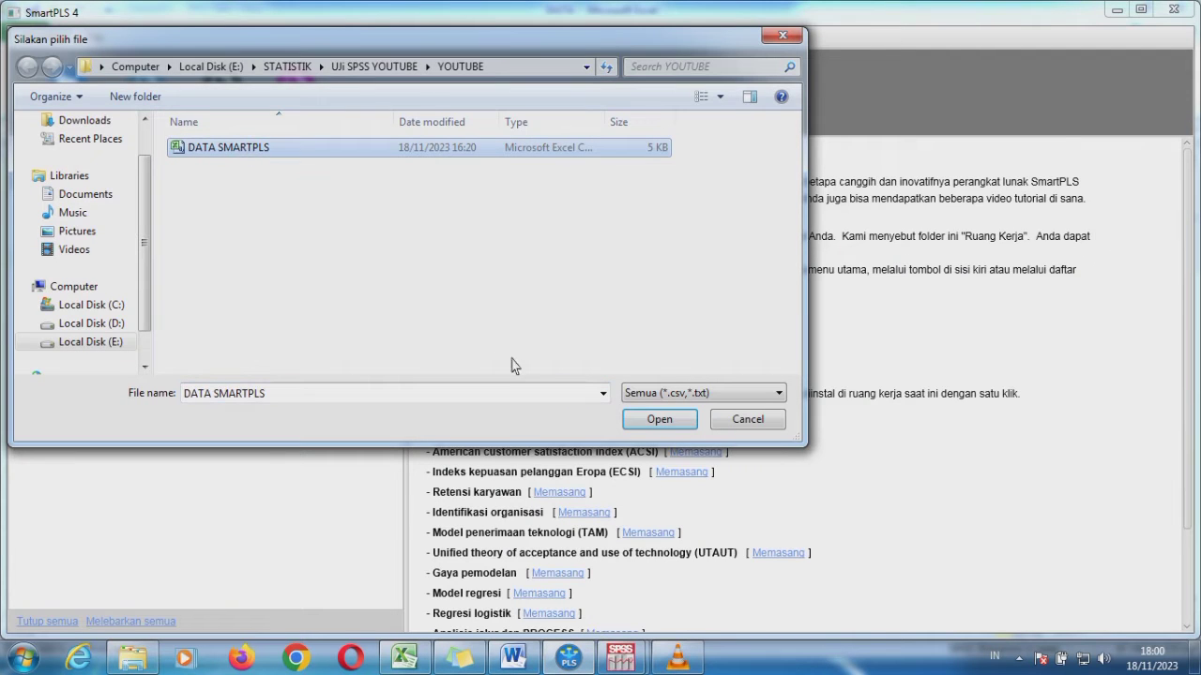
{"action": "left_click", "coordinate": [631, 424]}
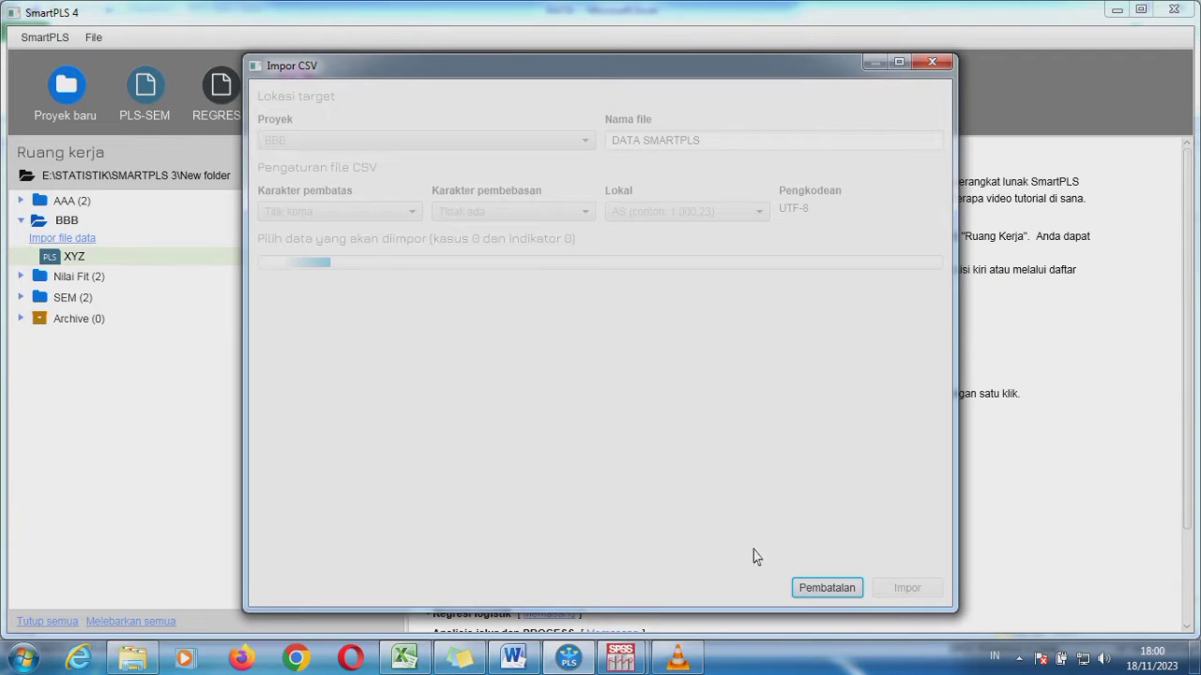
{"action": "left_click", "coordinate": [892, 595]}
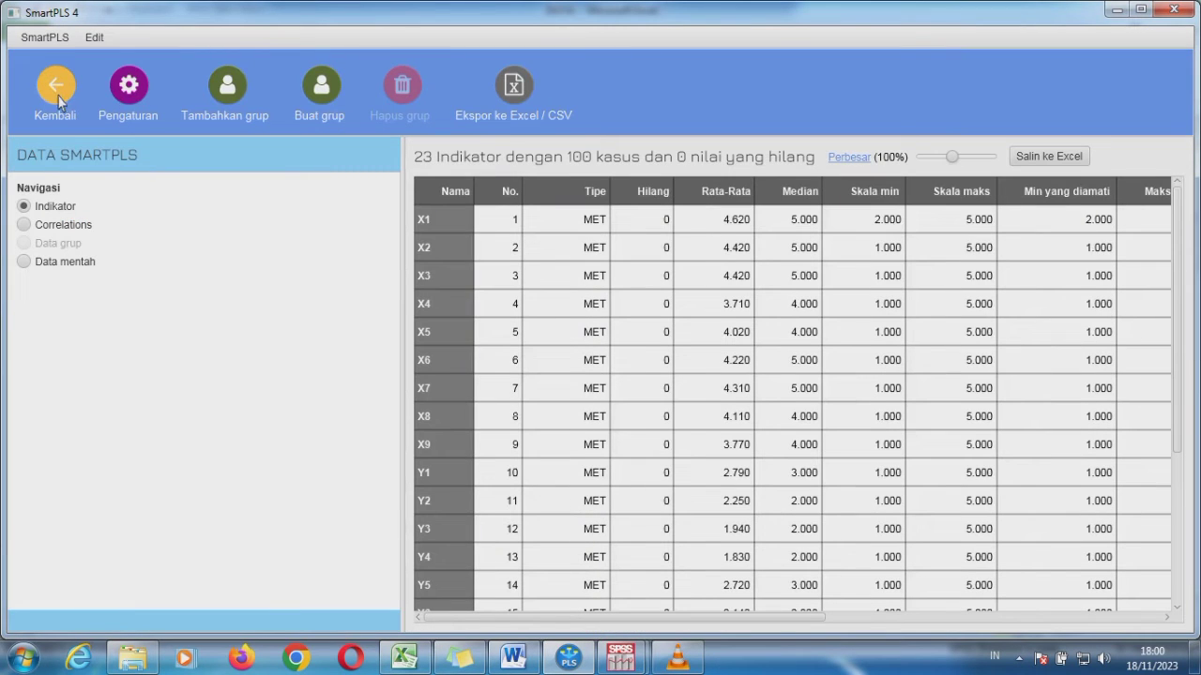
Reopen the XYZ model and assign indicators X1 to X9 to latent variable X
{"action": "left_click", "coordinate": [59, 96]}
{"action": "double_click", "coordinate": [79, 245]}
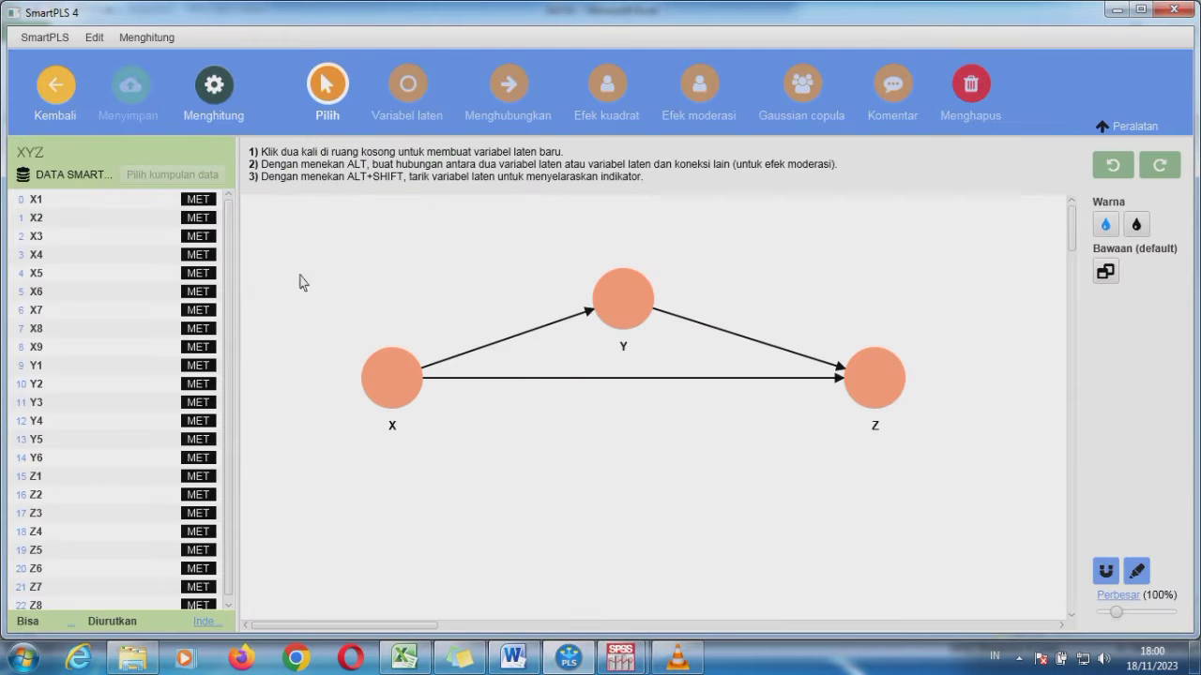
{"action": "left_click", "coordinate": [79, 200]}
{"action": "key", "text": "shift+Down"}
{"action": "key", "text": "shift+Down"}
{"action": "key", "text": "shift+Down"}
{"action": "key", "text": "shift+Down"}
{"action": "key", "text": "shift+Down"}
{"action": "key", "text": "shift+Down"}
{"action": "key", "text": "shift+Down"}
{"action": "key", "text": "shift+Down"}
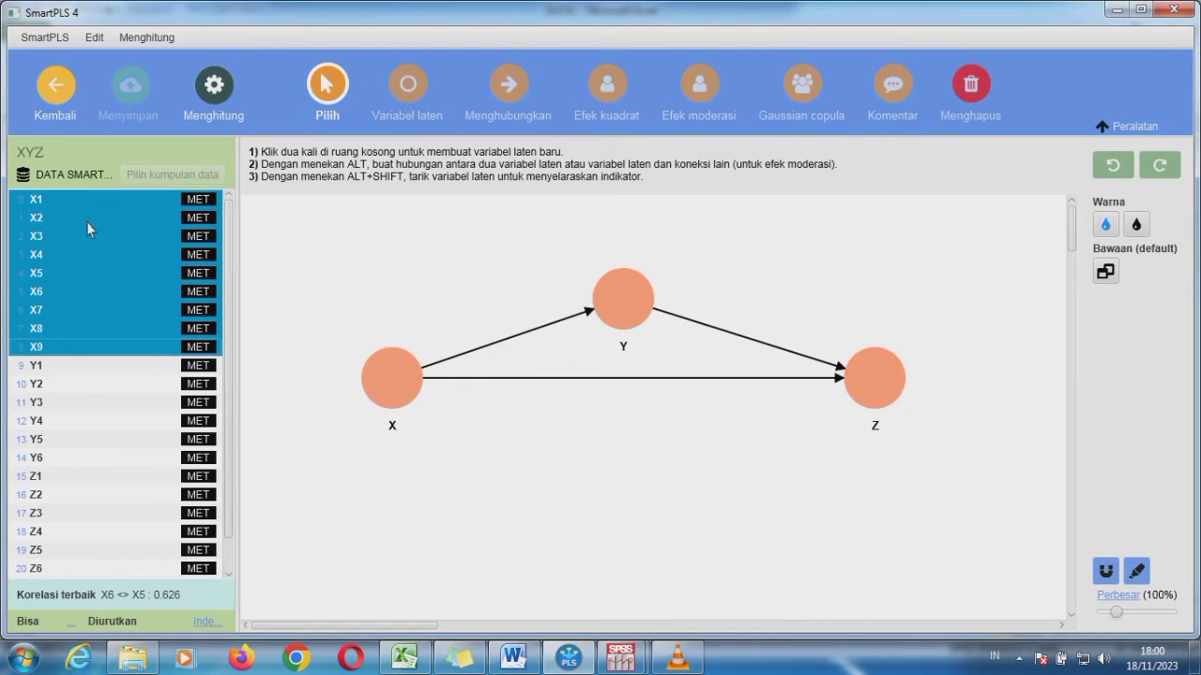
{"action": "left_click_drag", "start_coordinate": [86, 221], "coordinate": [387, 387]}
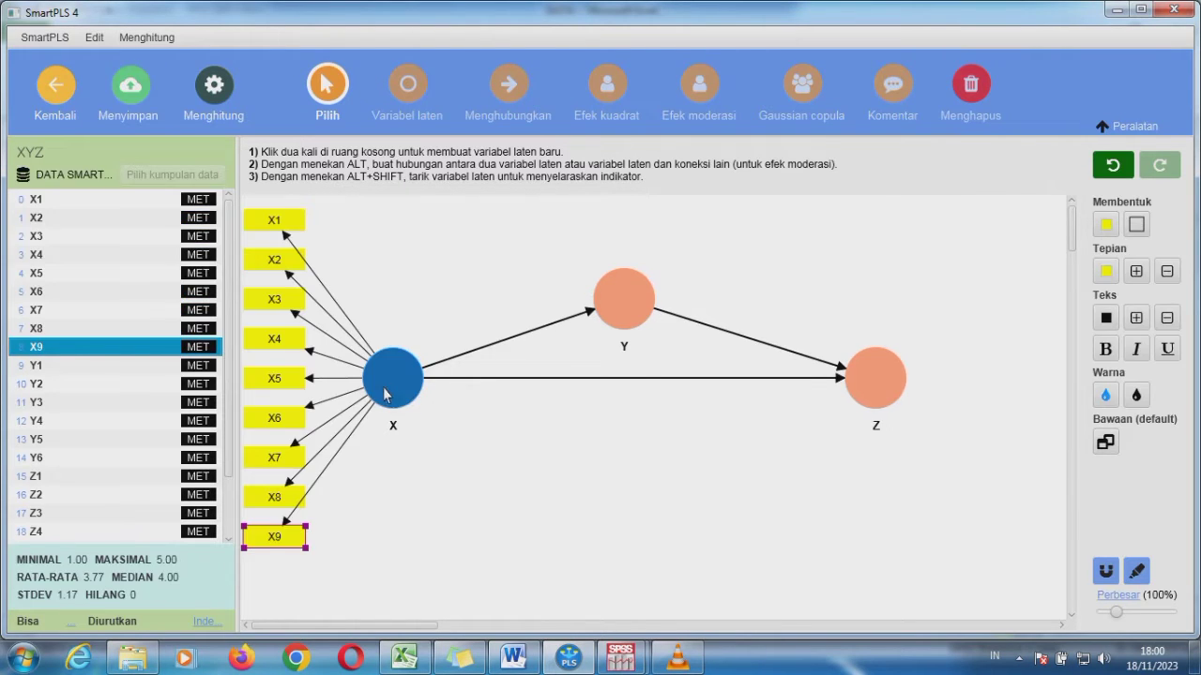
Assign indicators Y1 to Y6 to latent variable Y
{"action": "left_click", "coordinate": [75, 366]}
{"action": "key", "text": "shift+Down"}
{"action": "key", "text": "shift+Down"}
{"action": "key", "text": "shift+Down"}
{"action": "key", "text": "shift+Down"}
{"action": "key", "text": "shift+Down"}
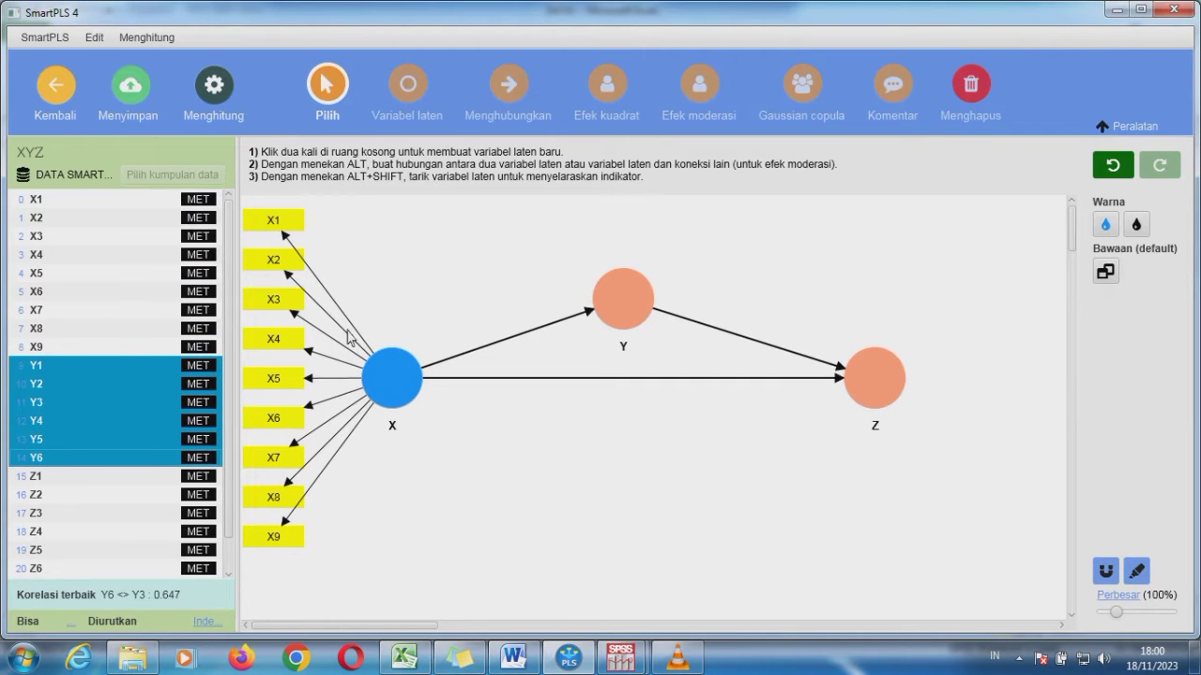
{"action": "left_click_drag", "start_coordinate": [349, 336], "coordinate": [597, 310]}
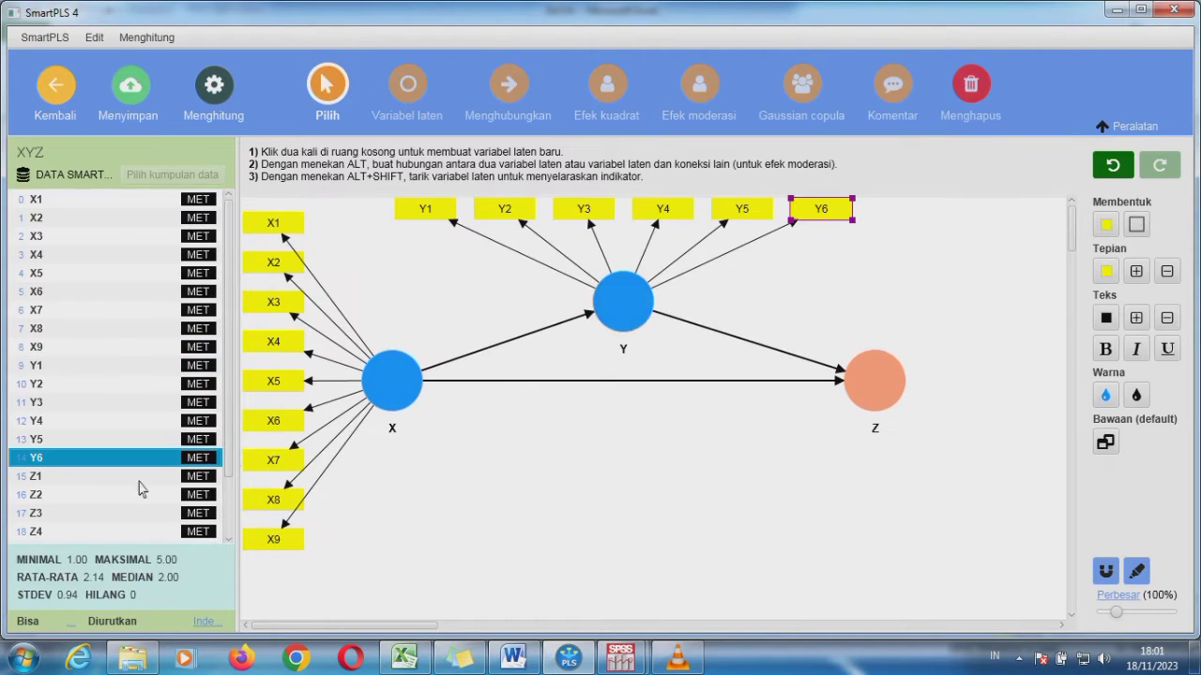
Assign indicators Z1 to Z8 to latent variable Z
{"action": "left_click", "coordinate": [67, 484]}
{"action": "key", "text": "shift+Down"}
{"action": "key", "text": "shift+Down"}
{"action": "key", "text": "shift+Down"}
{"action": "key", "text": "shift+Down"}
{"action": "key", "text": "shift+Down"}
{"action": "key", "text": "shift+Down"}
{"action": "key", "text": "shift+Down"}
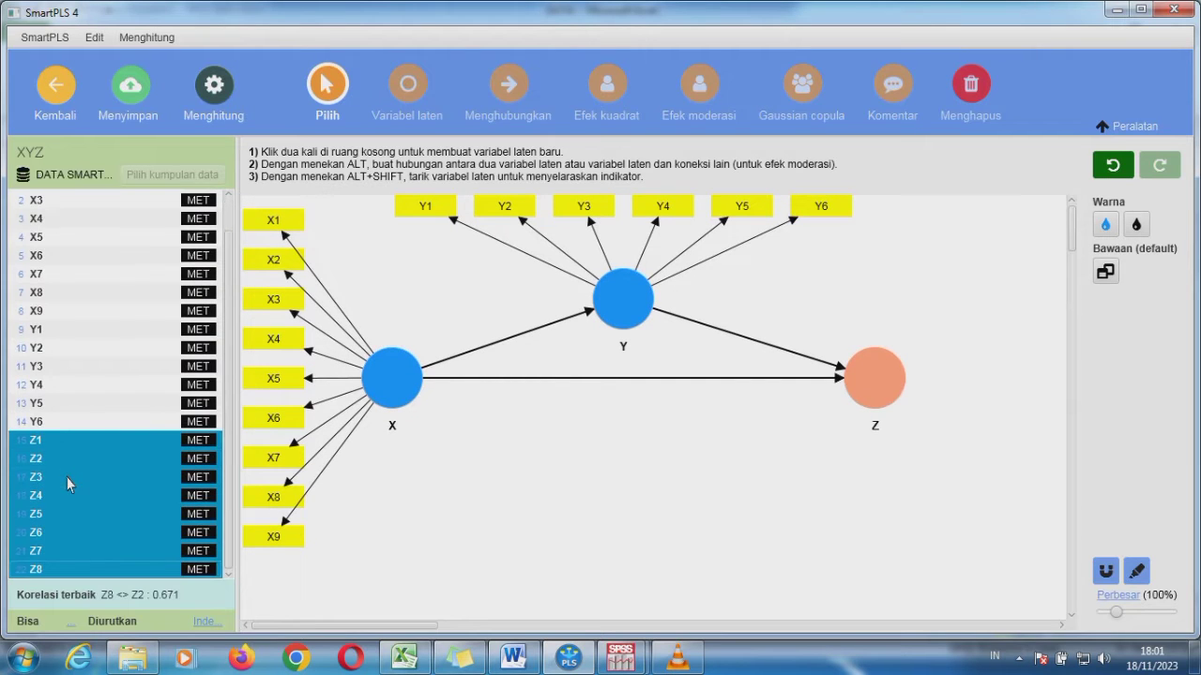
{"action": "left_click_drag", "start_coordinate": [67, 484], "coordinate": [877, 373]}
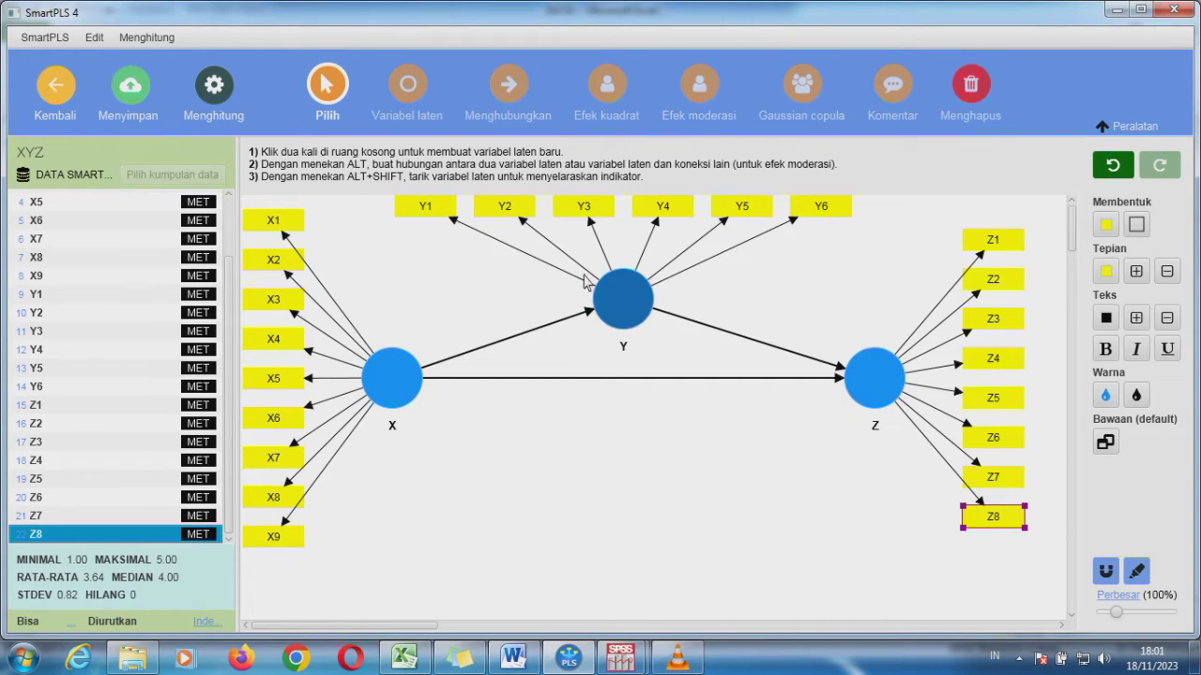
Run the standard PLS-SEM algorithm on the XYZ model and view the path coefficients and outer loadings matrices
{"action": "left_click", "coordinate": [231, 99]}
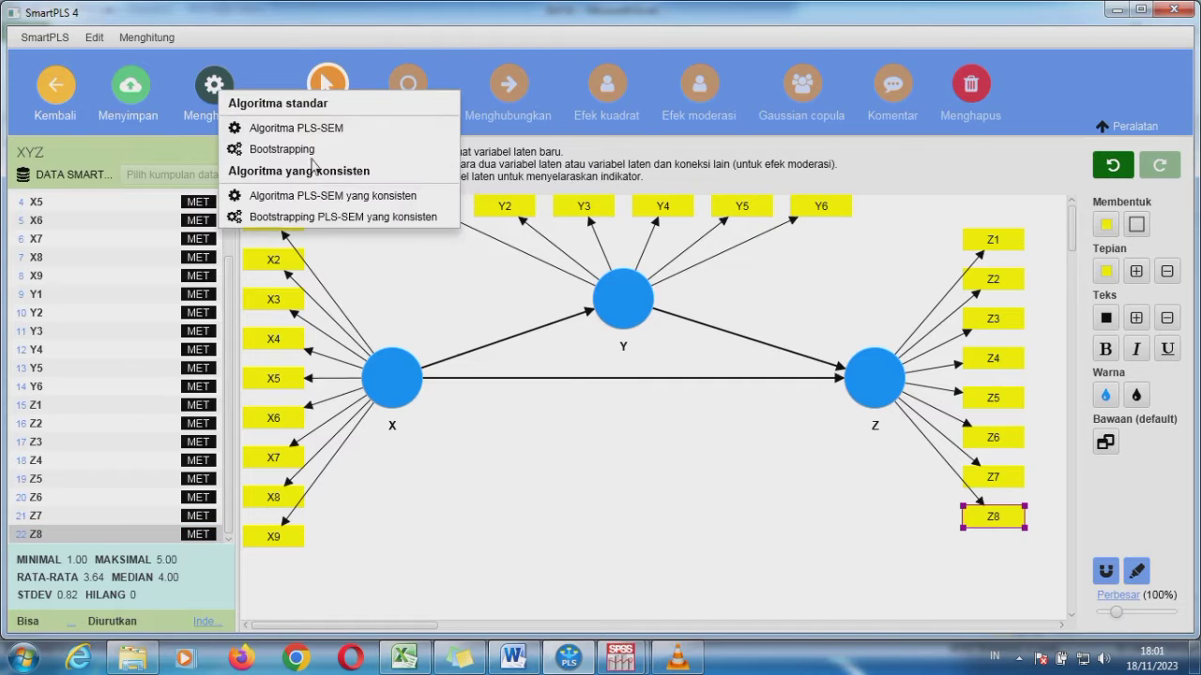
{"action": "left_click", "coordinate": [286, 132]}
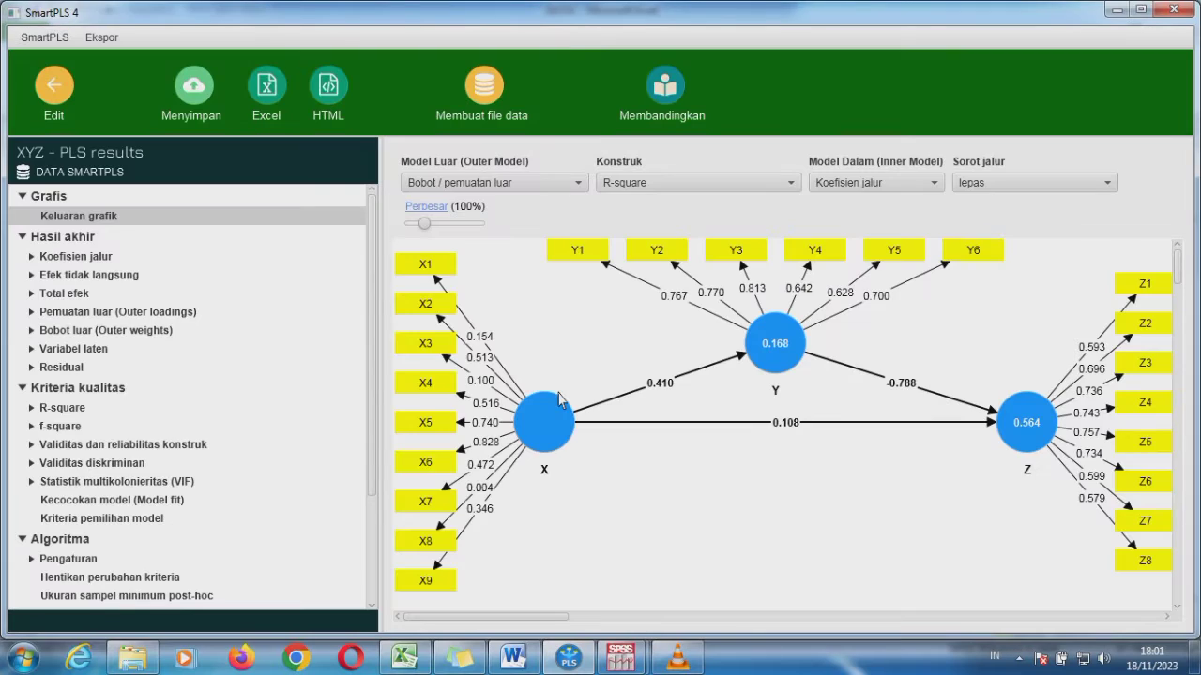
{"action": "left_click", "coordinate": [75, 256]}
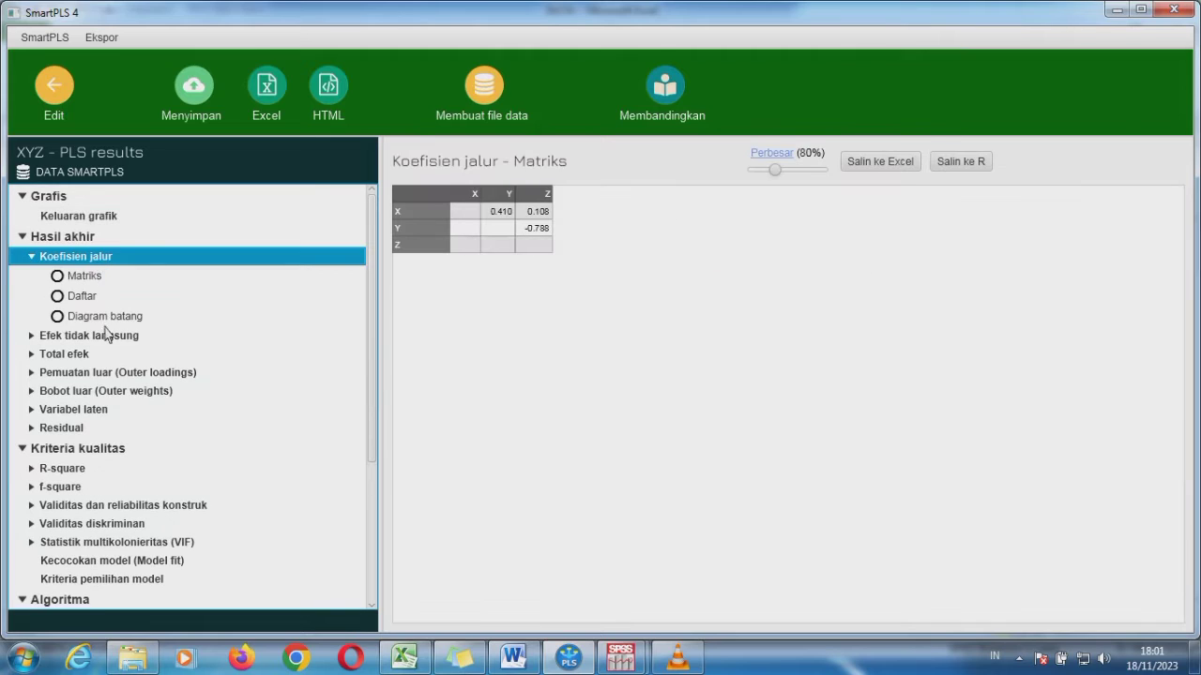
{"action": "left_click", "coordinate": [92, 375]}
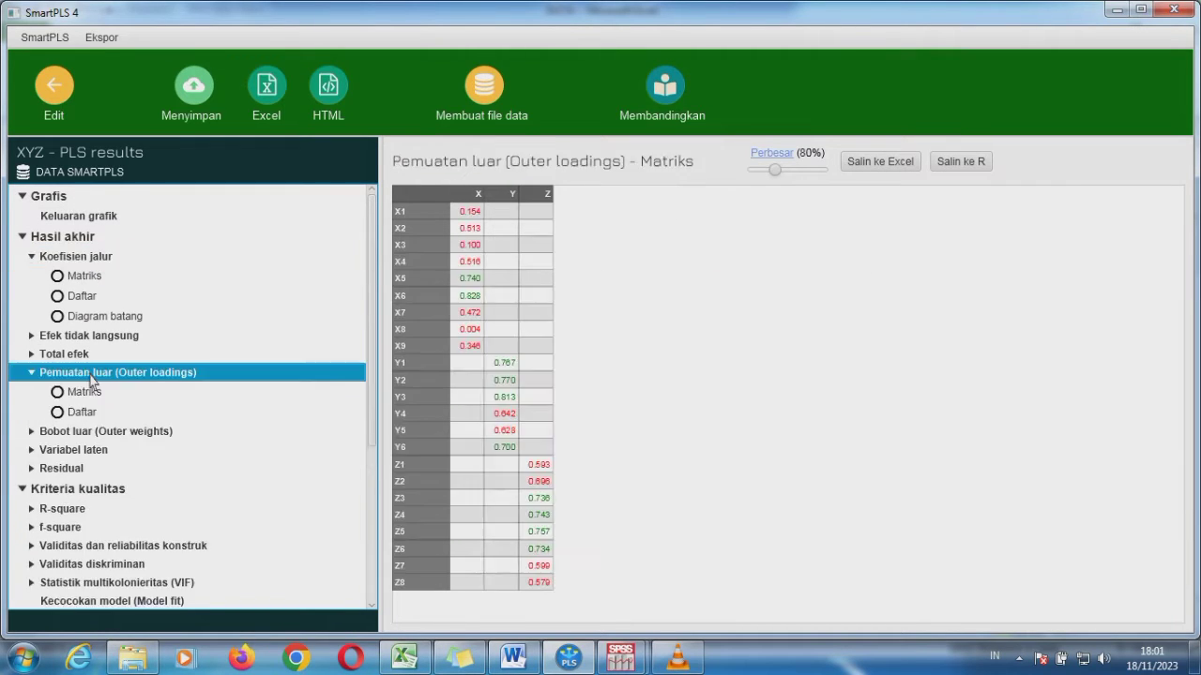
{"action": "left_click", "coordinate": [469, 212]}
Return to the model and delete indicators X1, X3, X8 and X9 from X, and Z1 and Z8 from Z
{"action": "left_click", "coordinate": [61, 94]}
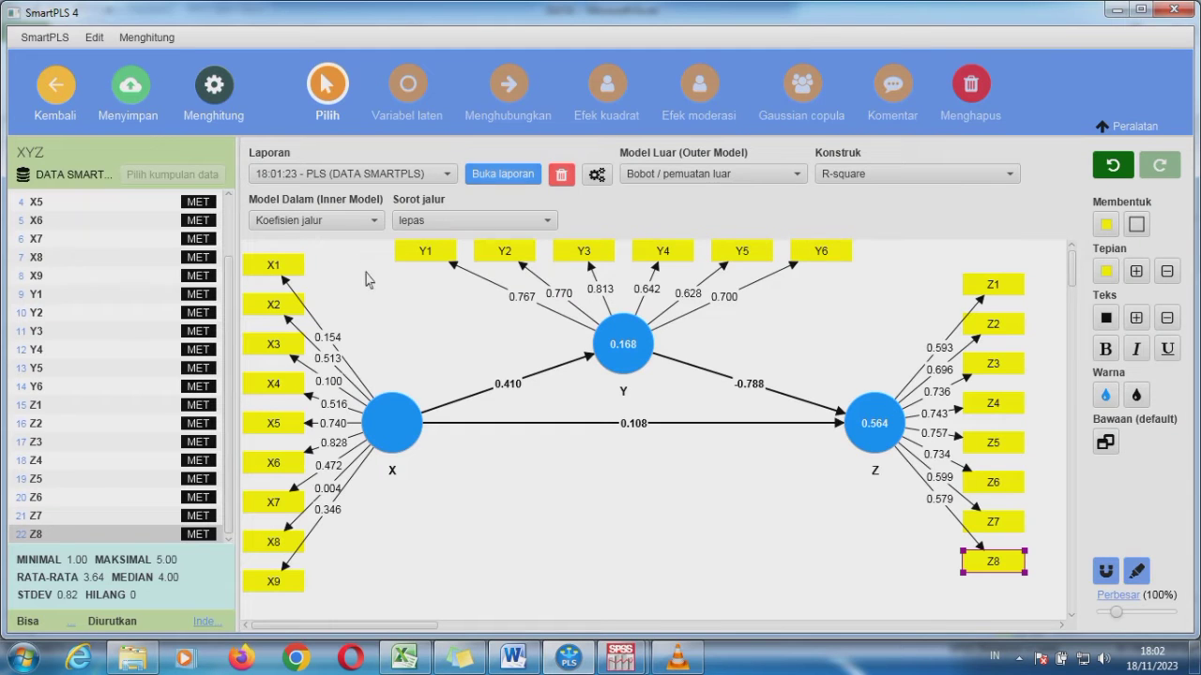
{"action": "left_click", "coordinate": [980, 86]}
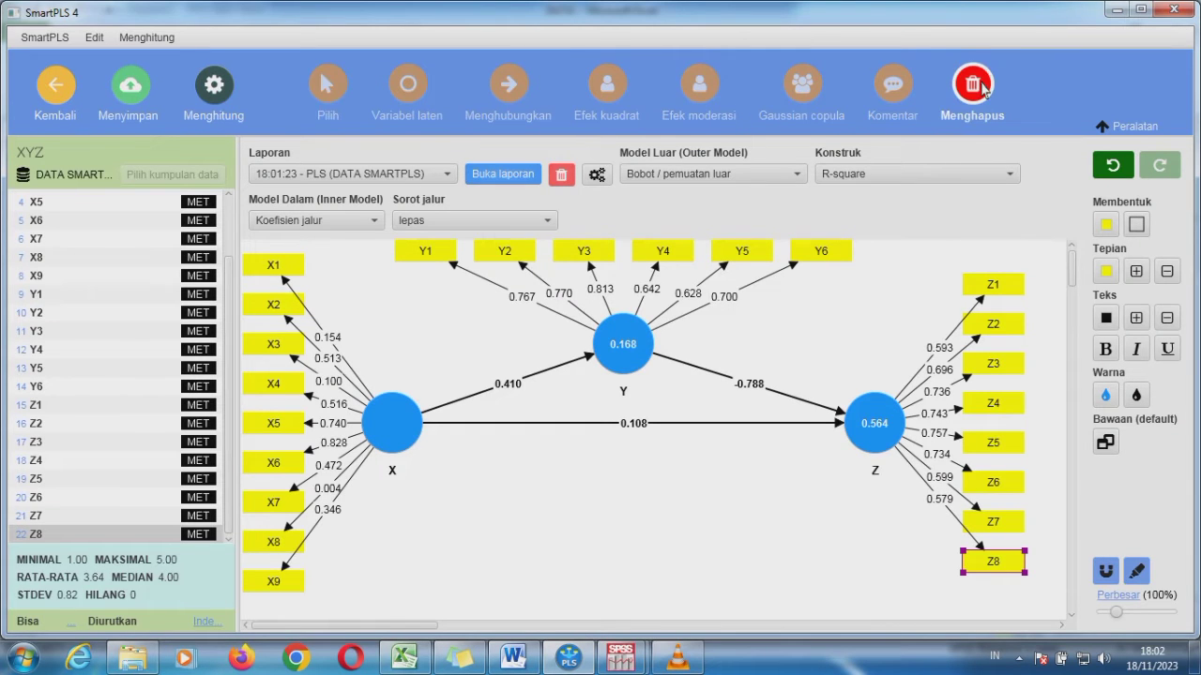
{"action": "left_click", "coordinate": [290, 269]}
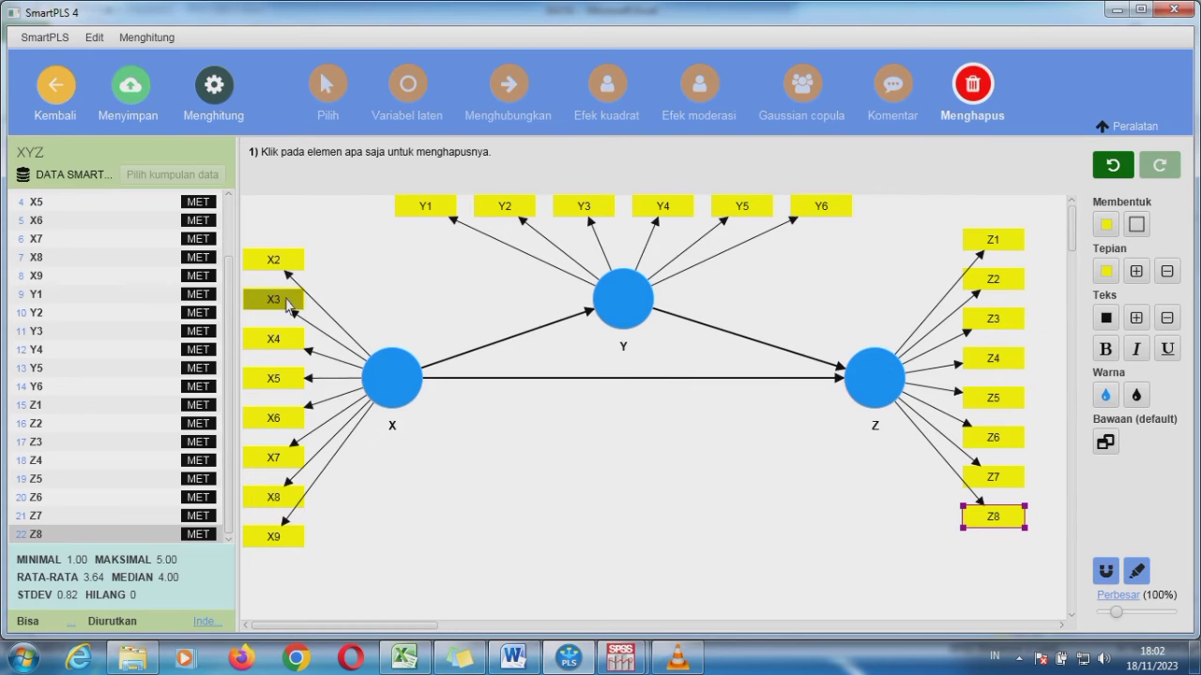
{"action": "left_click", "coordinate": [288, 302]}
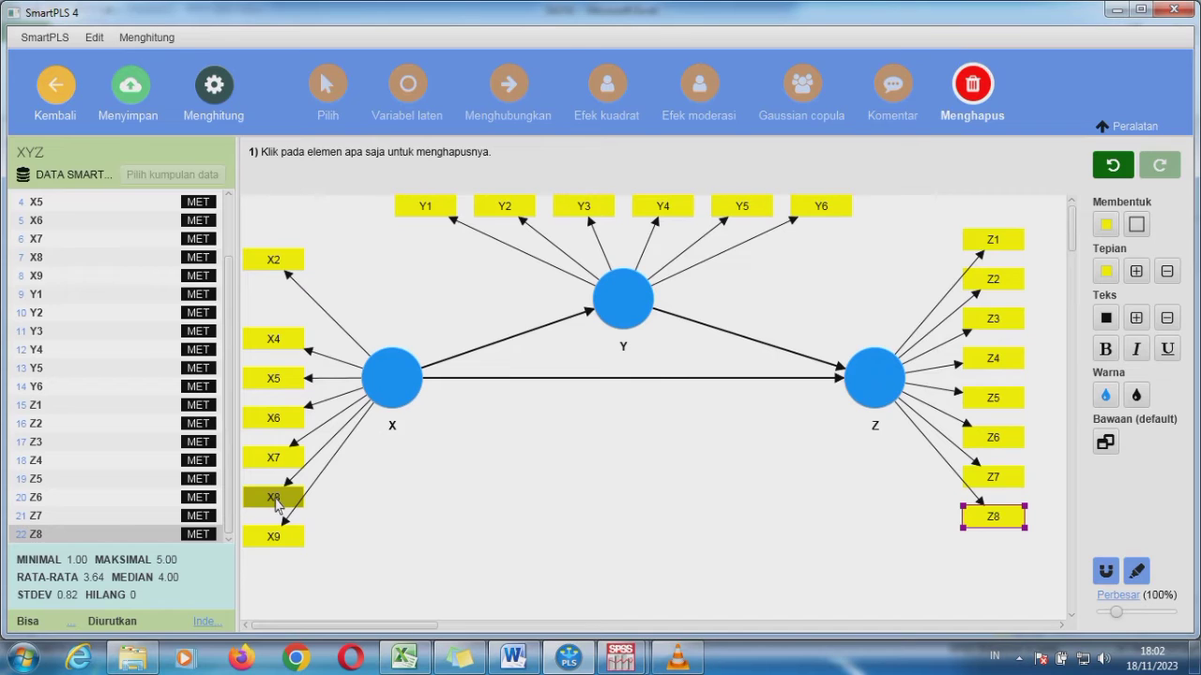
{"action": "left_click", "coordinate": [275, 500]}
{"action": "left_click", "coordinate": [274, 537]}
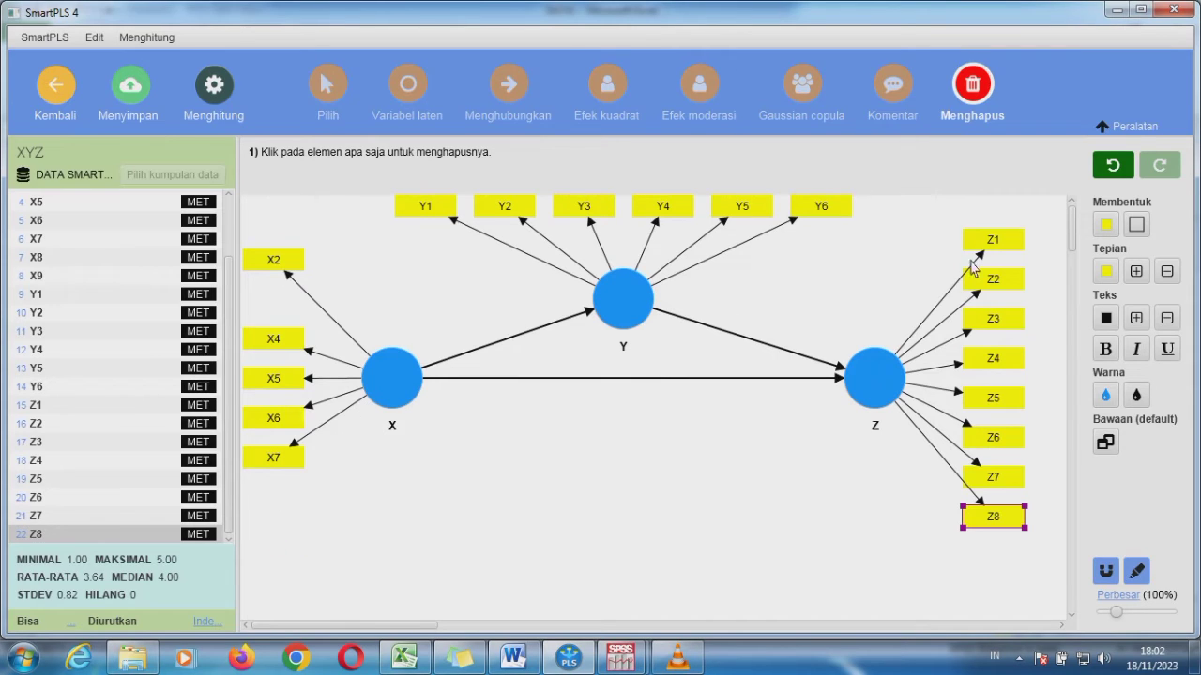
{"action": "left_click", "coordinate": [992, 241]}
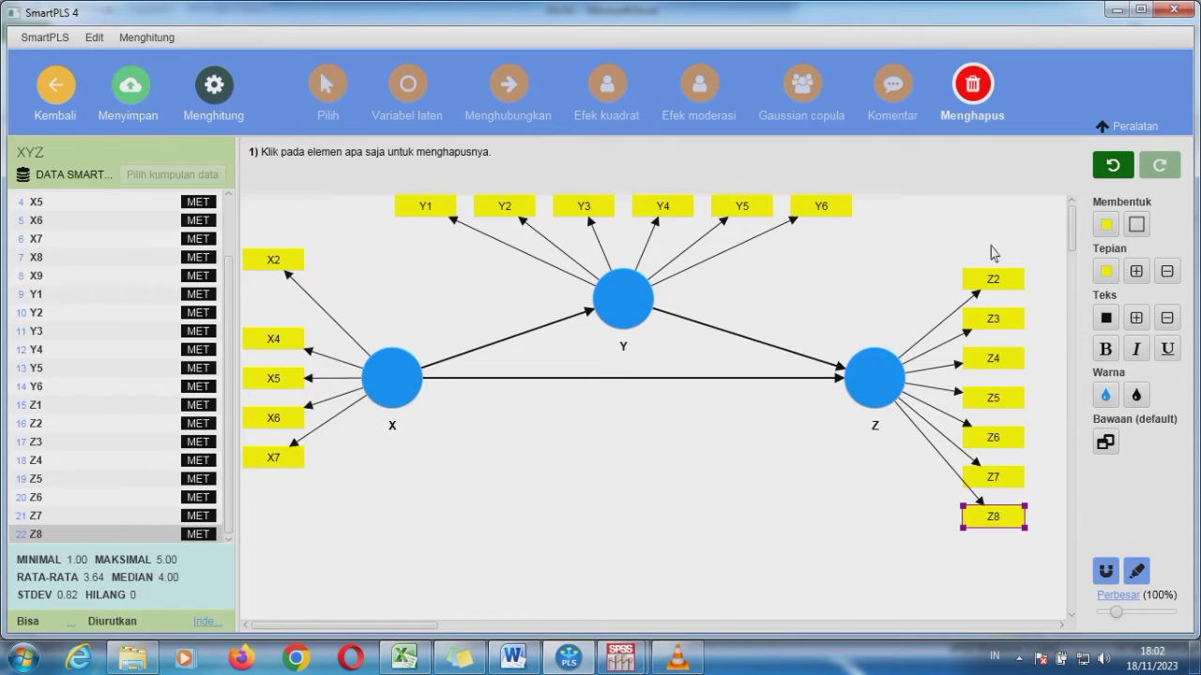
{"action": "left_click", "coordinate": [996, 520]}
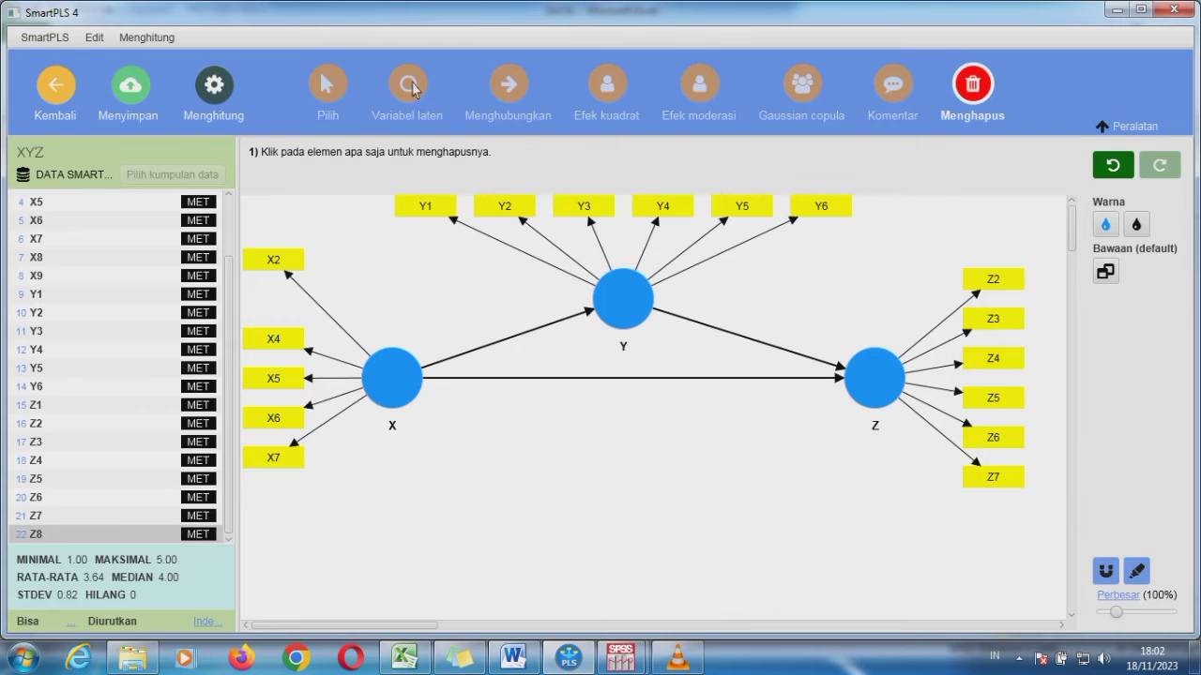
Switch back to the selection tool and recalculate the reduced XYZ model with the standard PLS-SEM algorithm, keeping the preset settings
{"action": "left_click", "coordinate": [337, 87]}
{"action": "left_click", "coordinate": [415, 374]}
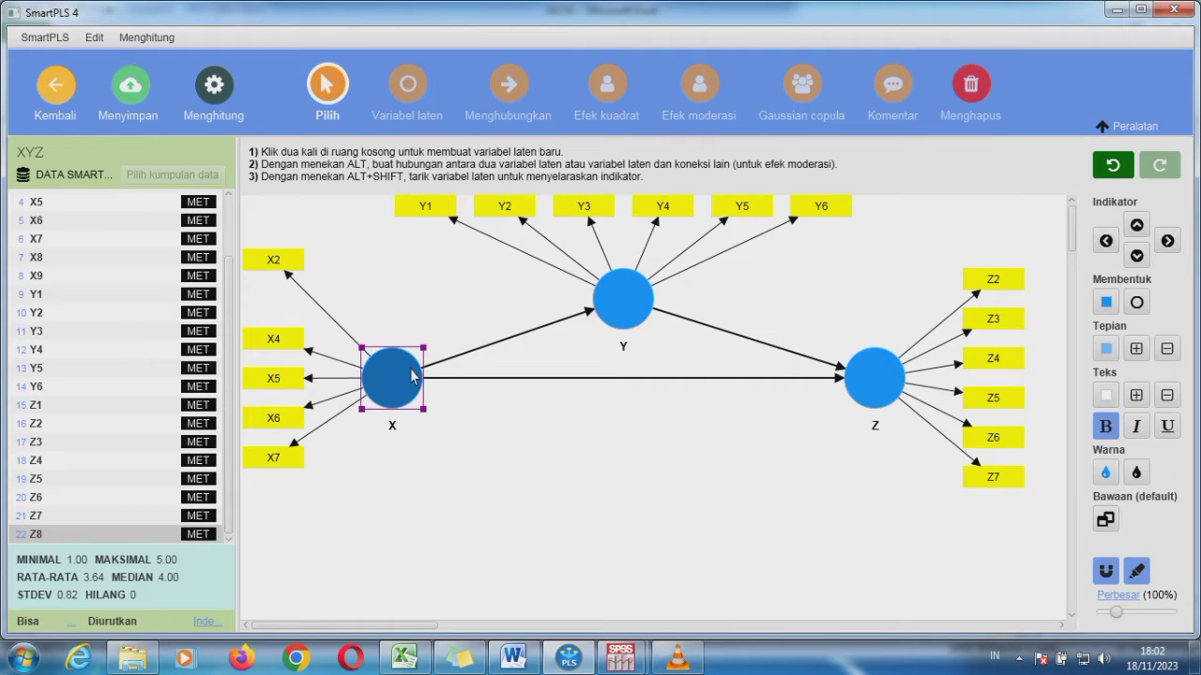
{"action": "left_click", "coordinate": [223, 98]}
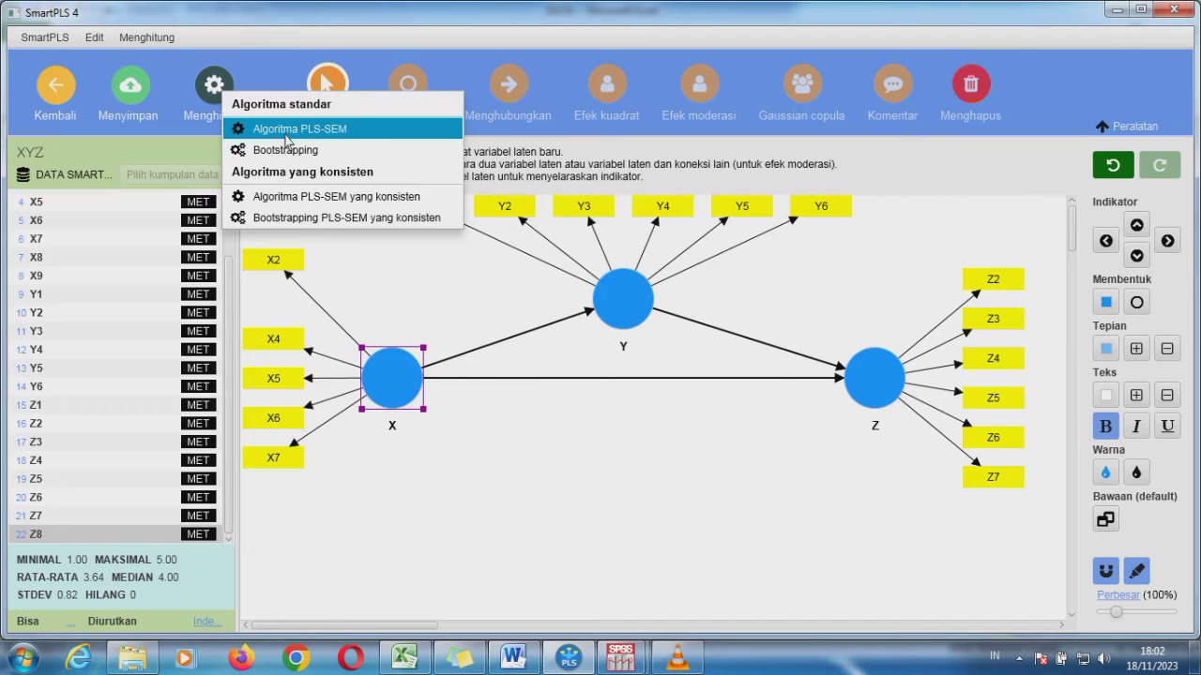
{"action": "left_click", "coordinate": [286, 132]}
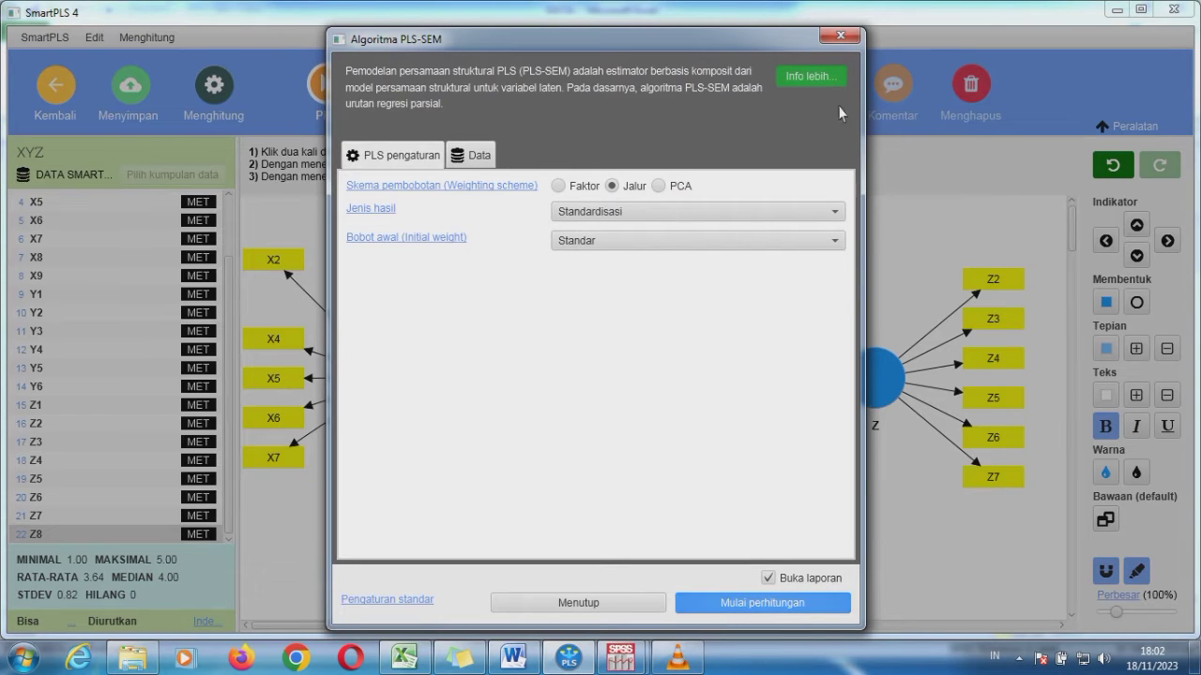
{"action": "left_click", "coordinate": [739, 603]}
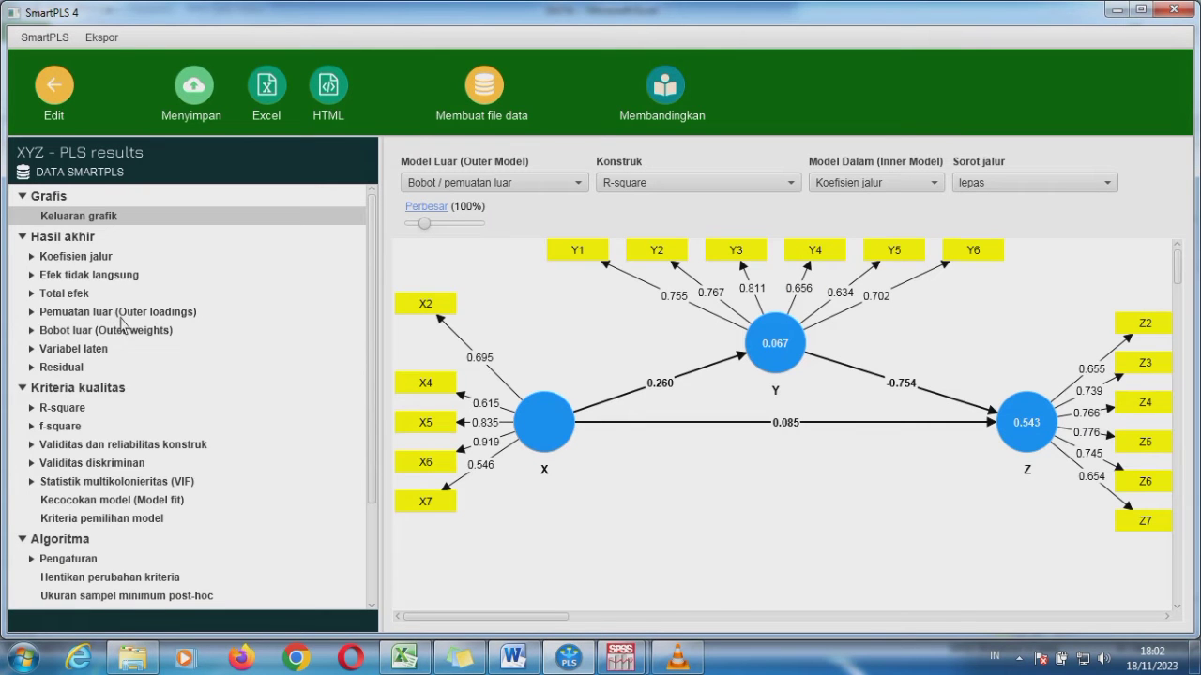
Examine the outer loadings, construct reliability and validity, R-square and f-square results of the reduced model
{"action": "left_click", "coordinate": [123, 313]}
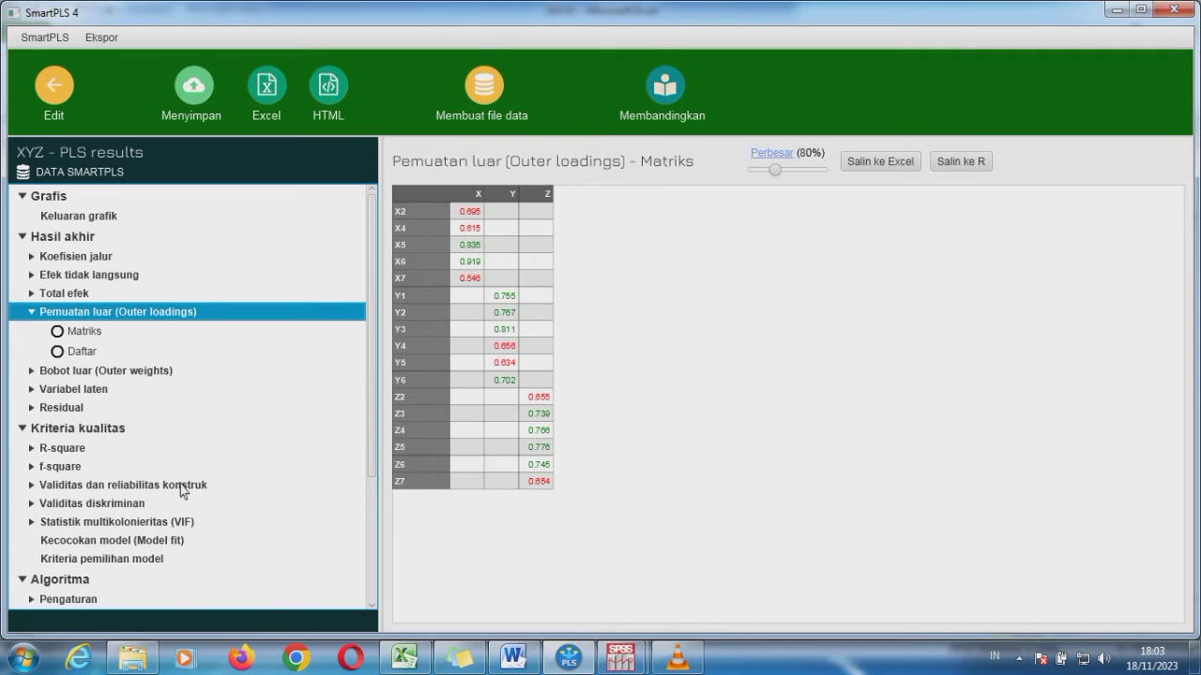
{"action": "left_click", "coordinate": [185, 486]}
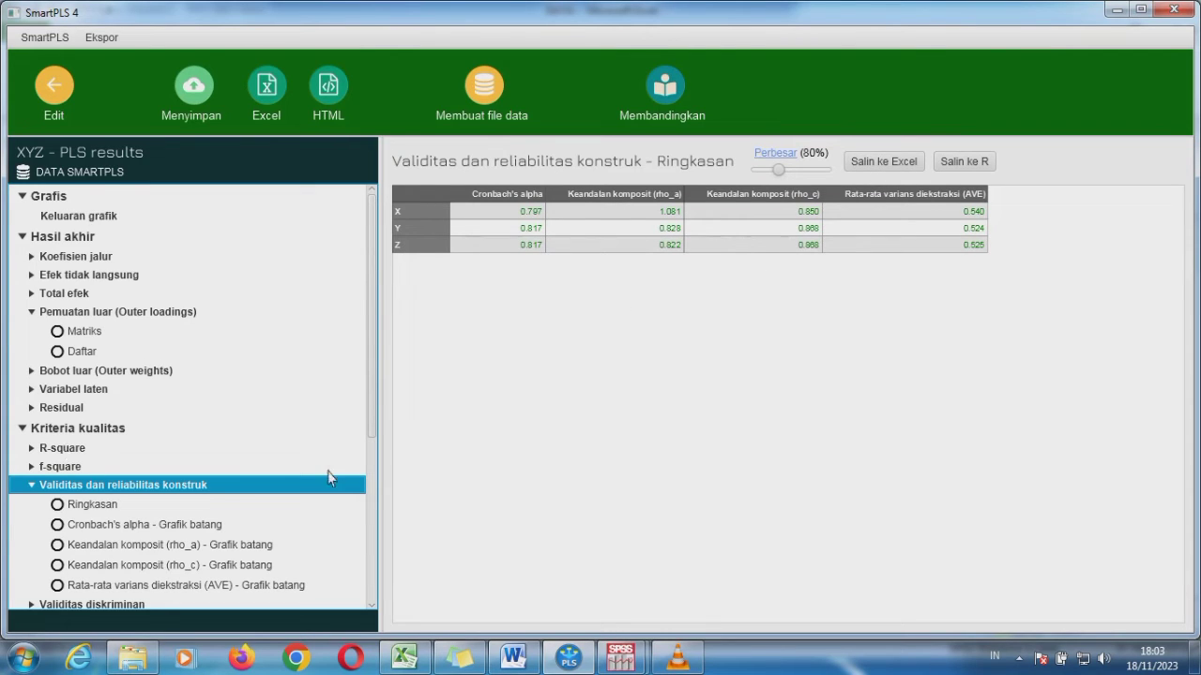
{"action": "left_click", "coordinate": [45, 448]}
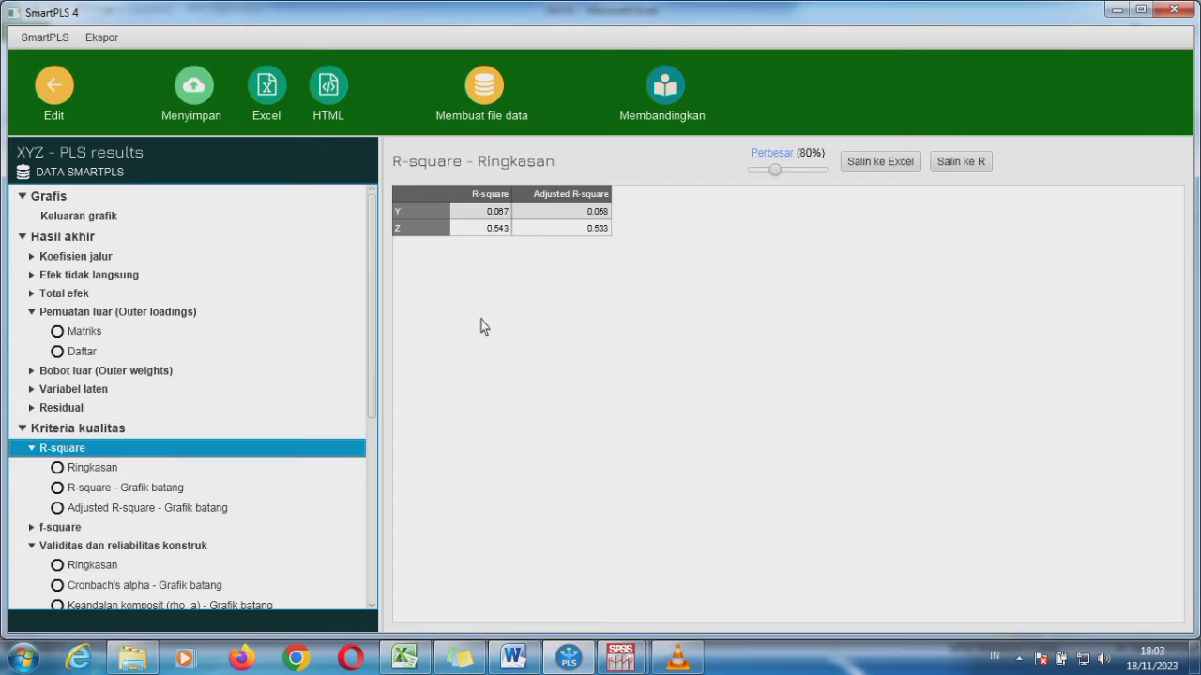
{"action": "left_click", "coordinate": [60, 527]}
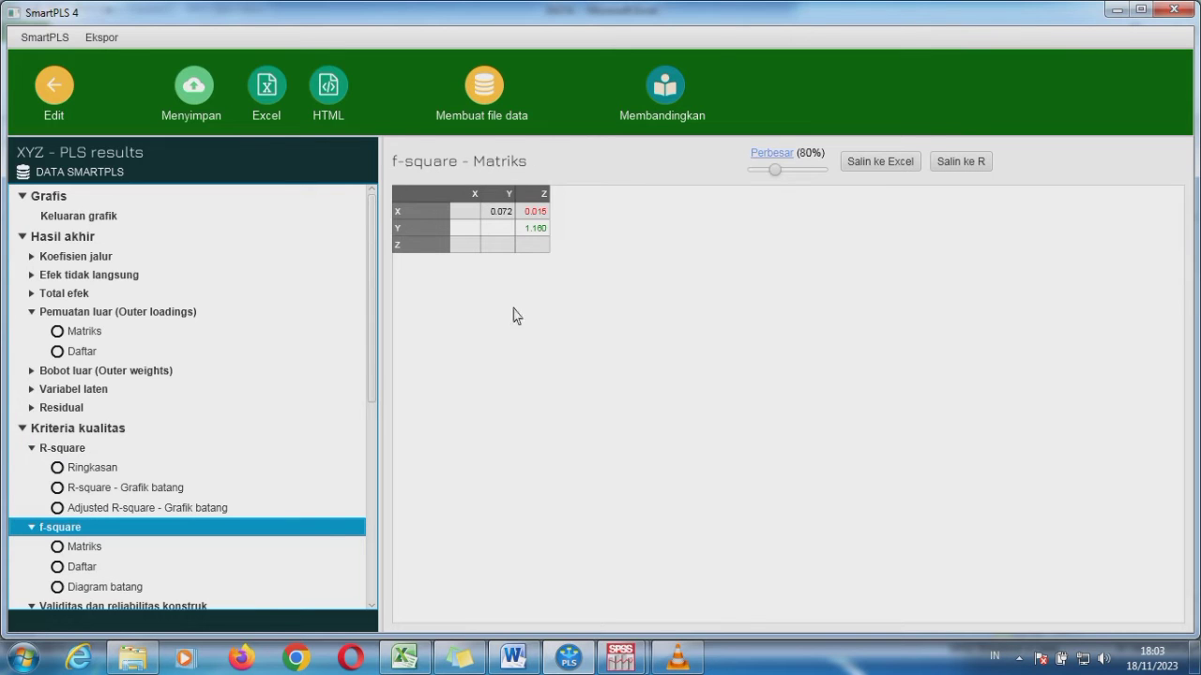
Return to the model, run standard Bootstrapping with the preset settings, and view the path coefficients with T-values and p-values
{"action": "left_click", "coordinate": [58, 94]}
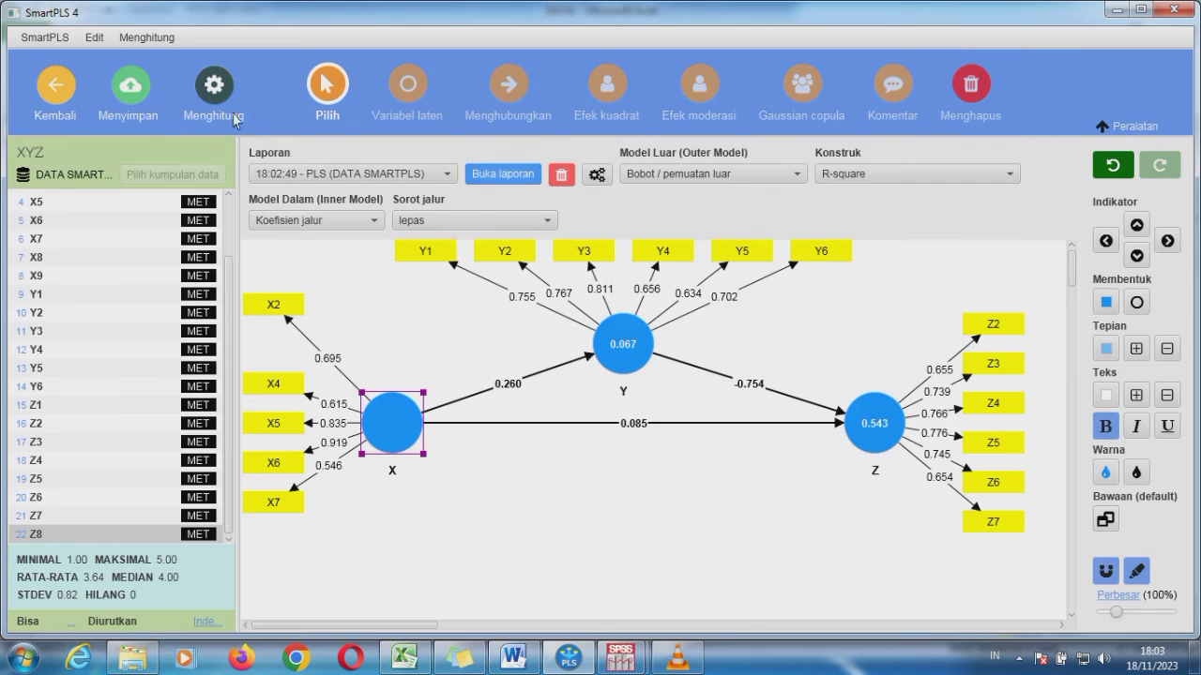
{"action": "left_click", "coordinate": [230, 103]}
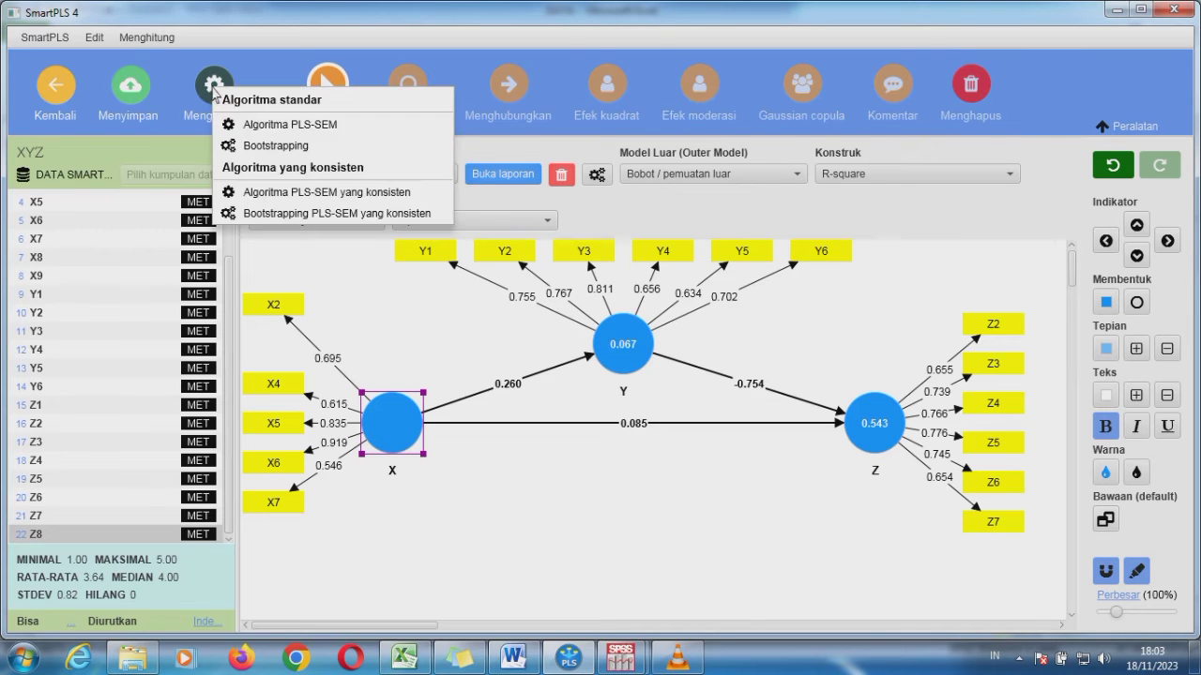
{"action": "left_click", "coordinate": [257, 151]}
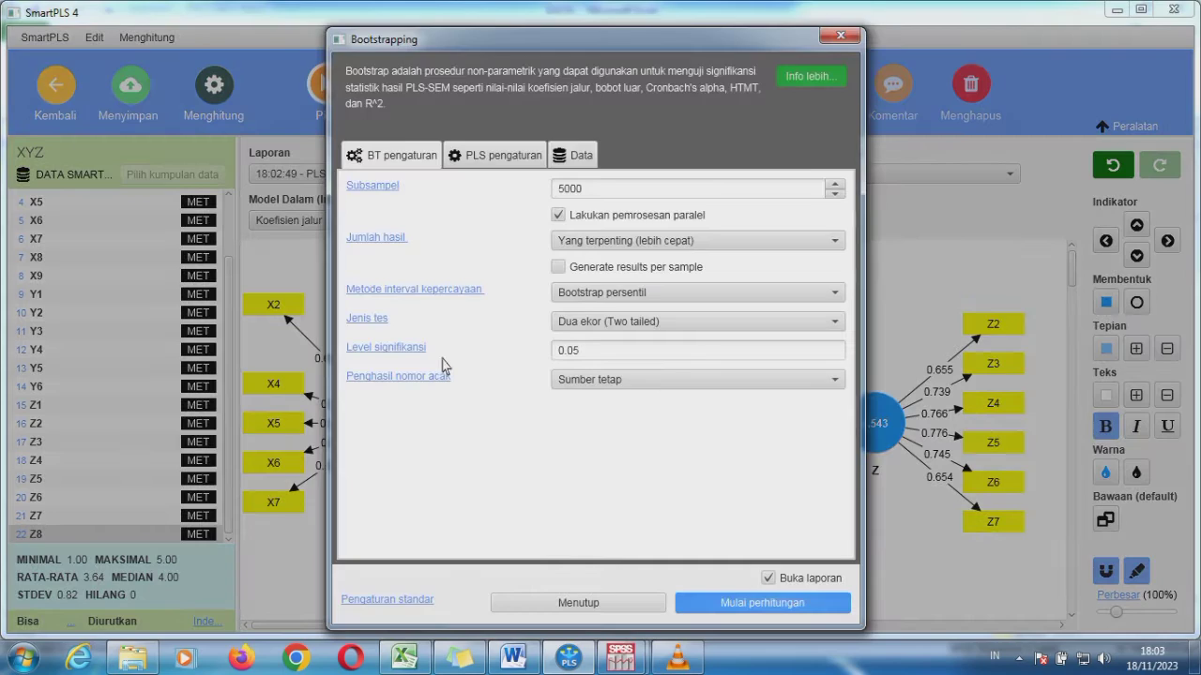
{"action": "left_click", "coordinate": [723, 603]}
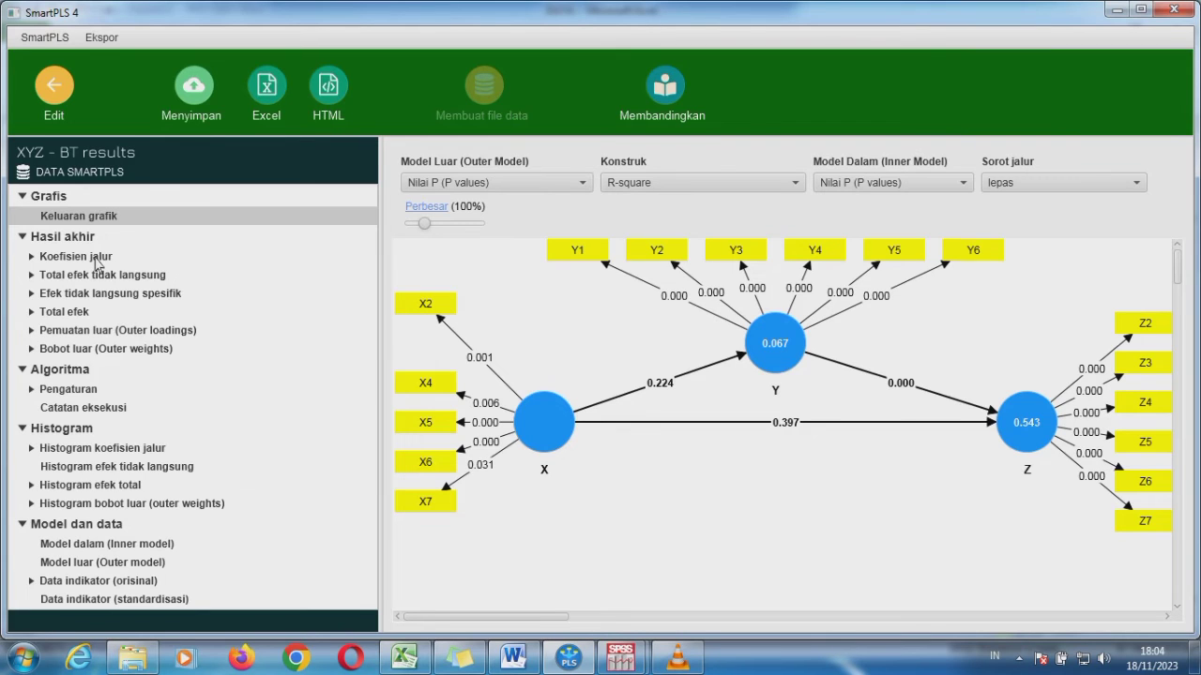
{"action": "left_click", "coordinate": [176, 265]}
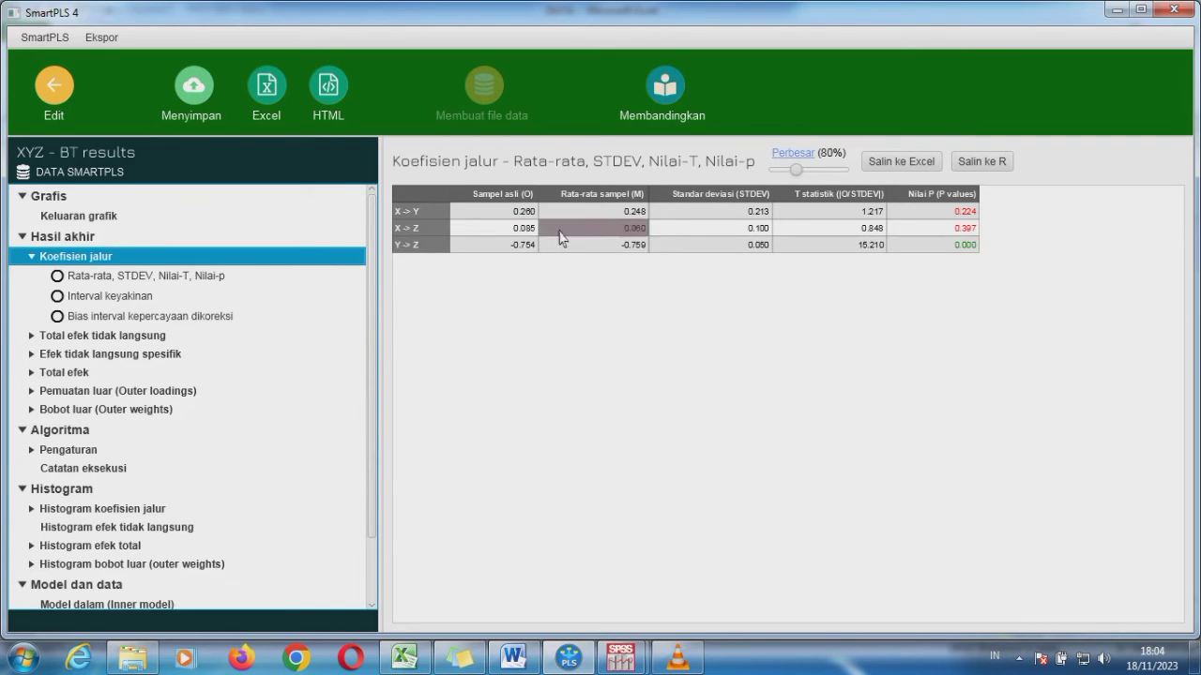
Switch to the MODEL document in Word and make hypotheses 1 to 3 under PAKAI SMARTPLS bold and justified
{"action": "left_click", "coordinate": [523, 662]}
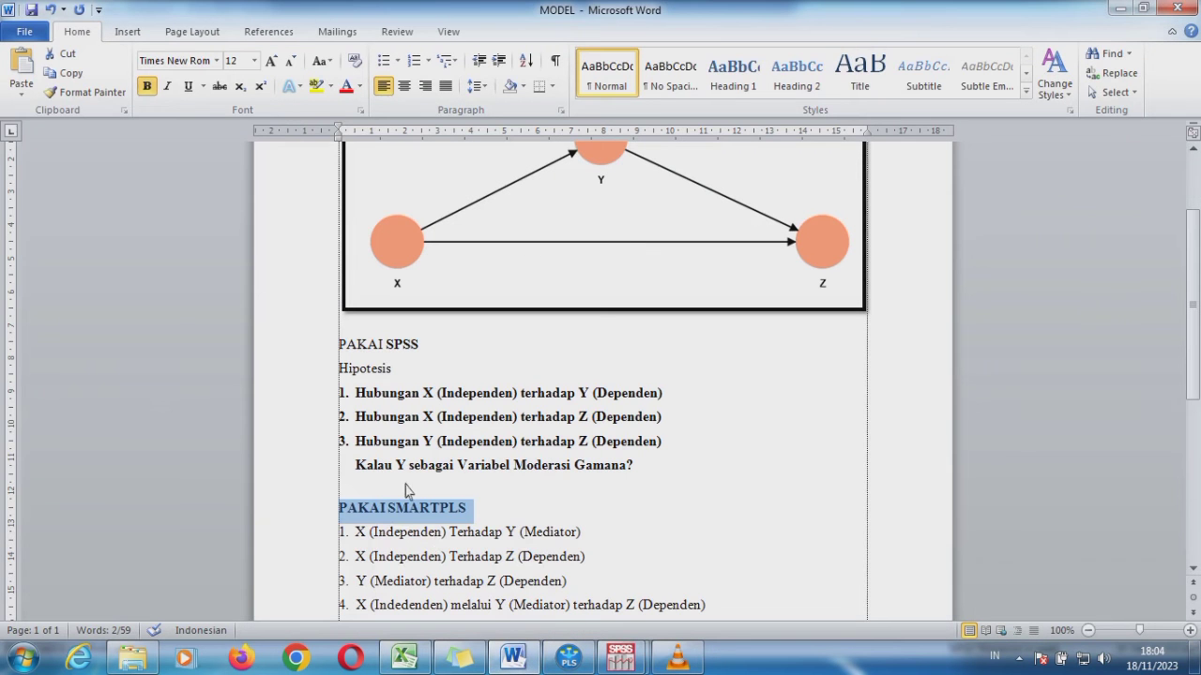
{"action": "left_click_drag", "start_coordinate": [355, 532], "coordinate": [581, 582]}
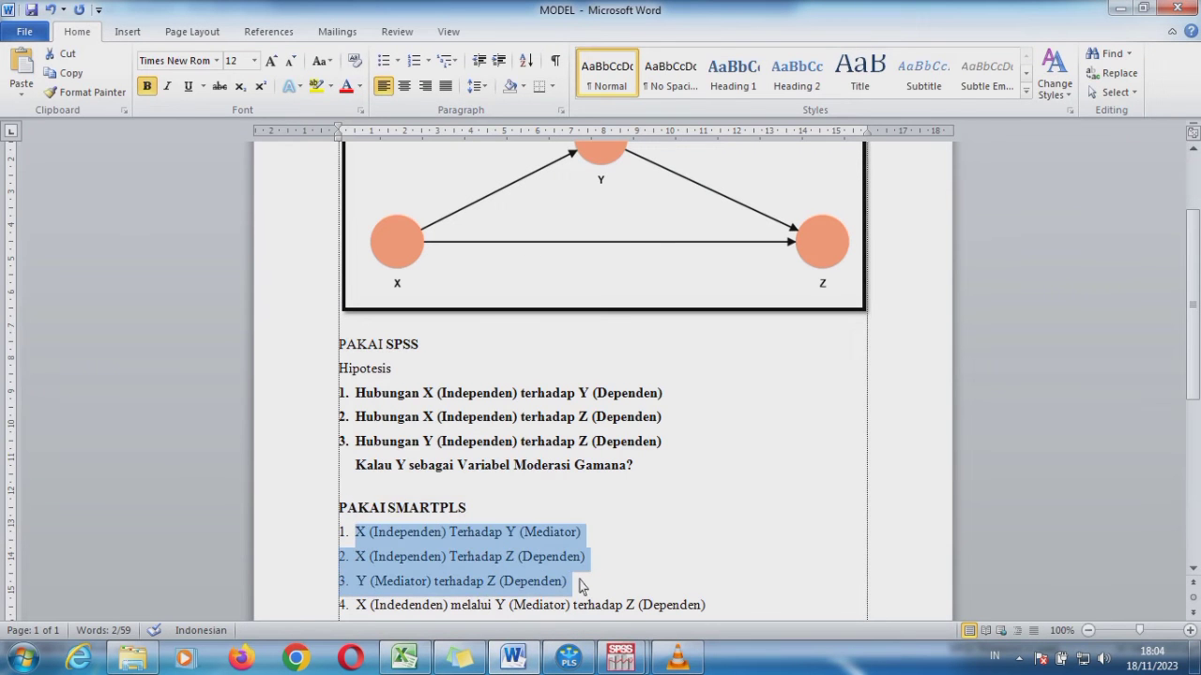
{"action": "key", "text": "ctrl+j"}
{"action": "key", "text": "ctrl+b"}
{"action": "left_click", "coordinate": [617, 582]}
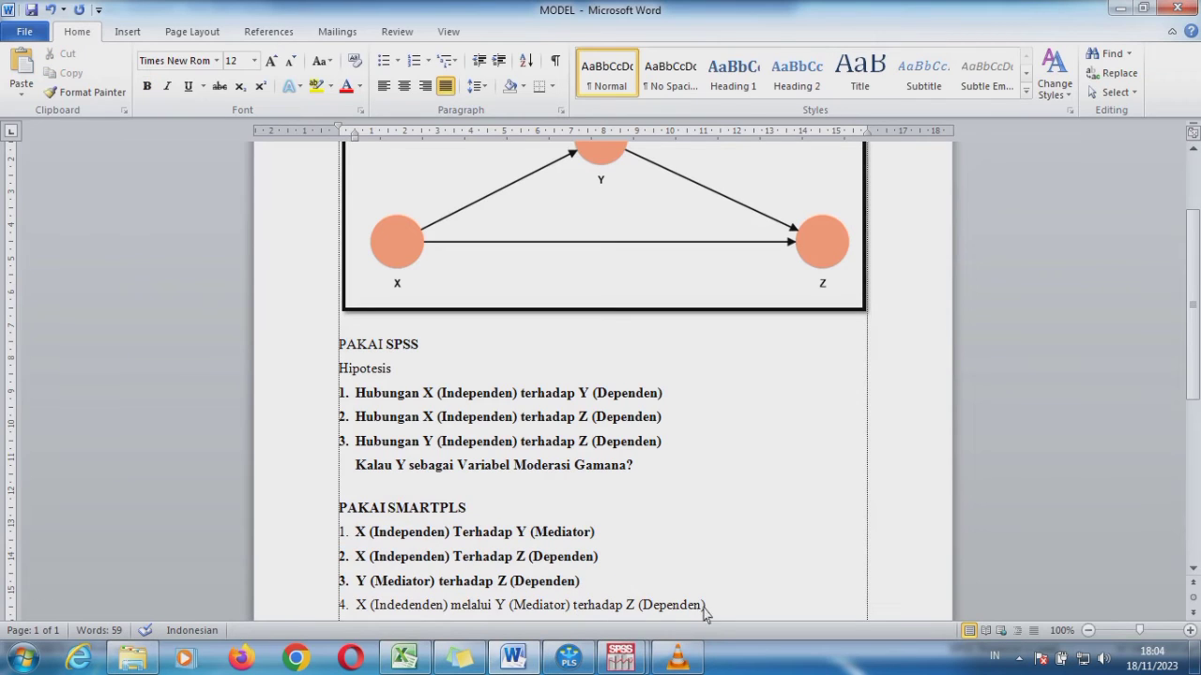
Colour the fourth PAKAI SMARTPLS hypothesis red and select its words "Y (Mediator)"
{"action": "left_click_drag", "start_coordinate": [703, 607], "coordinate": [350, 608]}
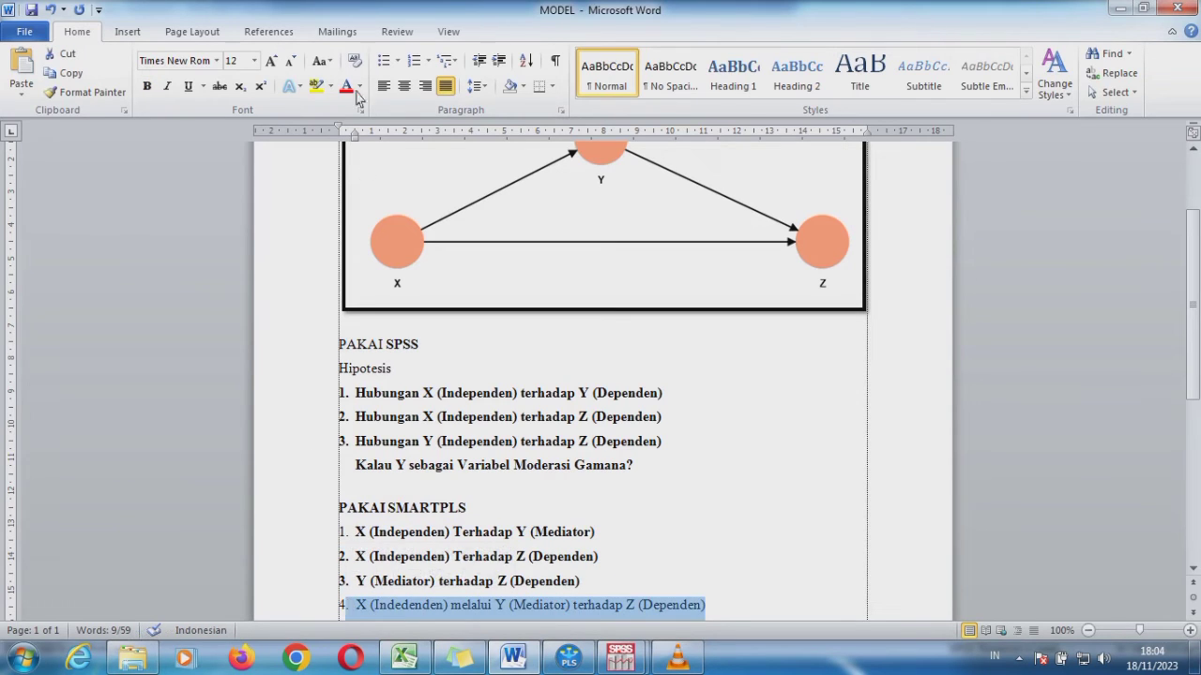
{"action": "left_click", "coordinate": [635, 584]}
{"action": "left_click_drag", "start_coordinate": [576, 613], "coordinate": [497, 610]}
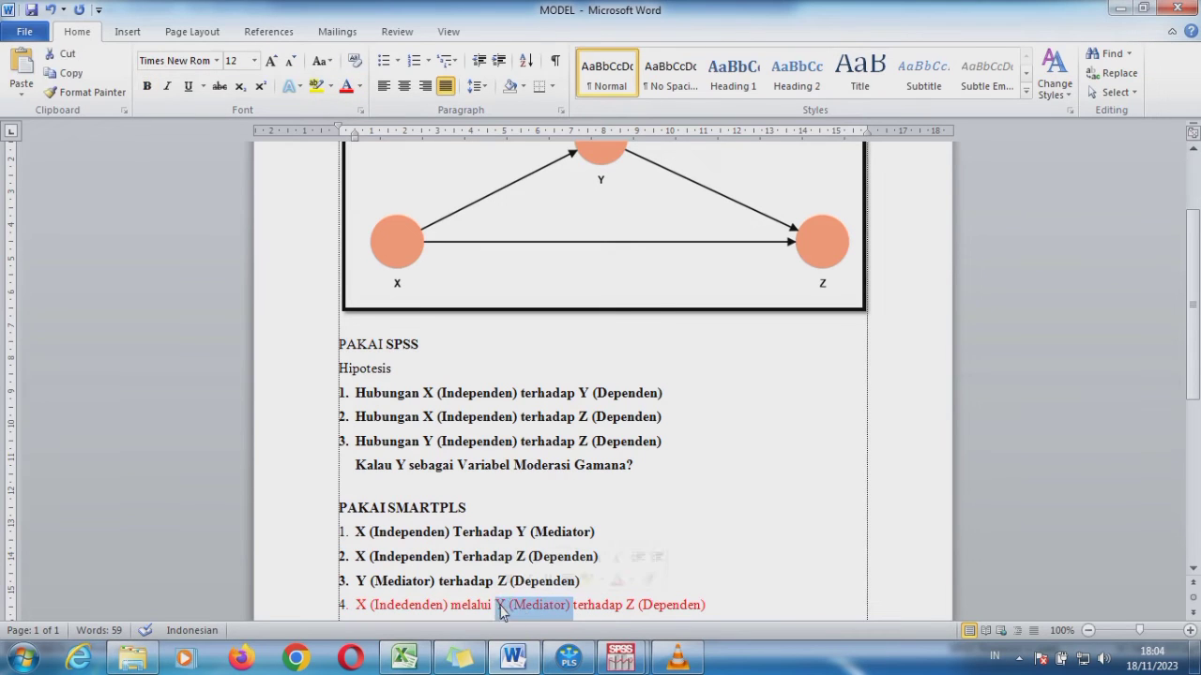
Switch back to the SmartPLS model and add a moderating effect from Y onto the path from X to Z
{"action": "left_click", "coordinate": [568, 657]}
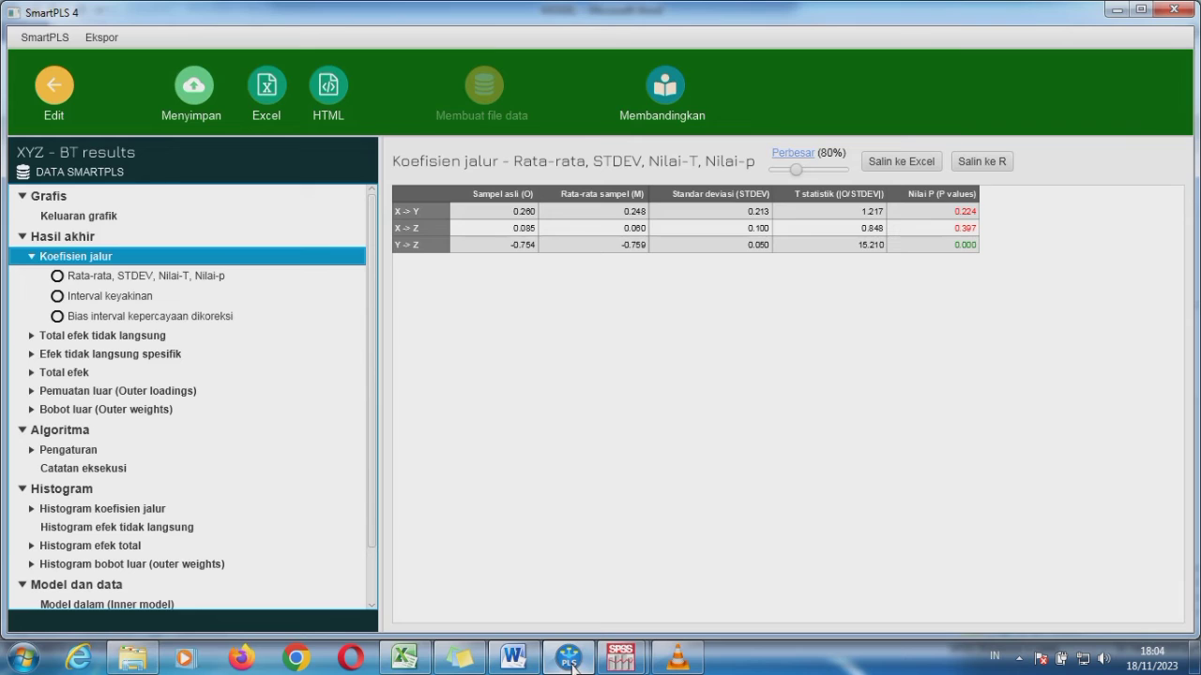
{"action": "left_click", "coordinate": [58, 87]}
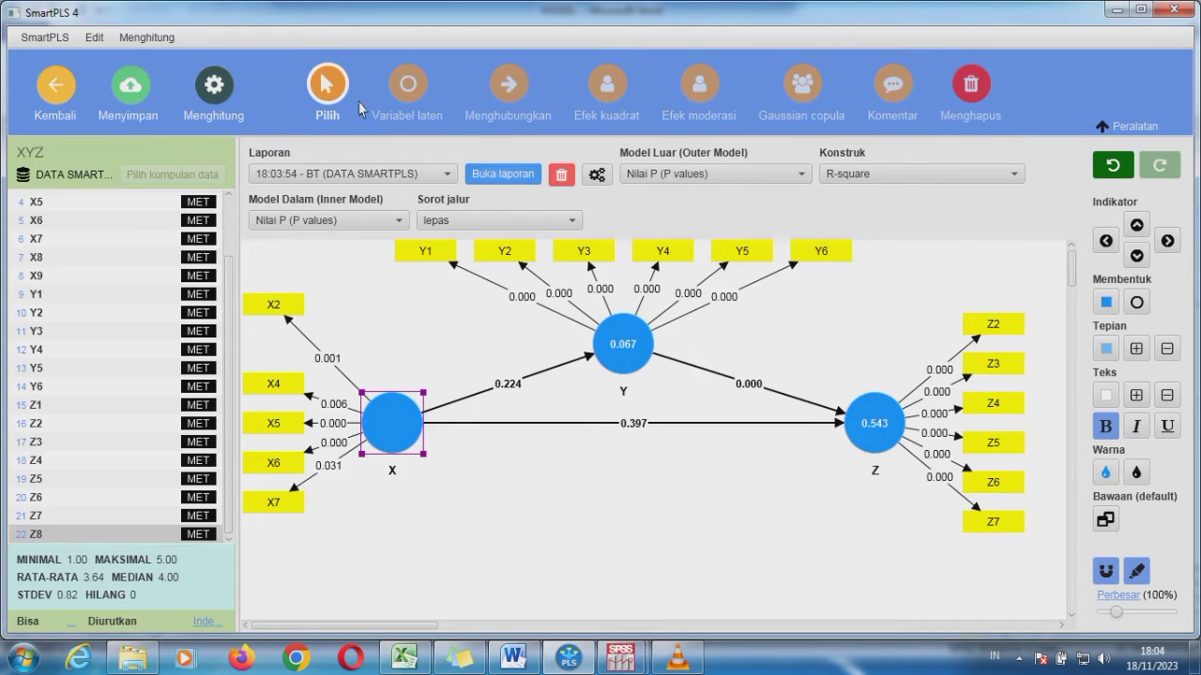
{"action": "left_click", "coordinate": [698, 94]}
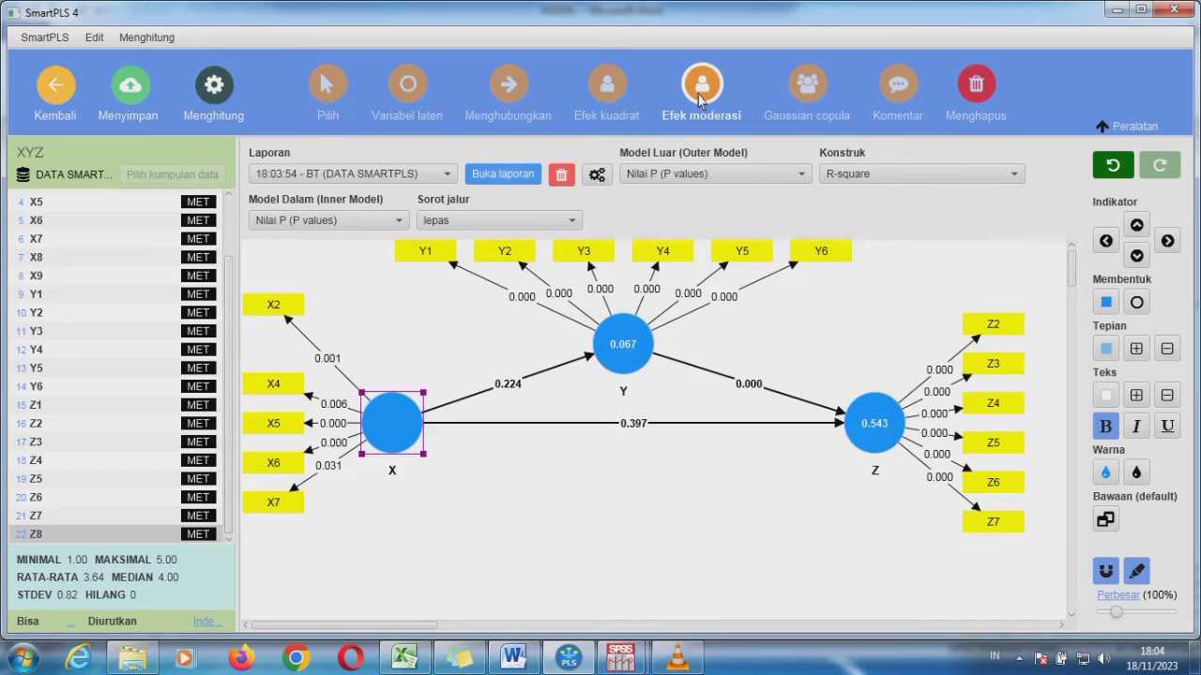
{"action": "mouse_move", "coordinate": [628, 372]}
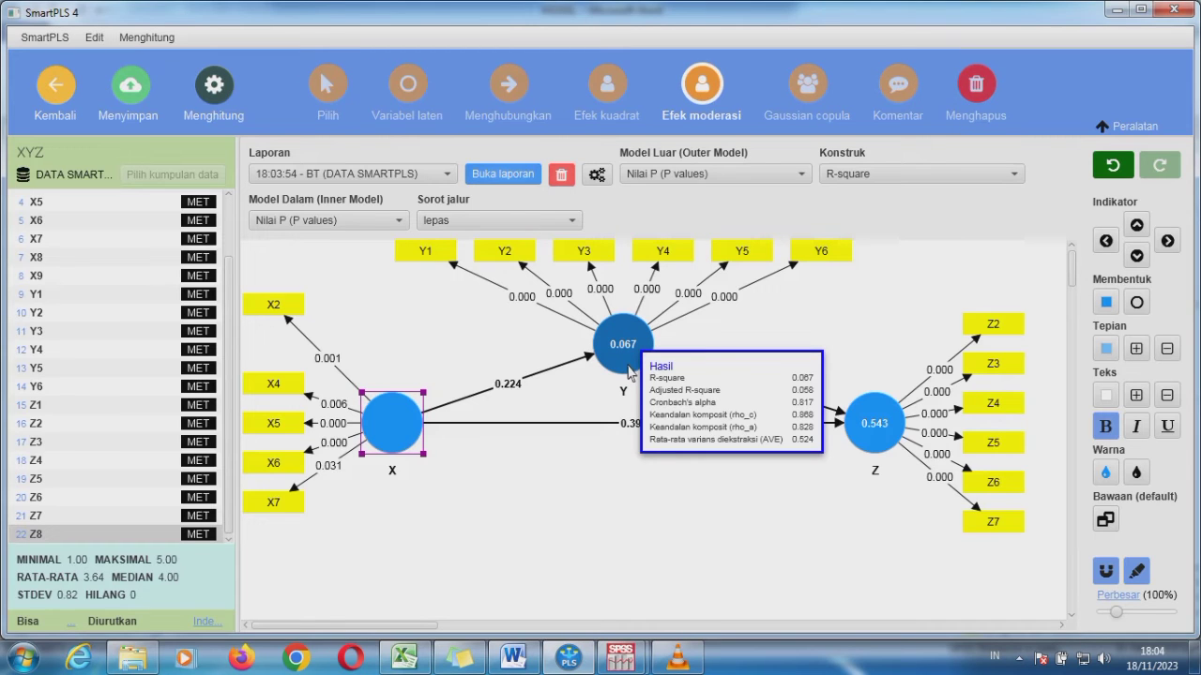
{"action": "left_click", "coordinate": [628, 373]}
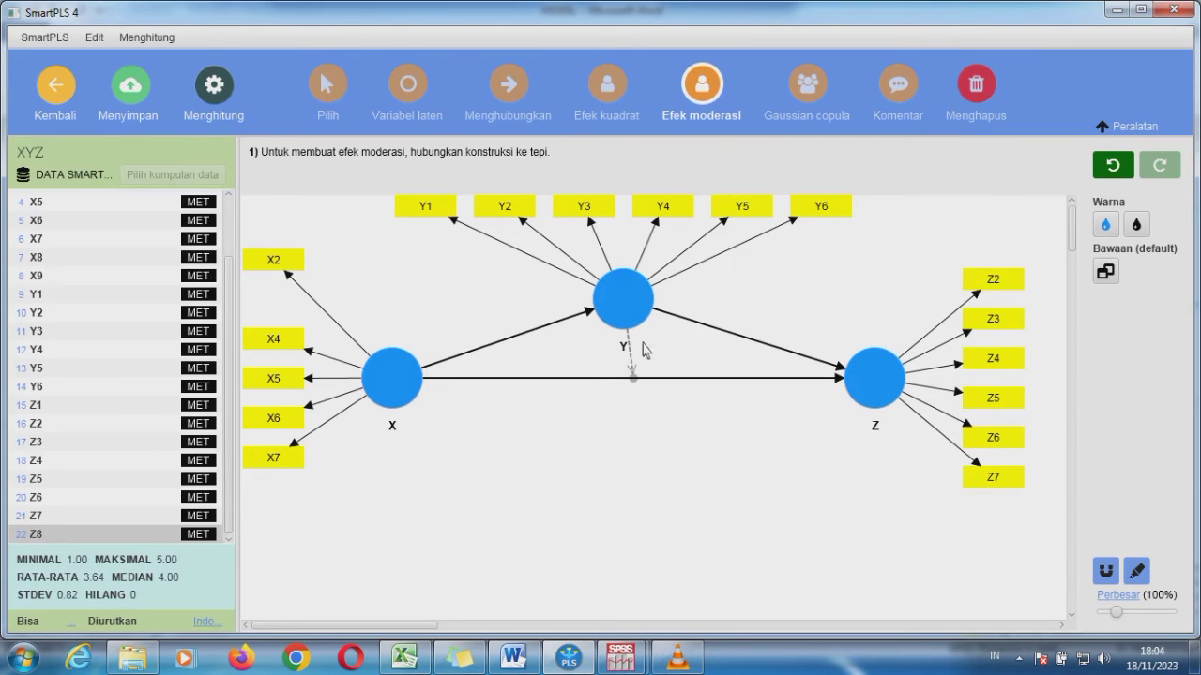
Run the standard PLS-SEM algorithm with preset settings on the model that includes the moderating effect
{"action": "left_click", "coordinate": [216, 88]}
{"action": "left_click", "coordinate": [272, 132]}
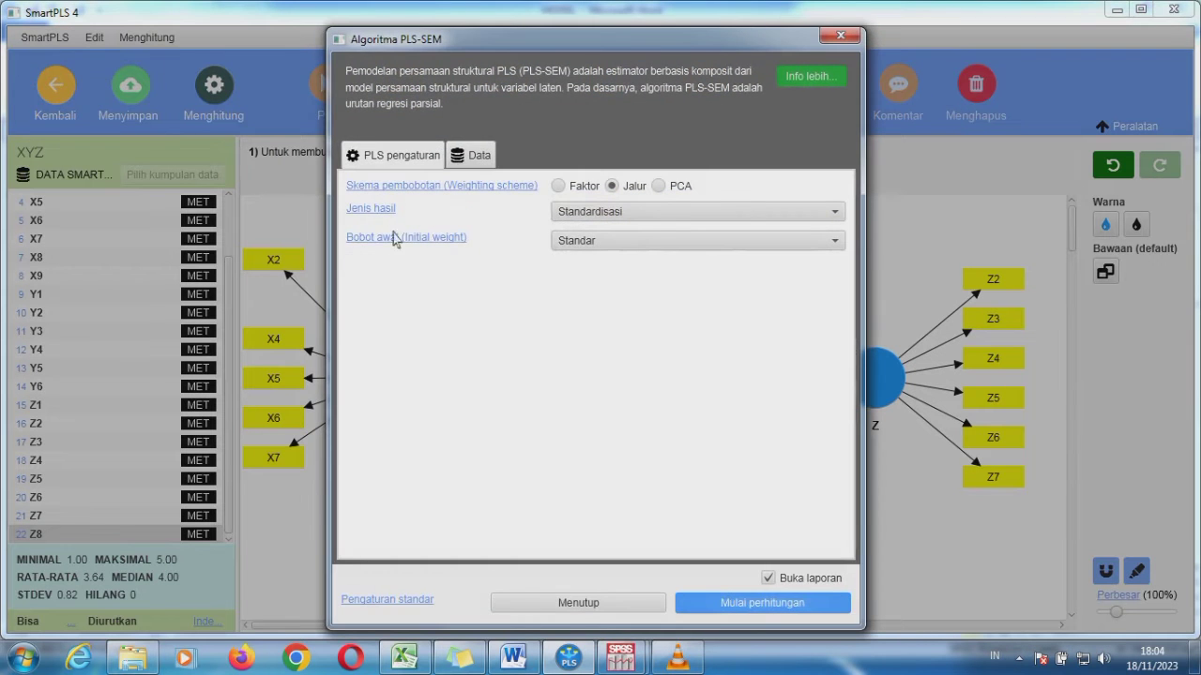
{"action": "left_click", "coordinate": [724, 606]}
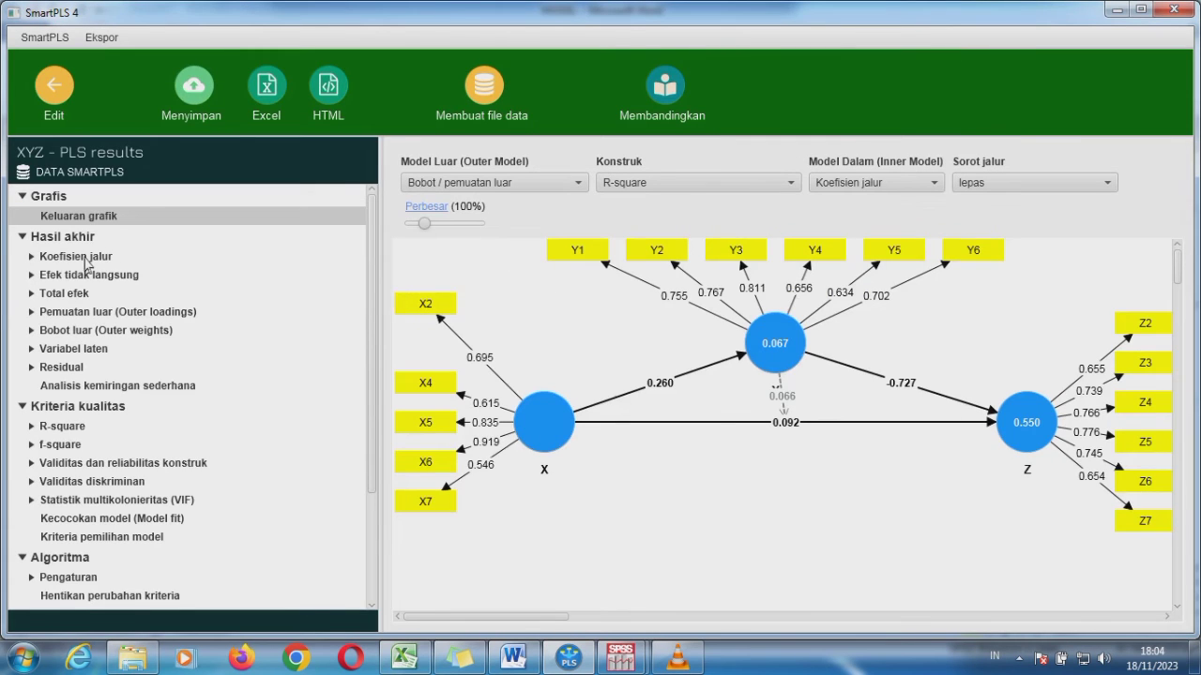
Examine the moderated model's path coefficients, outer loadings, construct reliability and validity, R-square, f-square and model fit
{"action": "left_click", "coordinate": [86, 265]}
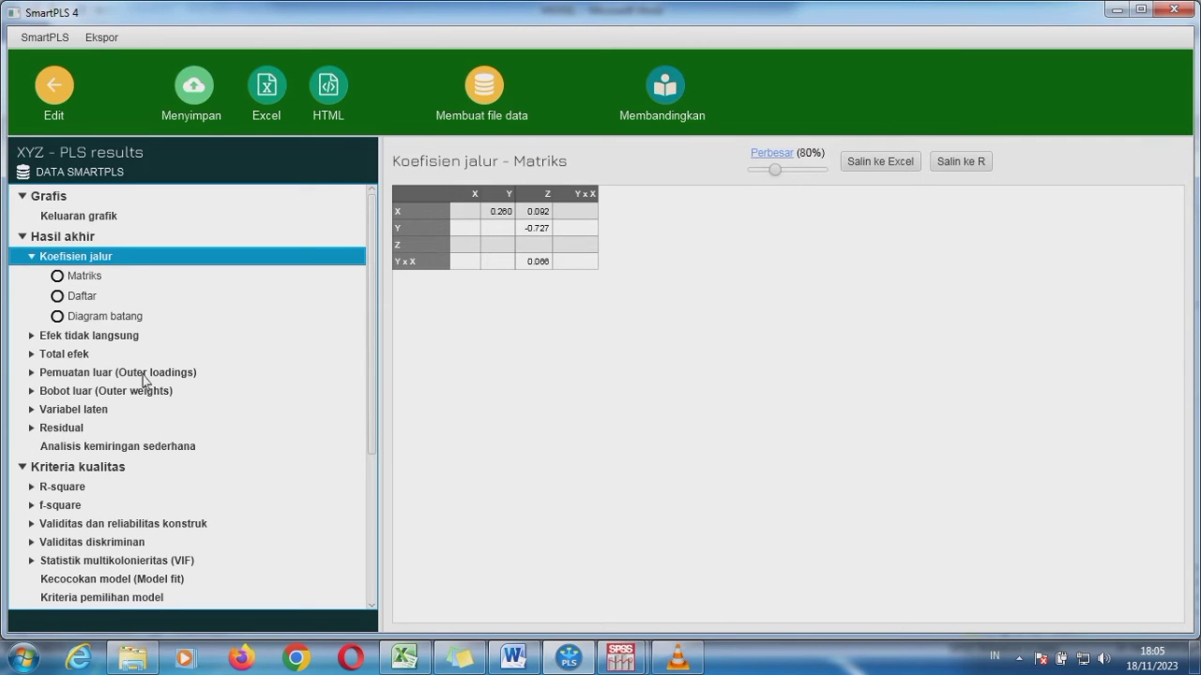
{"action": "left_click", "coordinate": [144, 377]}
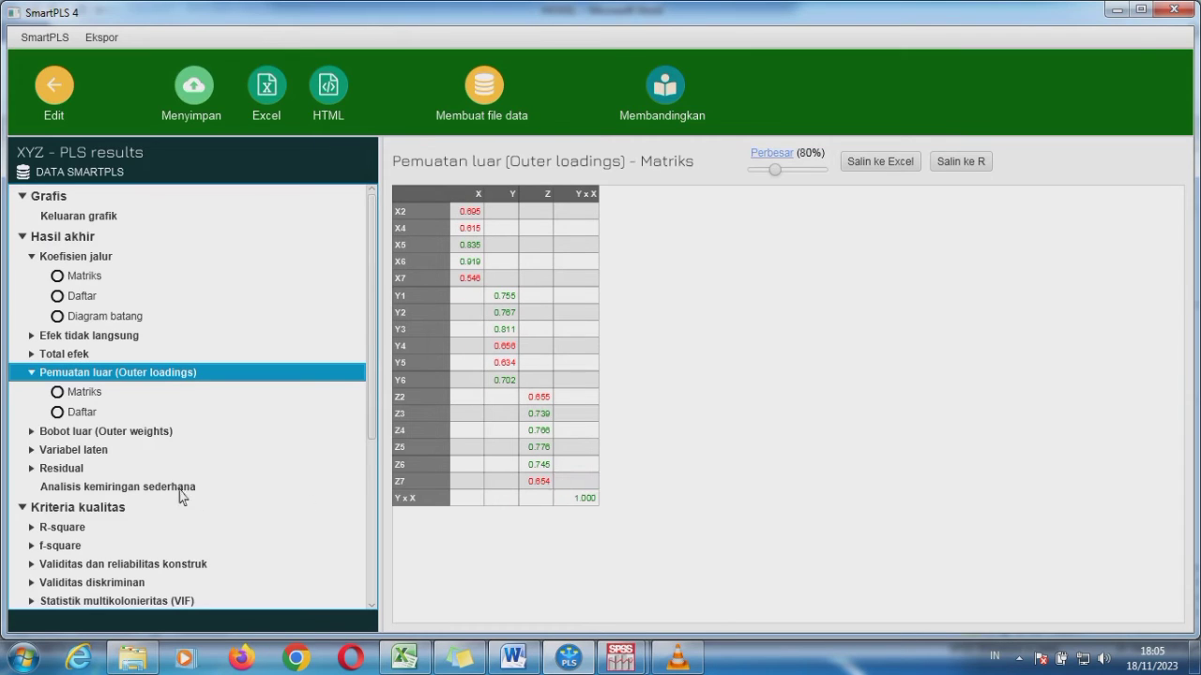
{"action": "left_click", "coordinate": [143, 565]}
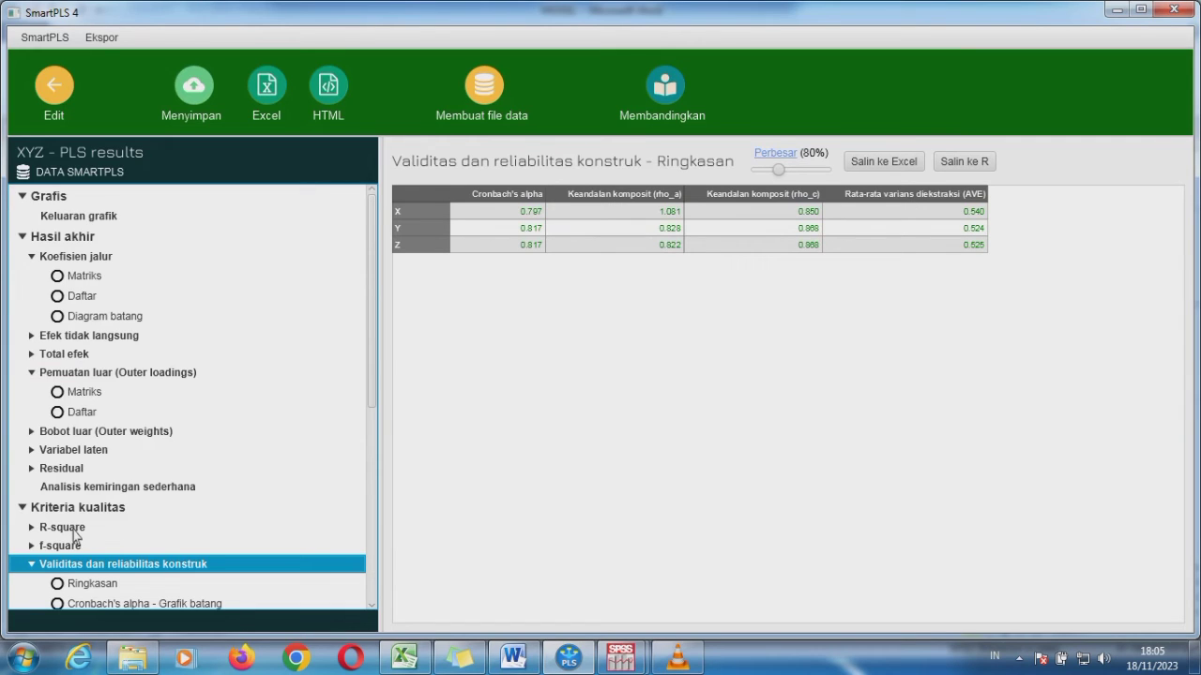
{"action": "left_click", "coordinate": [156, 528]}
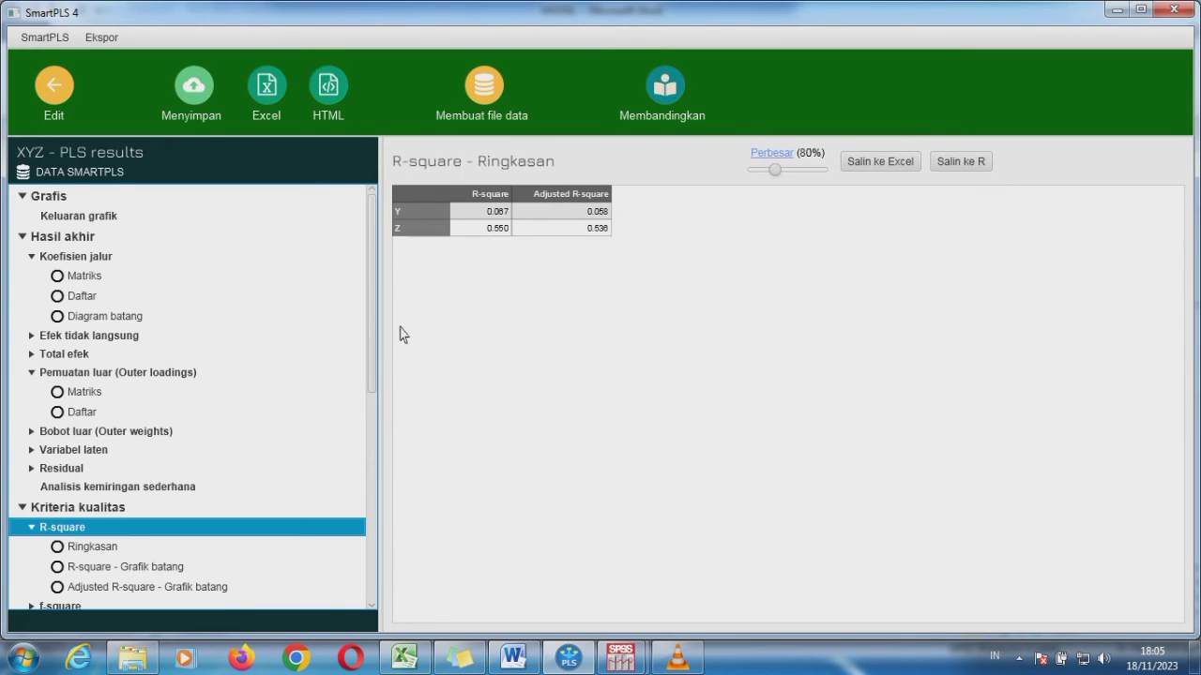
{"action": "left_click_drag", "start_coordinate": [373, 322], "coordinate": [362, 416]}
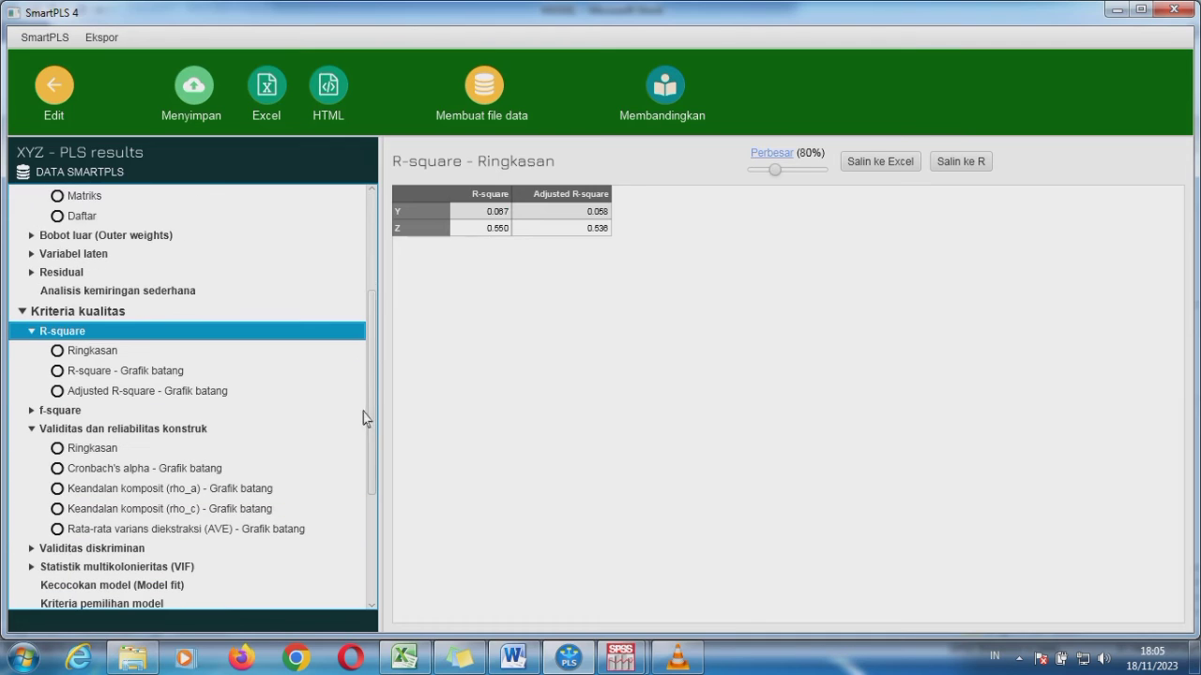
{"action": "left_click", "coordinate": [59, 412]}
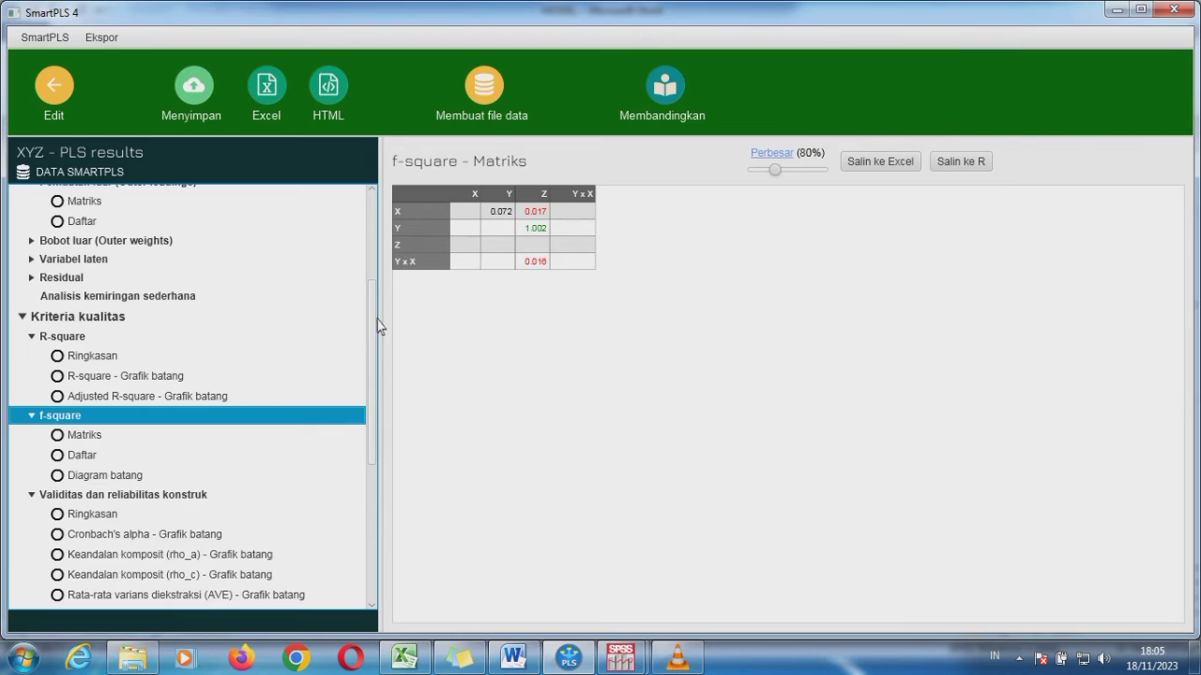
{"action": "left_click_drag", "start_coordinate": [374, 323], "coordinate": [361, 484]}
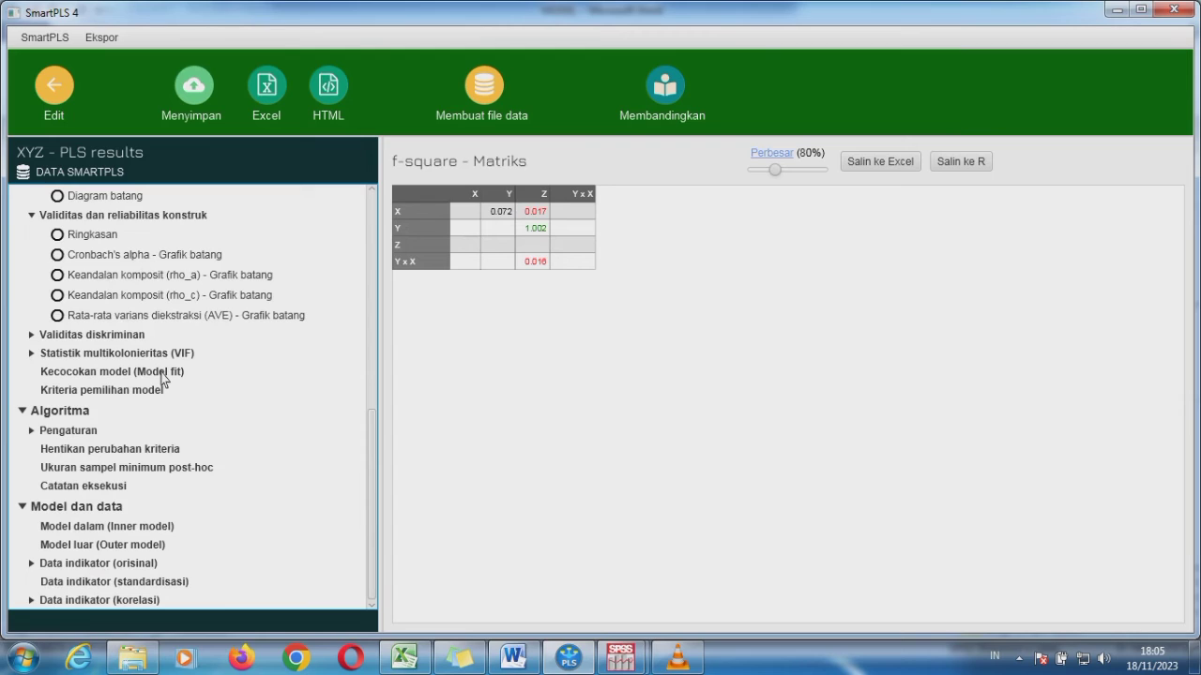
{"action": "left_click", "coordinate": [113, 372]}
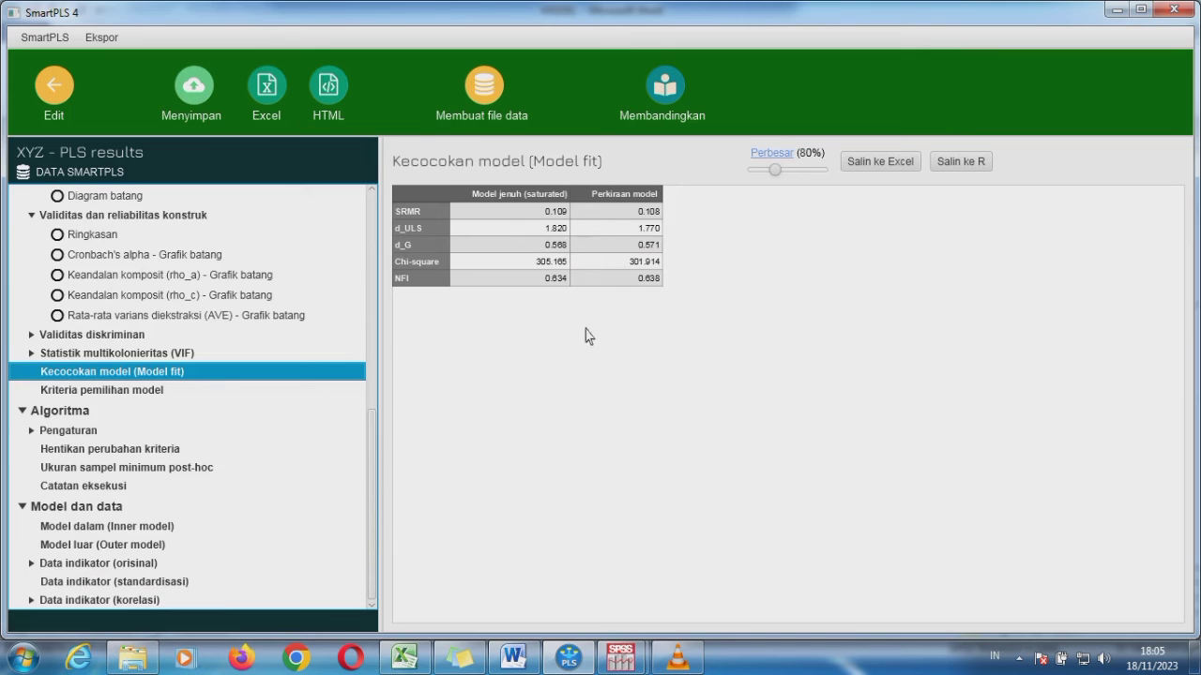
Run bootstrapping on the moderated model with 5000 subsamples, a two-tailed test and 0.05 significance, and open the path coefficient results
{"action": "left_click", "coordinate": [56, 89]}
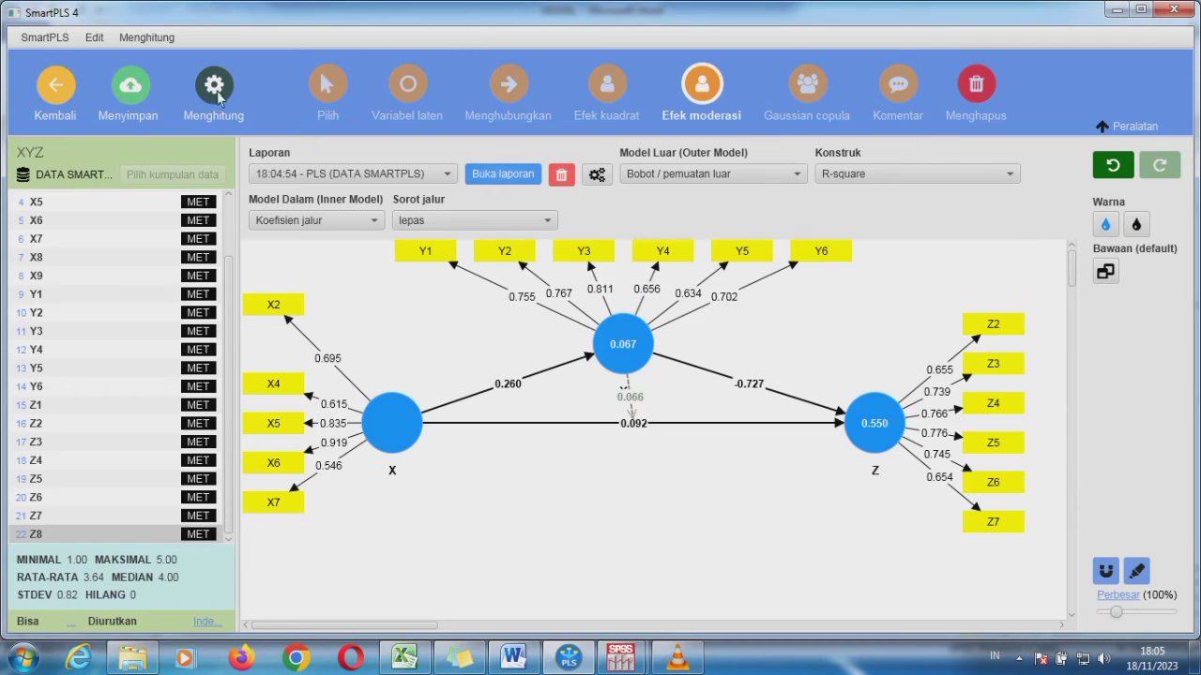
{"action": "left_click", "coordinate": [214, 94]}
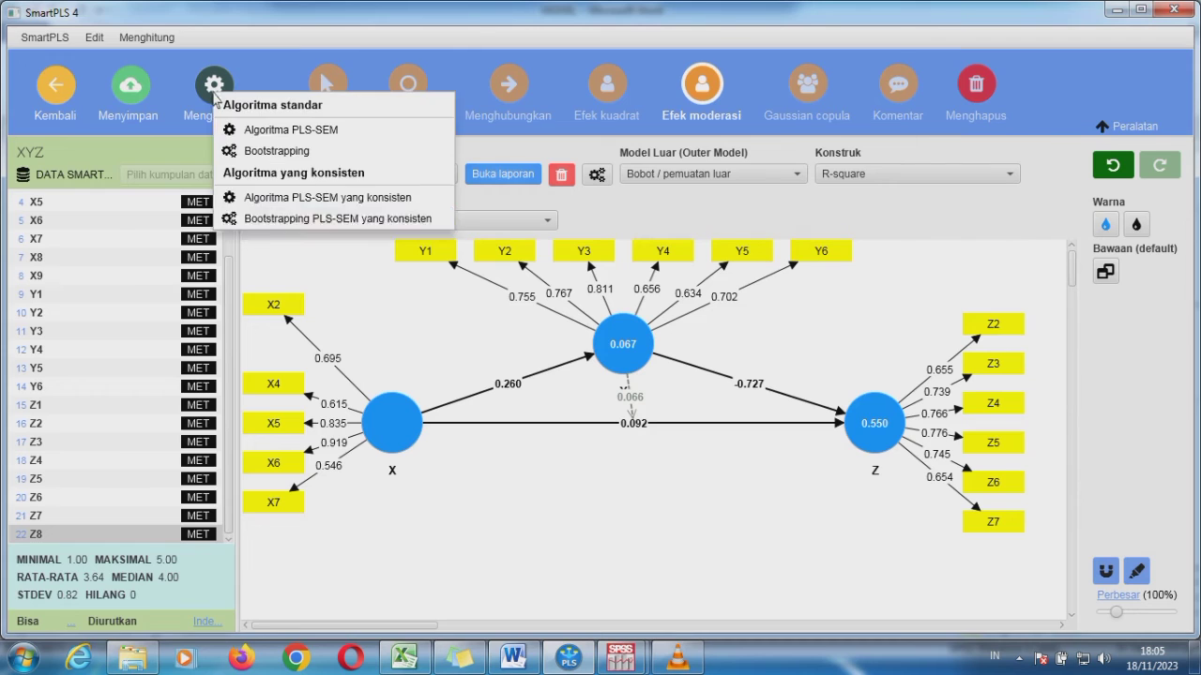
{"action": "left_click", "coordinate": [309, 151]}
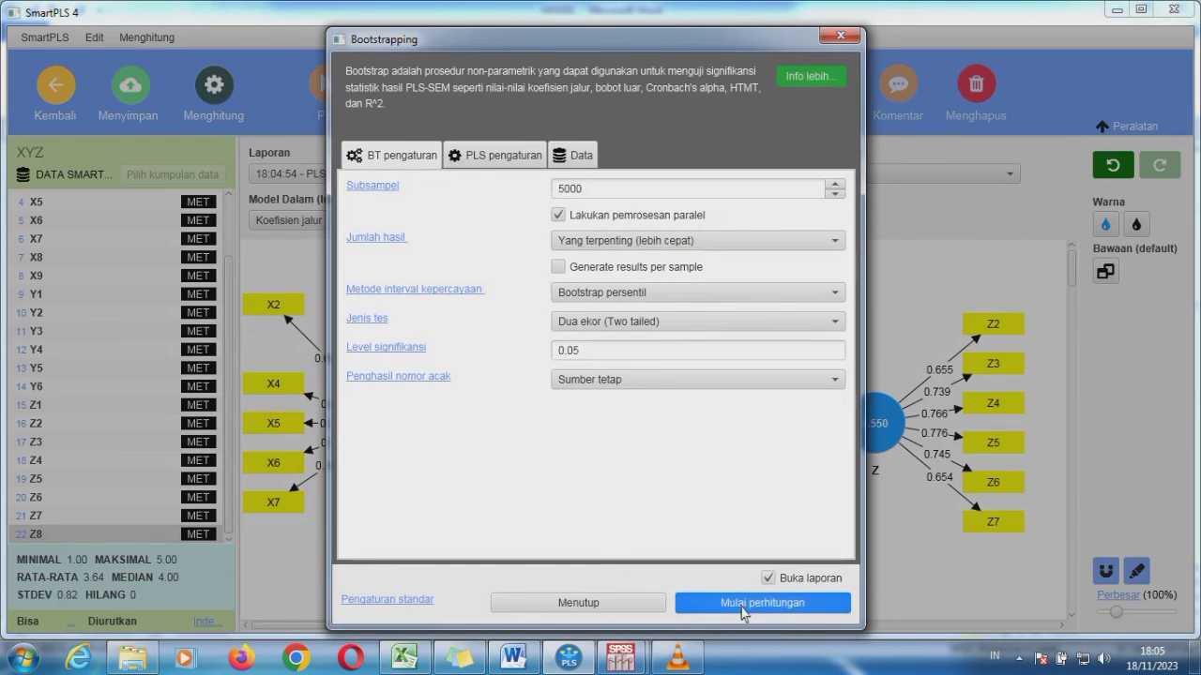
{"action": "left_click", "coordinate": [741, 609]}
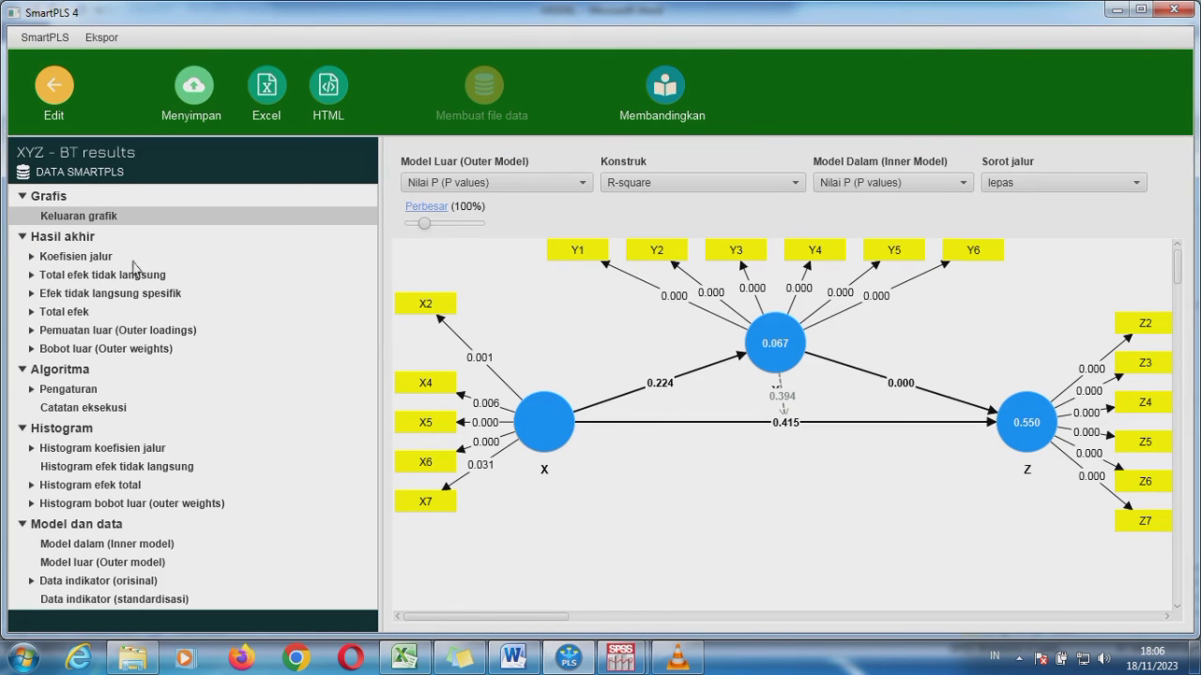
{"action": "left_click", "coordinate": [99, 263]}
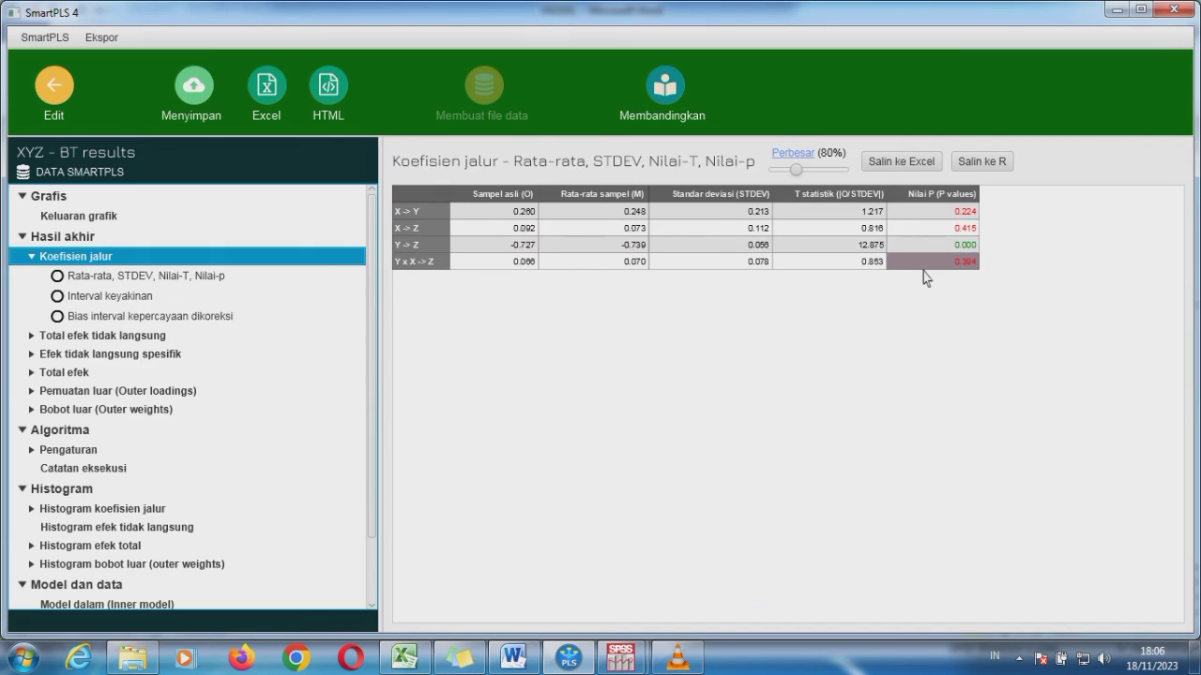
Switch to the Word document, set the fourth PAKAI SMARTPLS hypothesis to automatic font colour and bold, and return to the SmartPLS results
{"action": "left_click", "coordinate": [513, 657]}
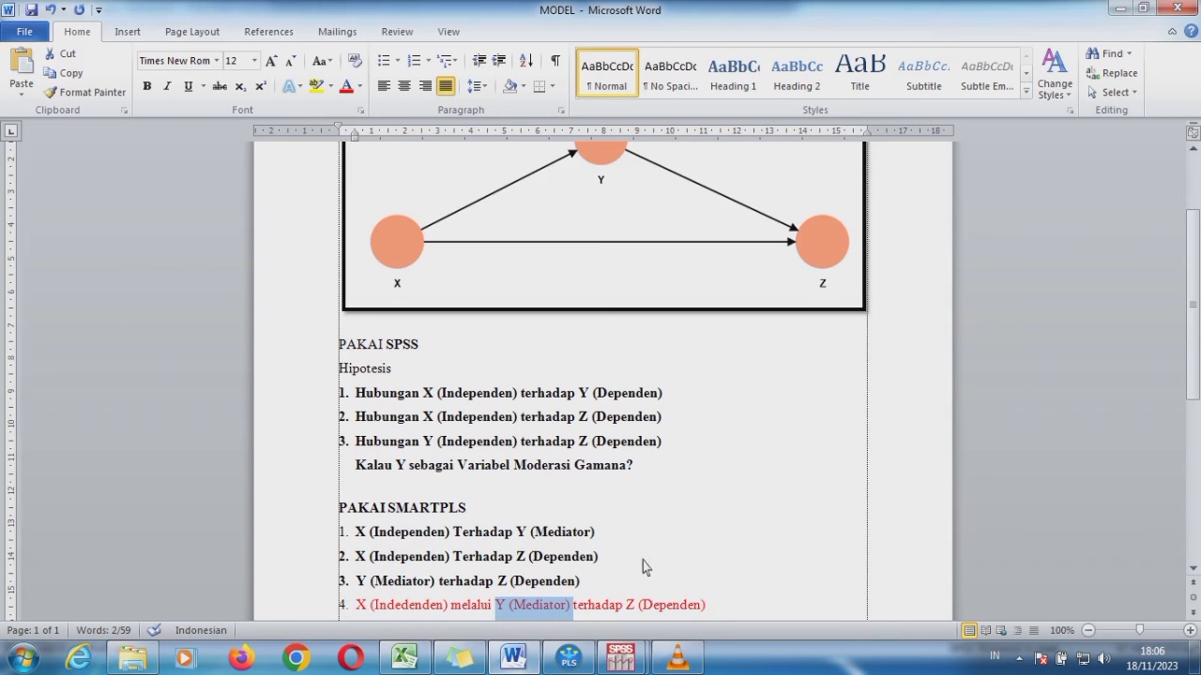
{"action": "left_click_drag", "start_coordinate": [705, 606], "coordinate": [322, 603]}
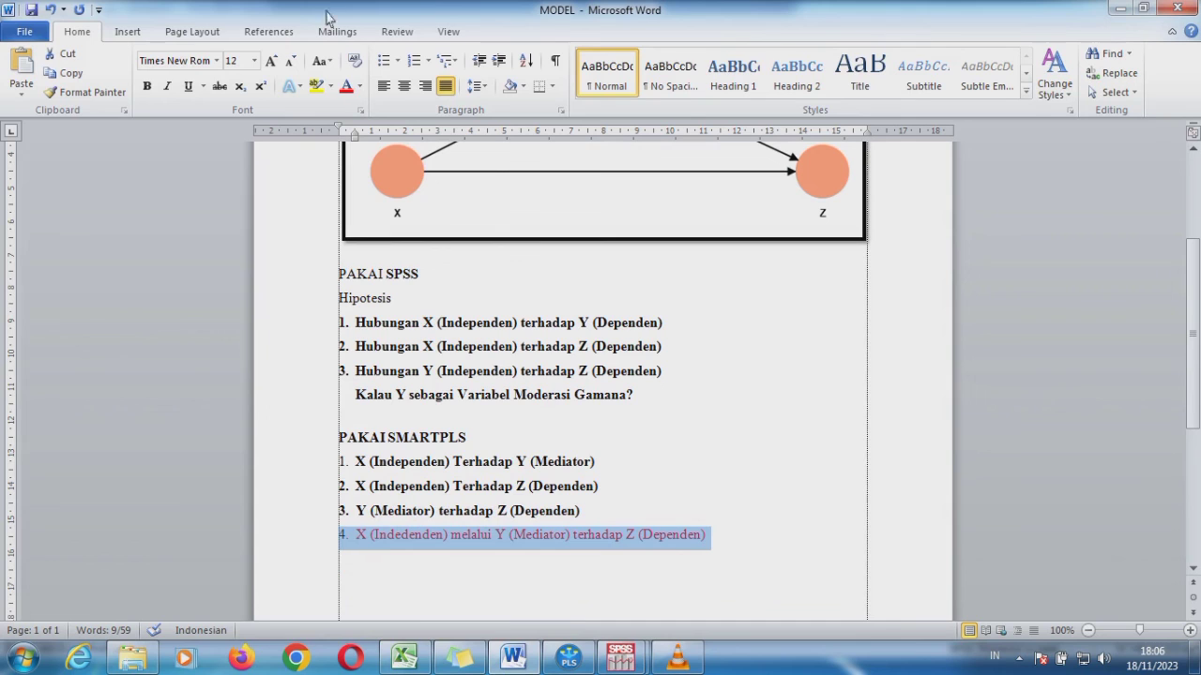
{"action": "left_click", "coordinate": [360, 85]}
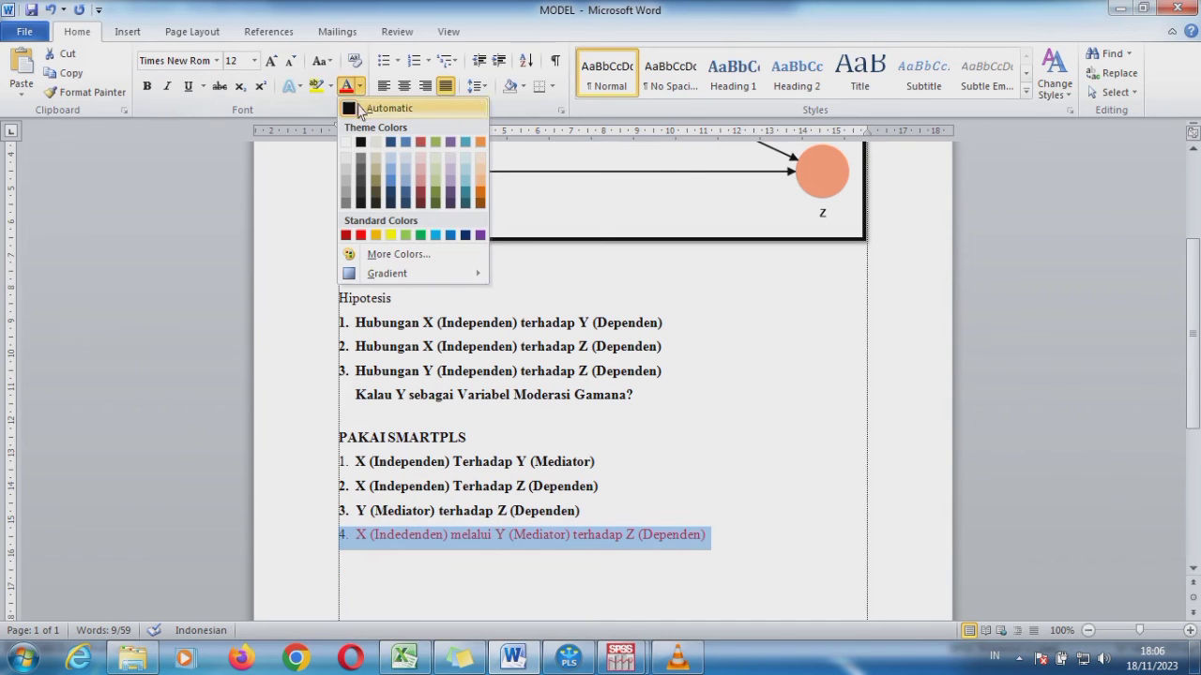
{"action": "left_click", "coordinate": [357, 109]}
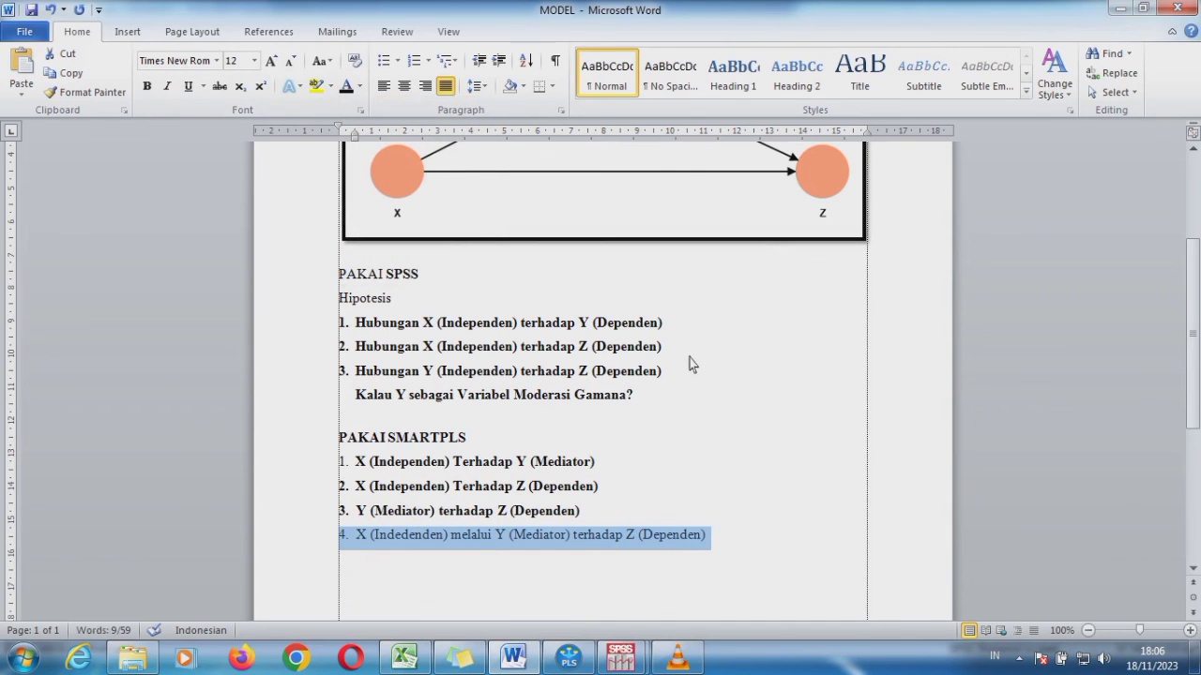
{"action": "key", "text": "ctrl+b"}
{"action": "left_click", "coordinate": [580, 655]}
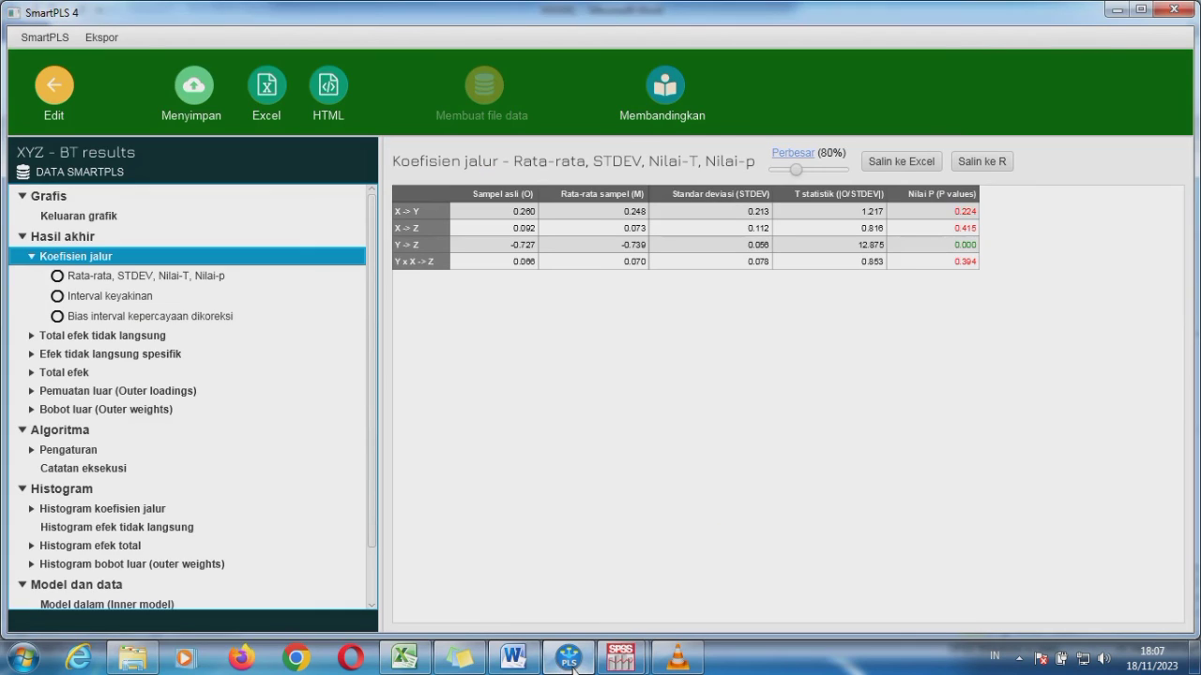